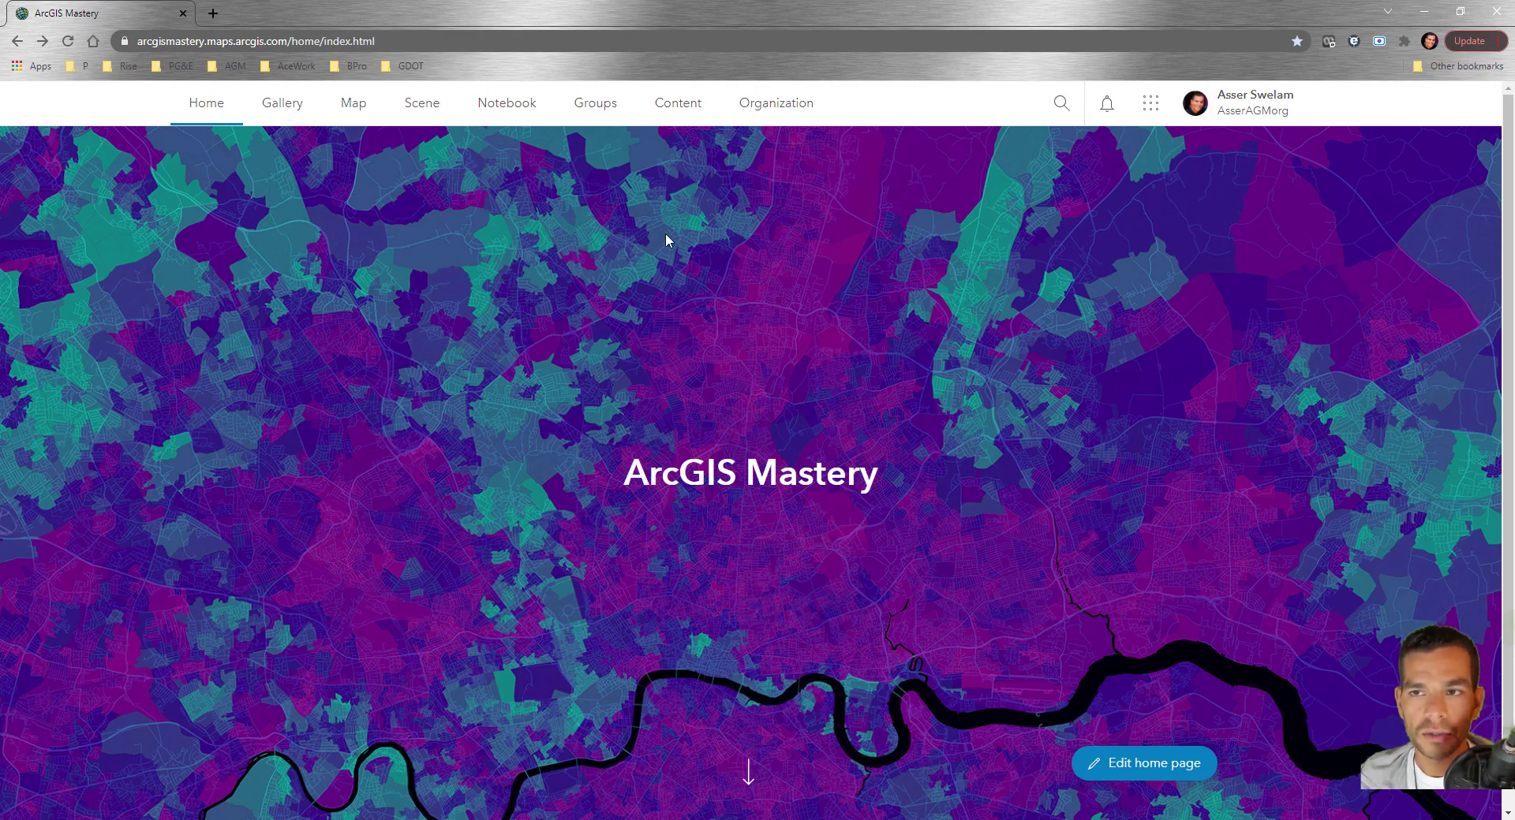
- Go to My Content to list the nine items in the Collector folder
left_click(654, 103)
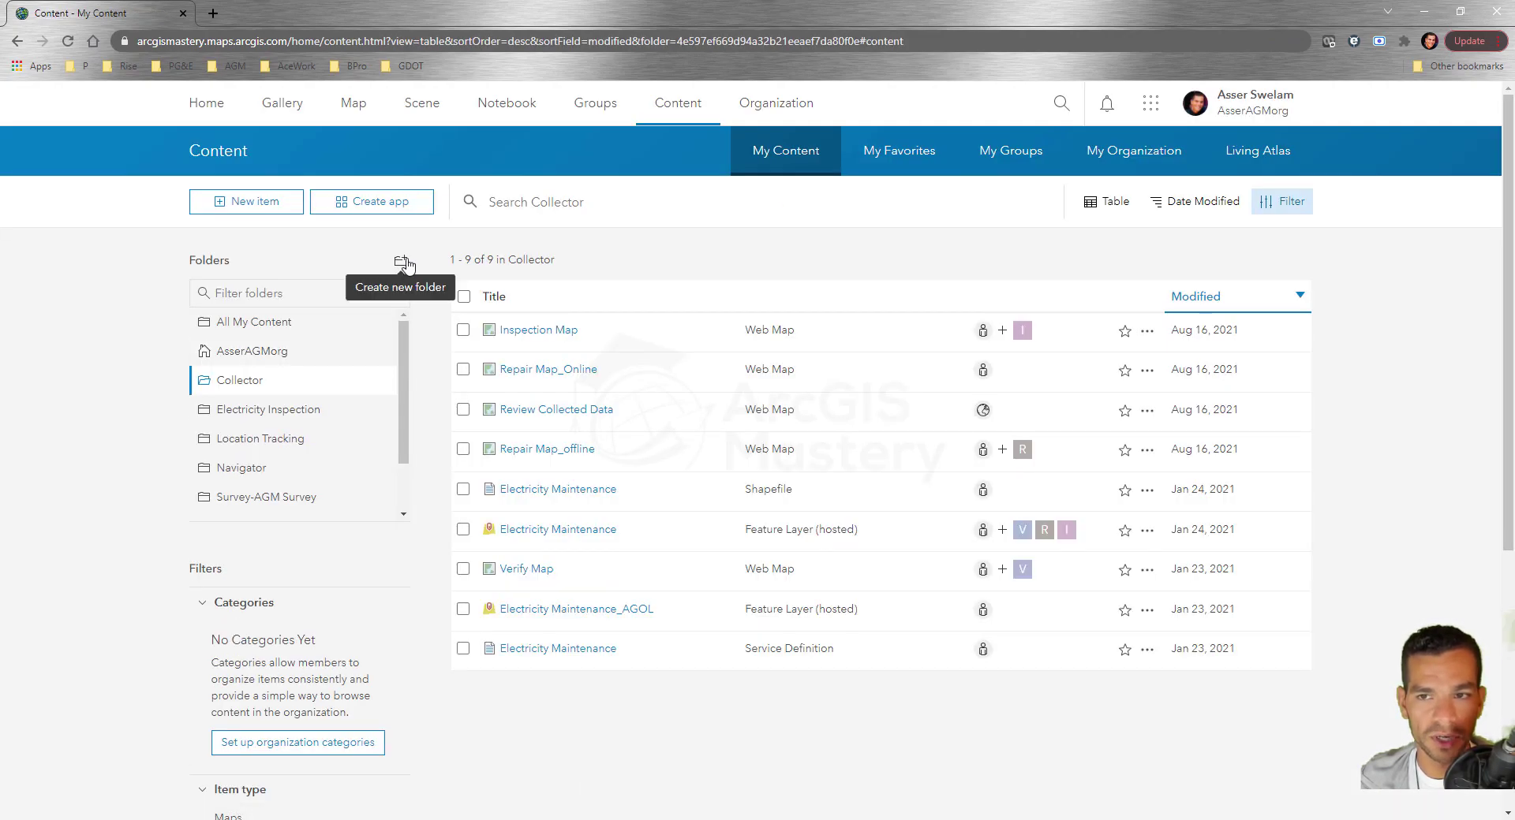
- Create a new 'WebApp Builder' folder in My Content, then start a new map in Map Viewer
left_click(403, 266)
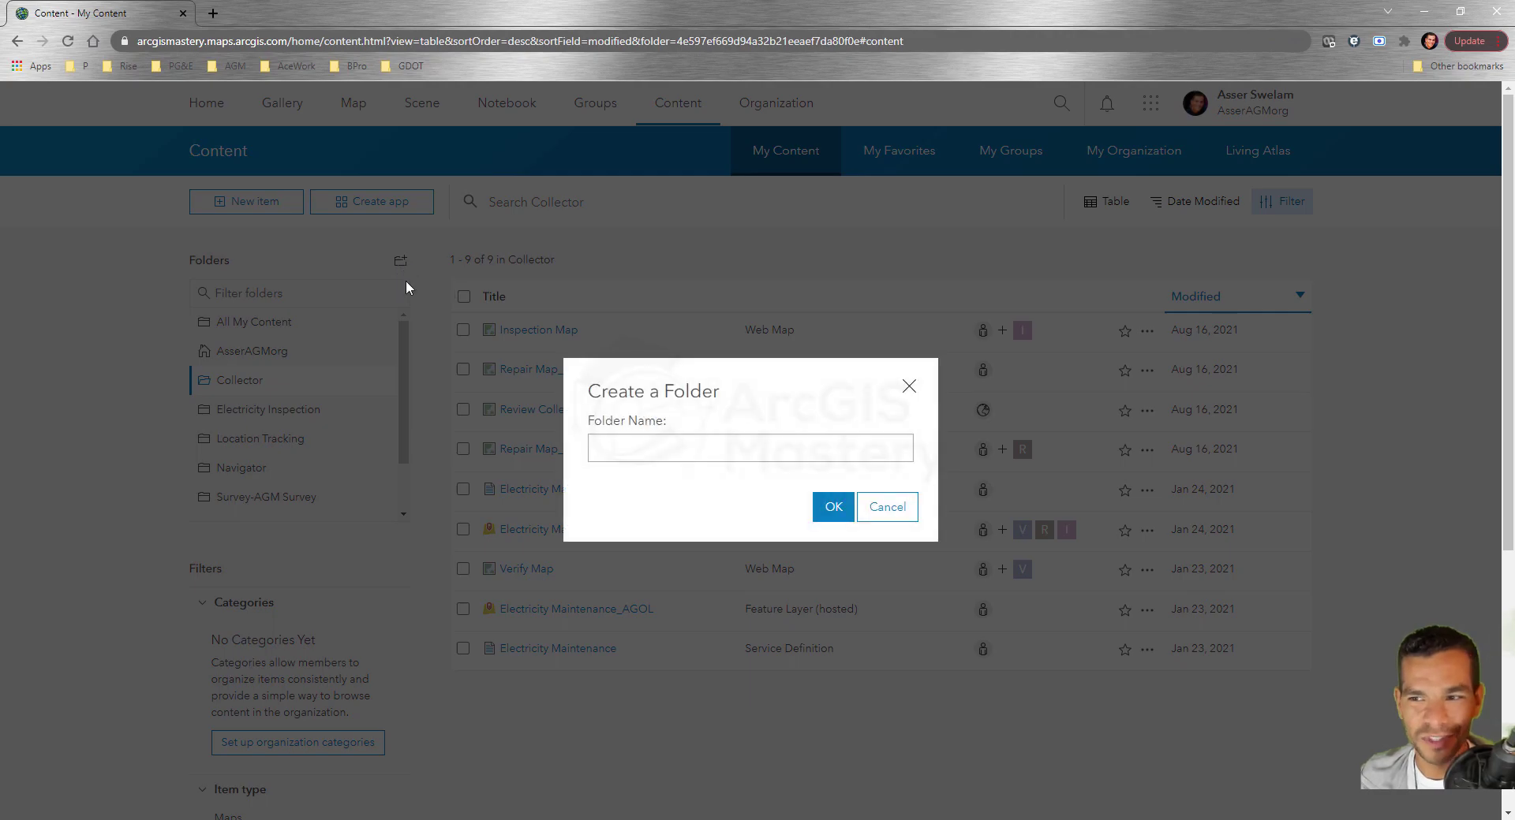
left_click(794, 457)
type("W")
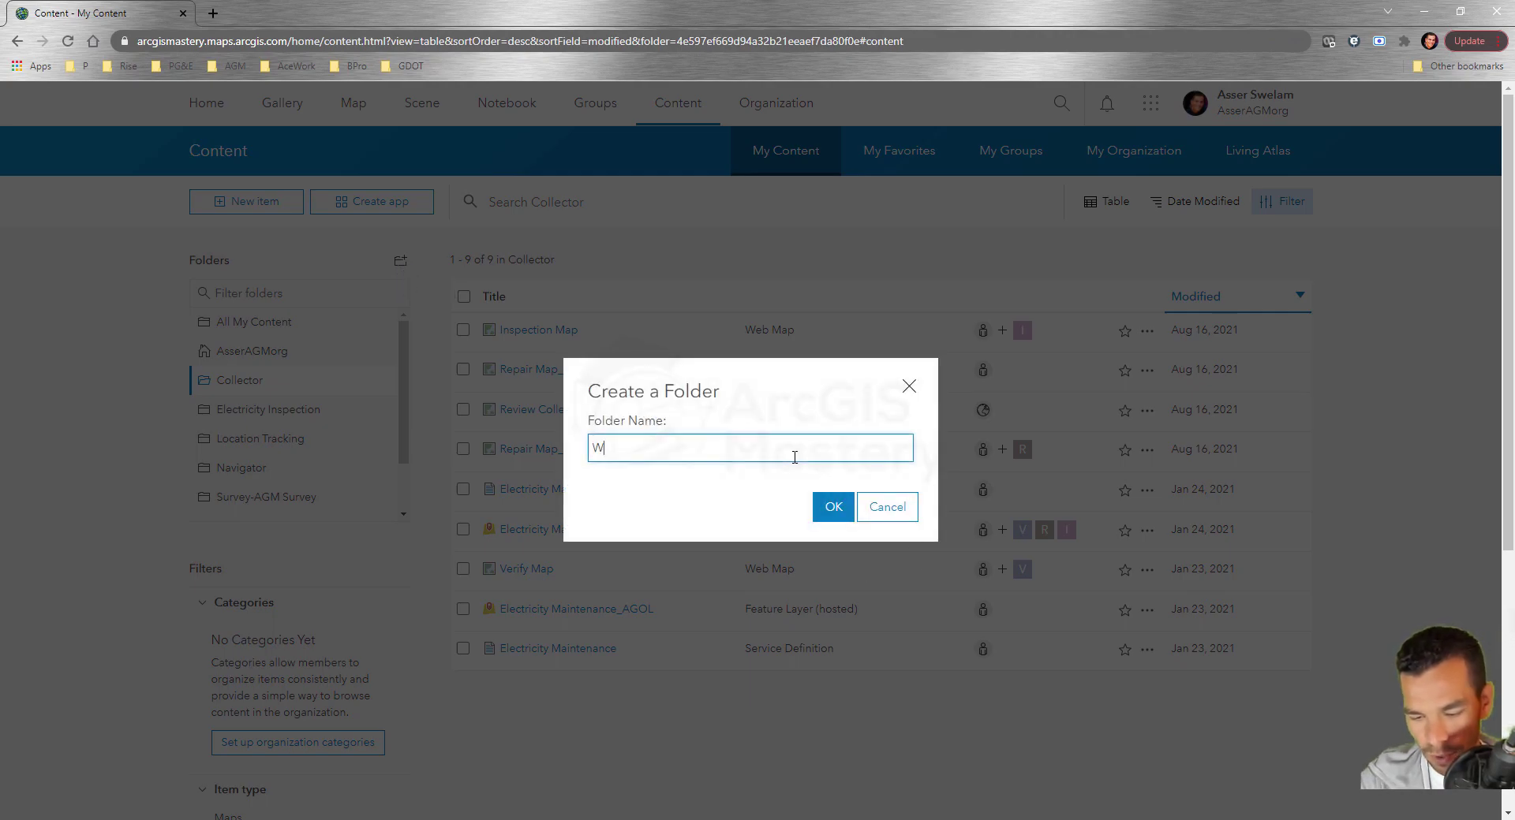
type("ebApp Builder")
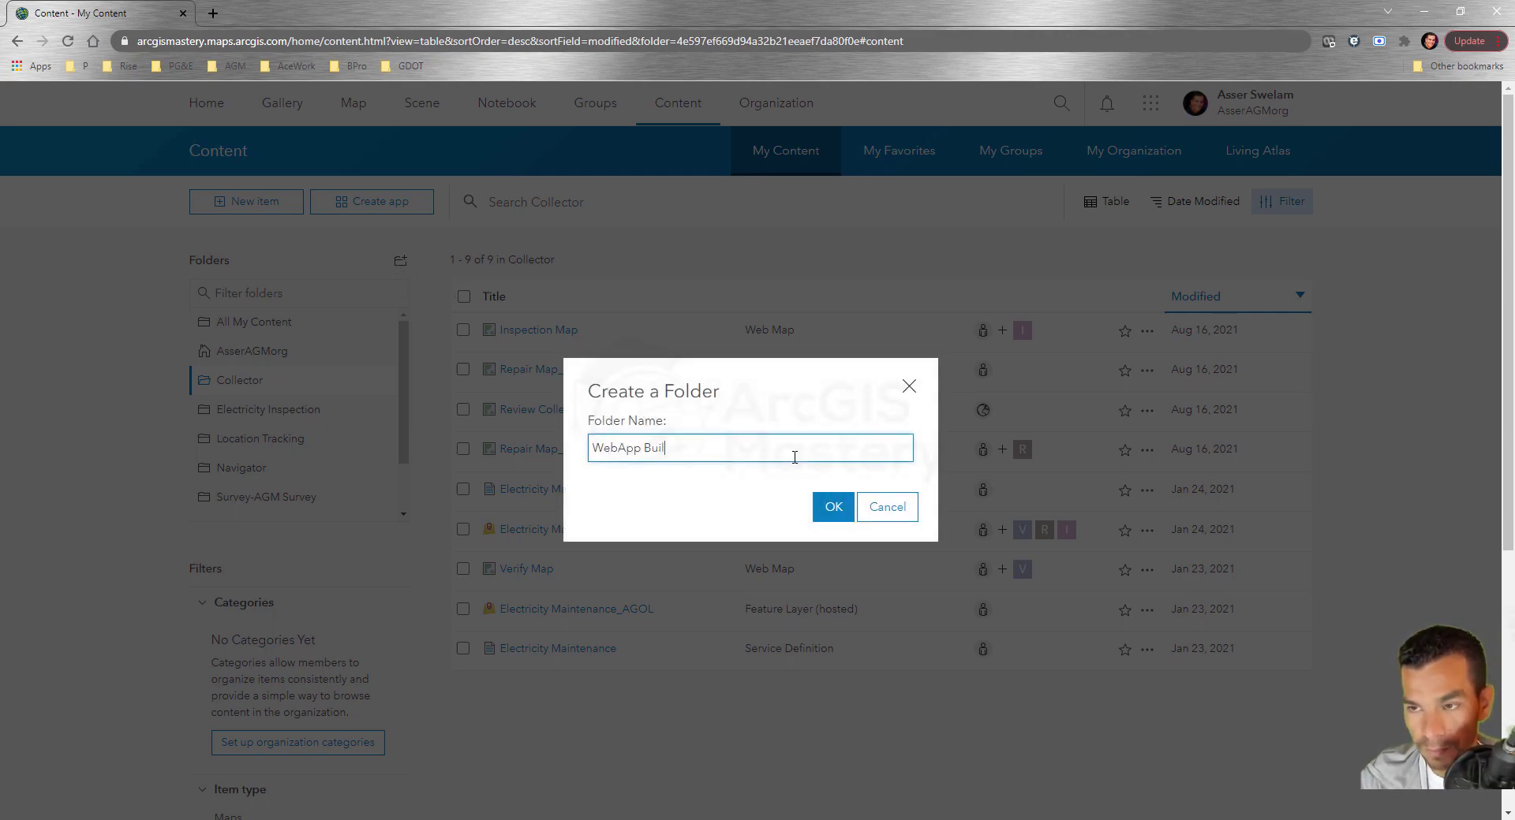
left_click(834, 521)
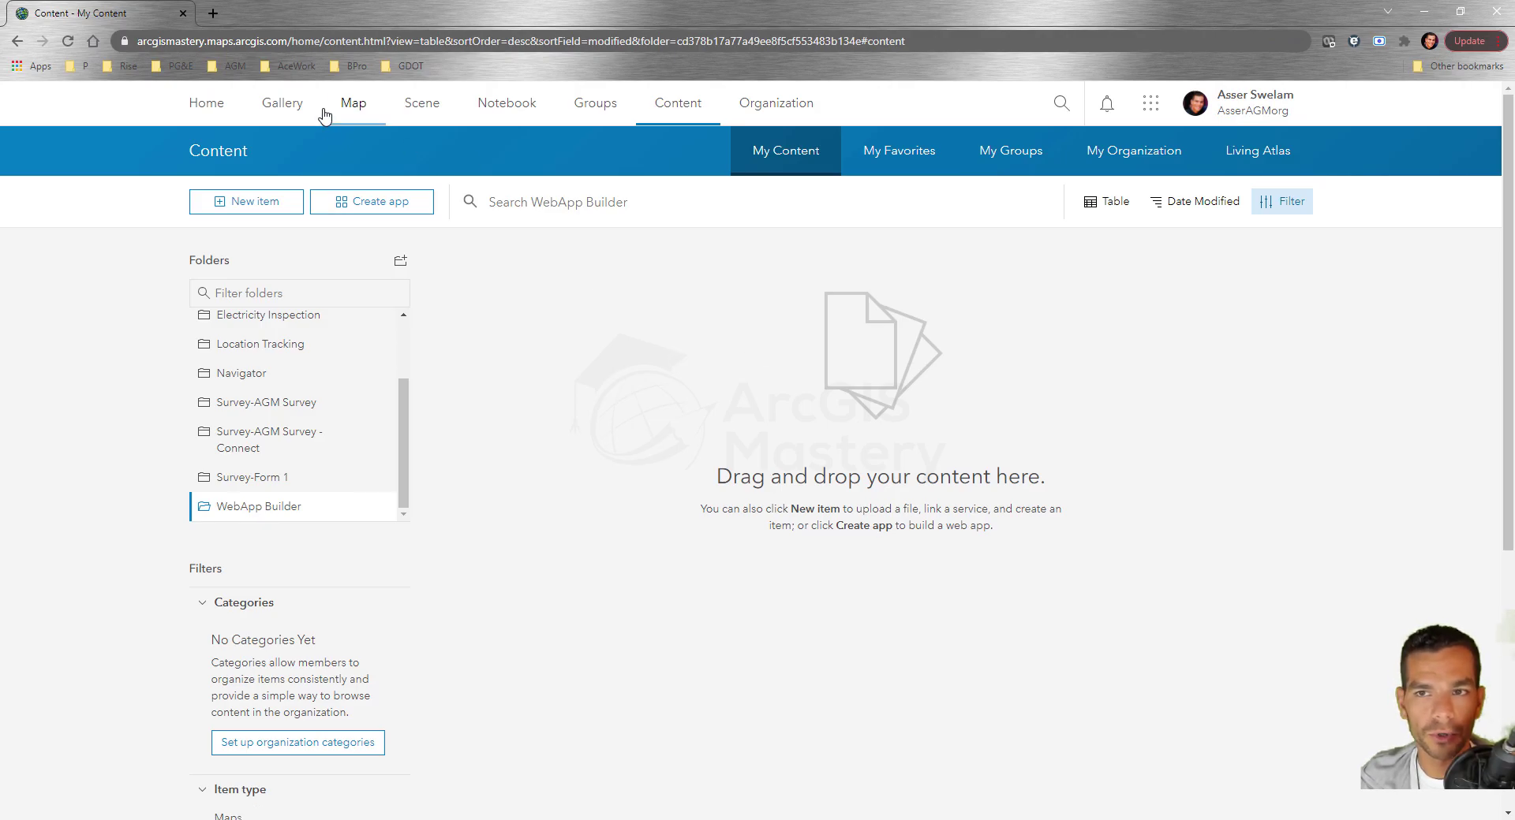
left_click(353, 103)
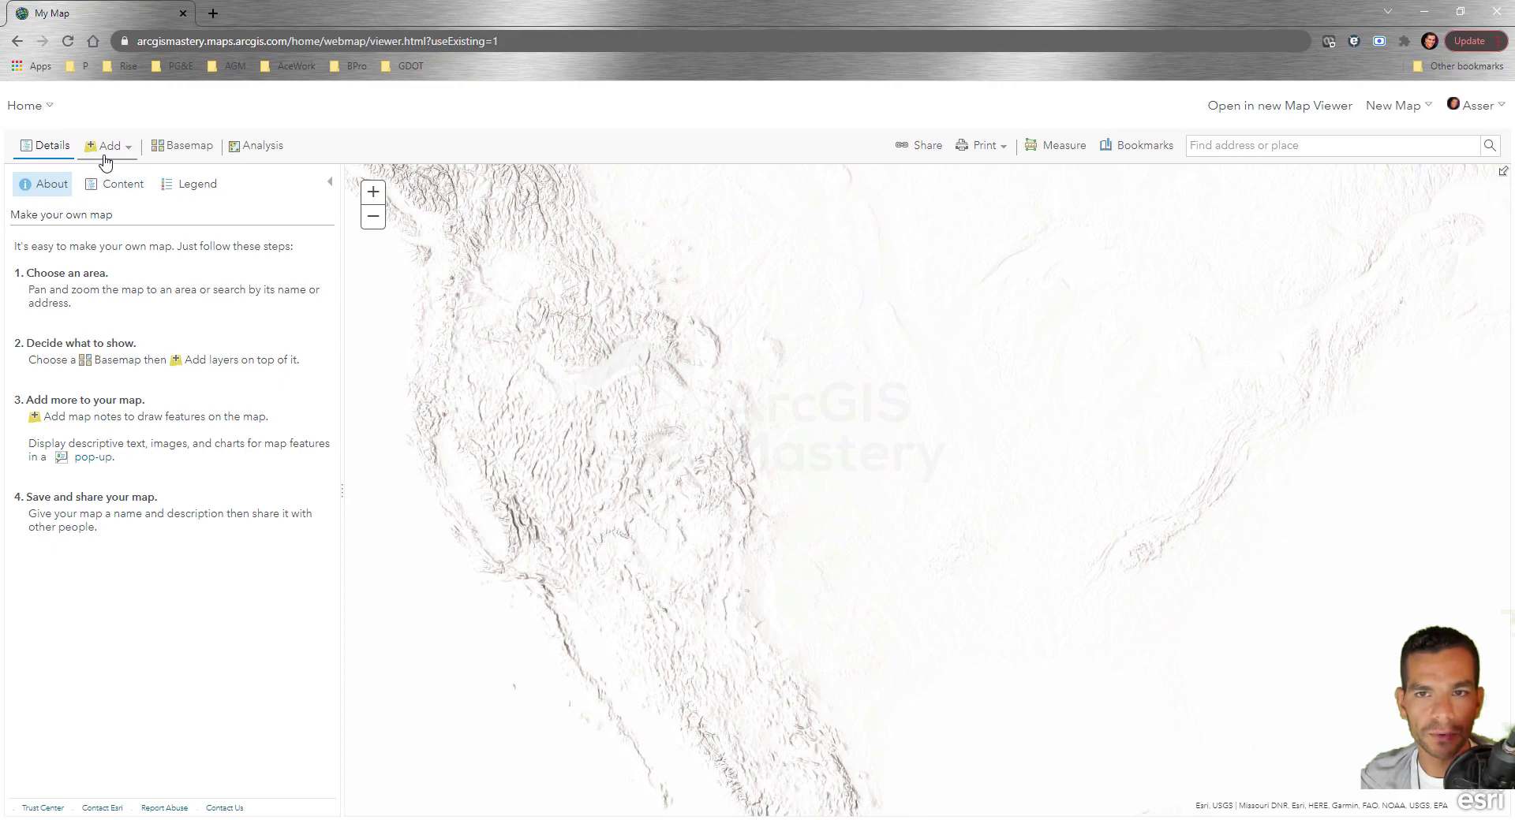
- Add the Electricity Maintenance layer from My Content to the new map
left_click(112, 186)
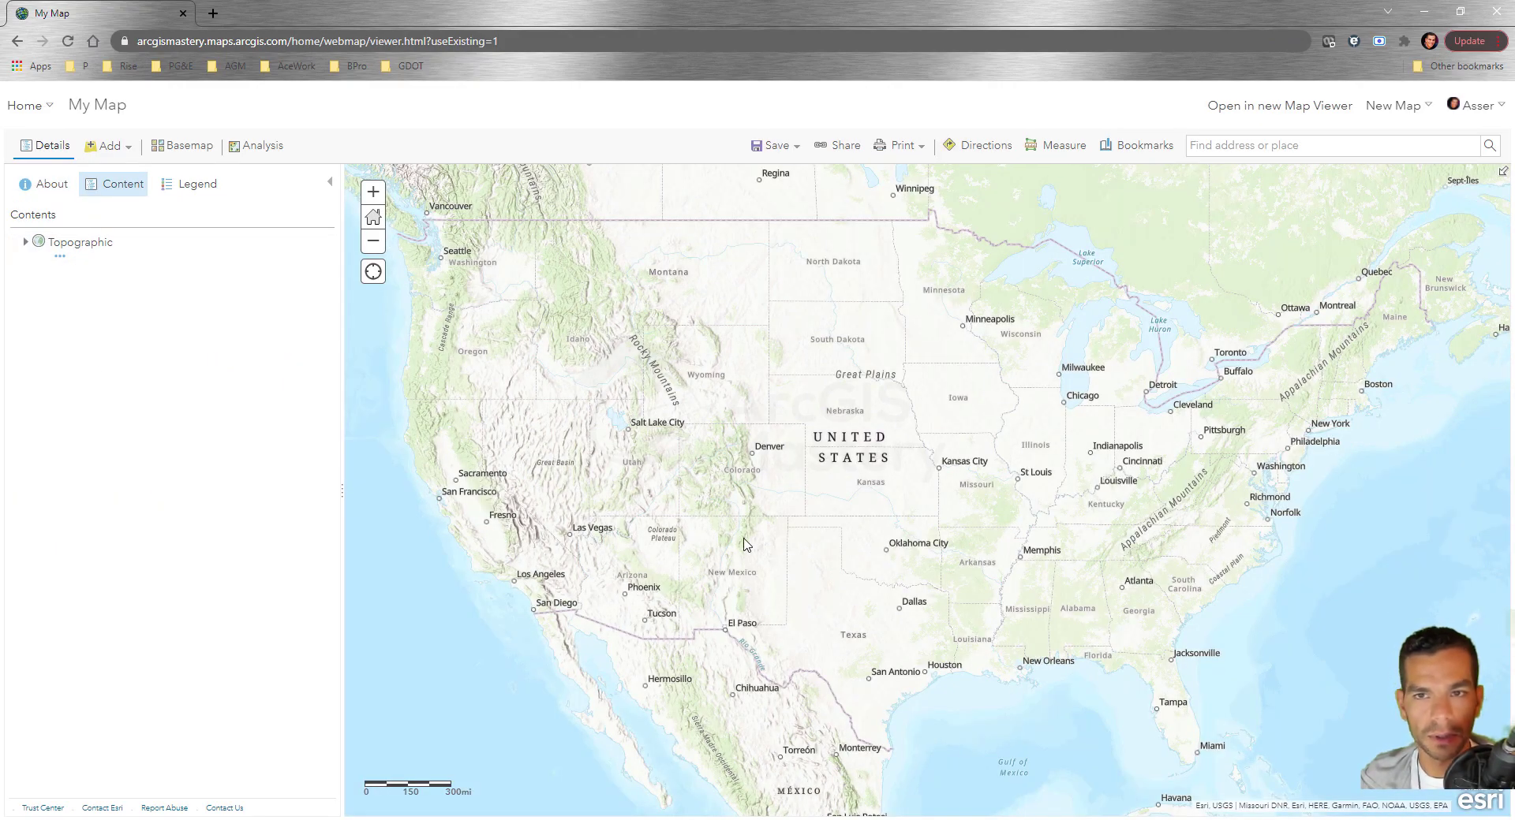
left_click(124, 158)
left_click(158, 175)
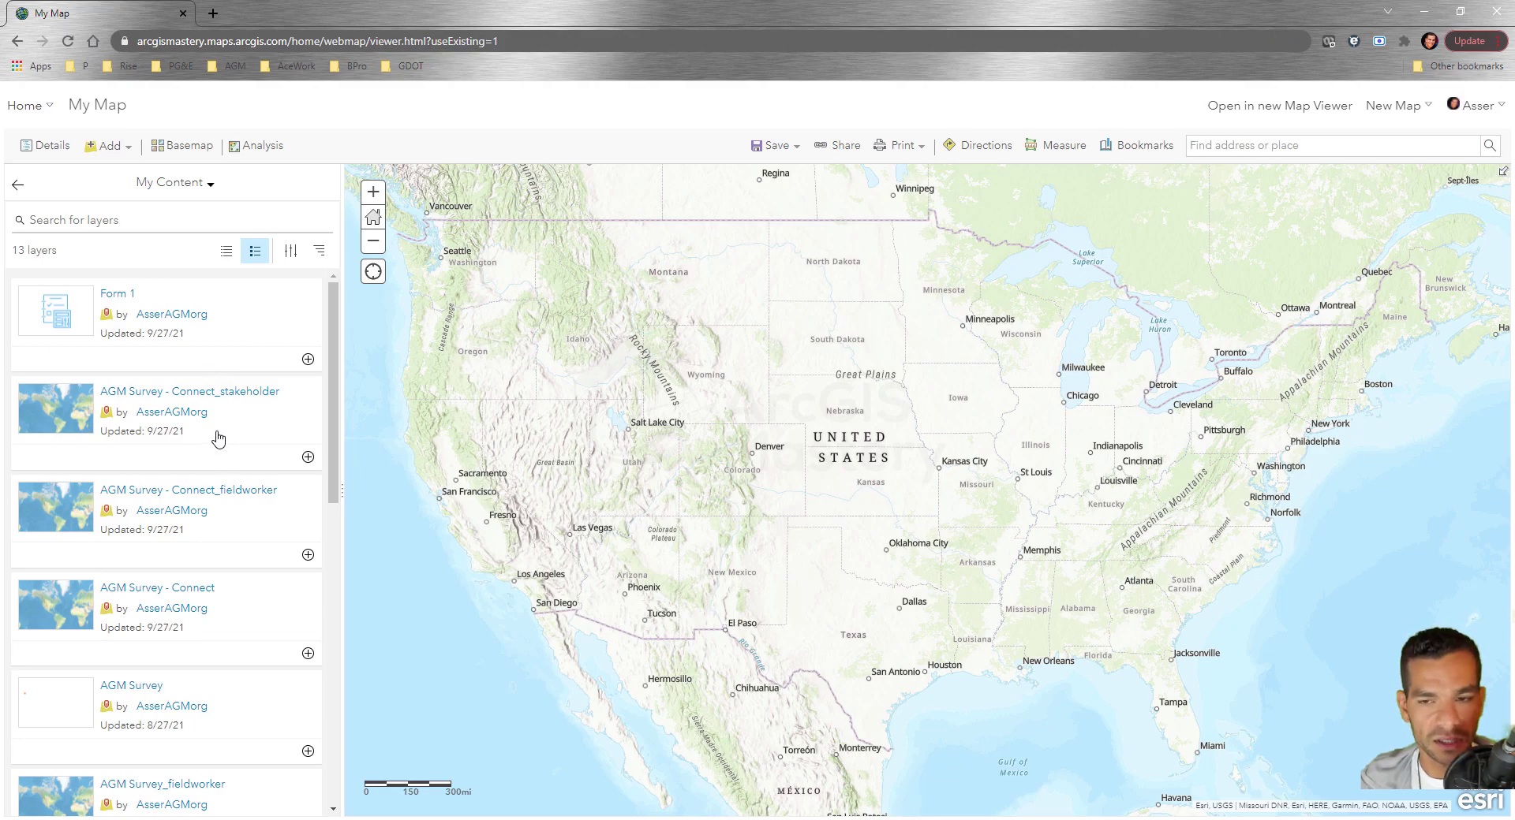
scroll(218, 439, "down", 7)
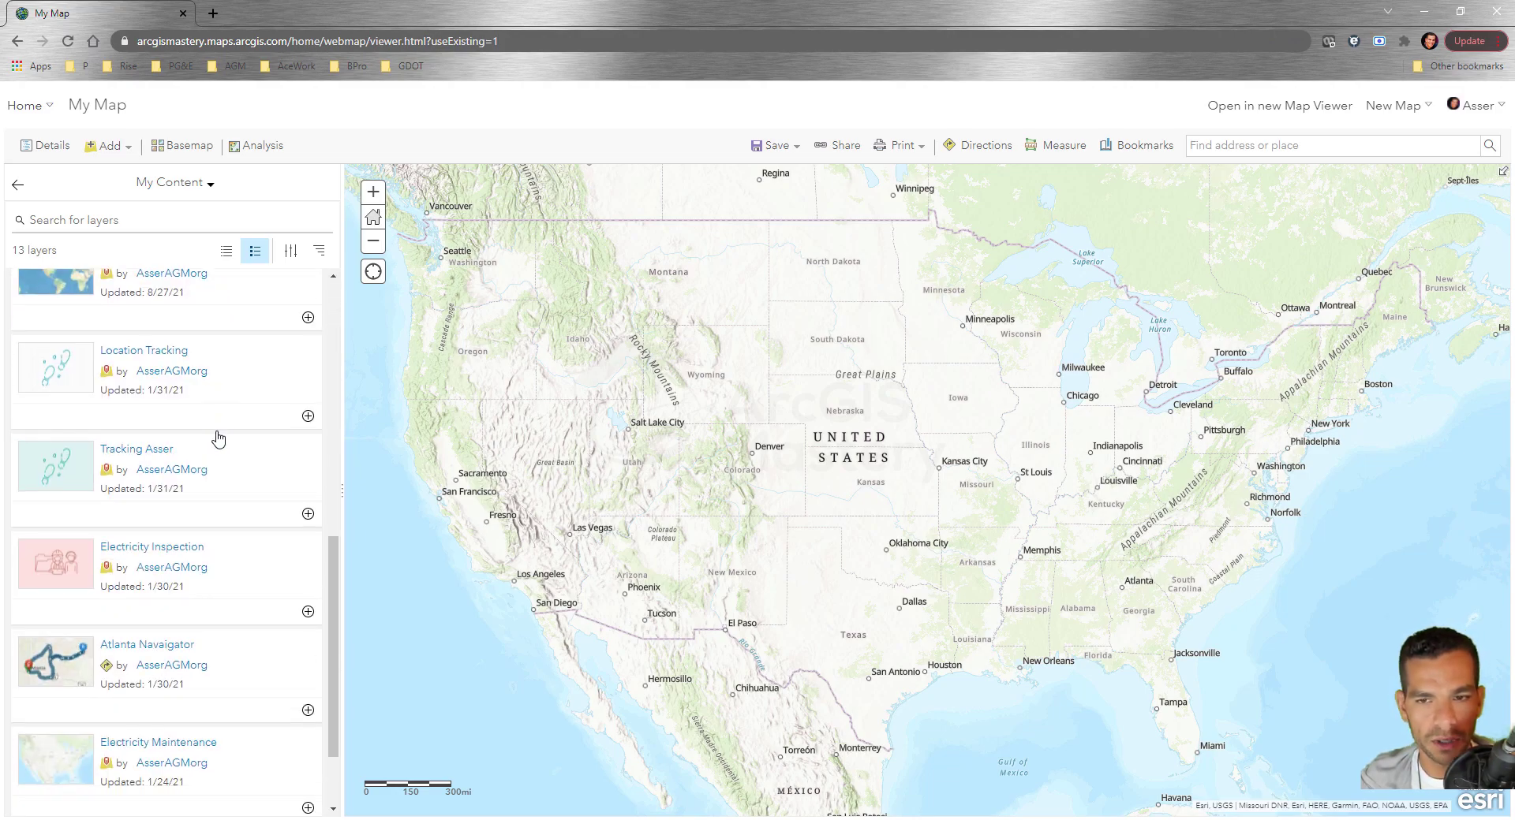
scroll(218, 438, "down", 2)
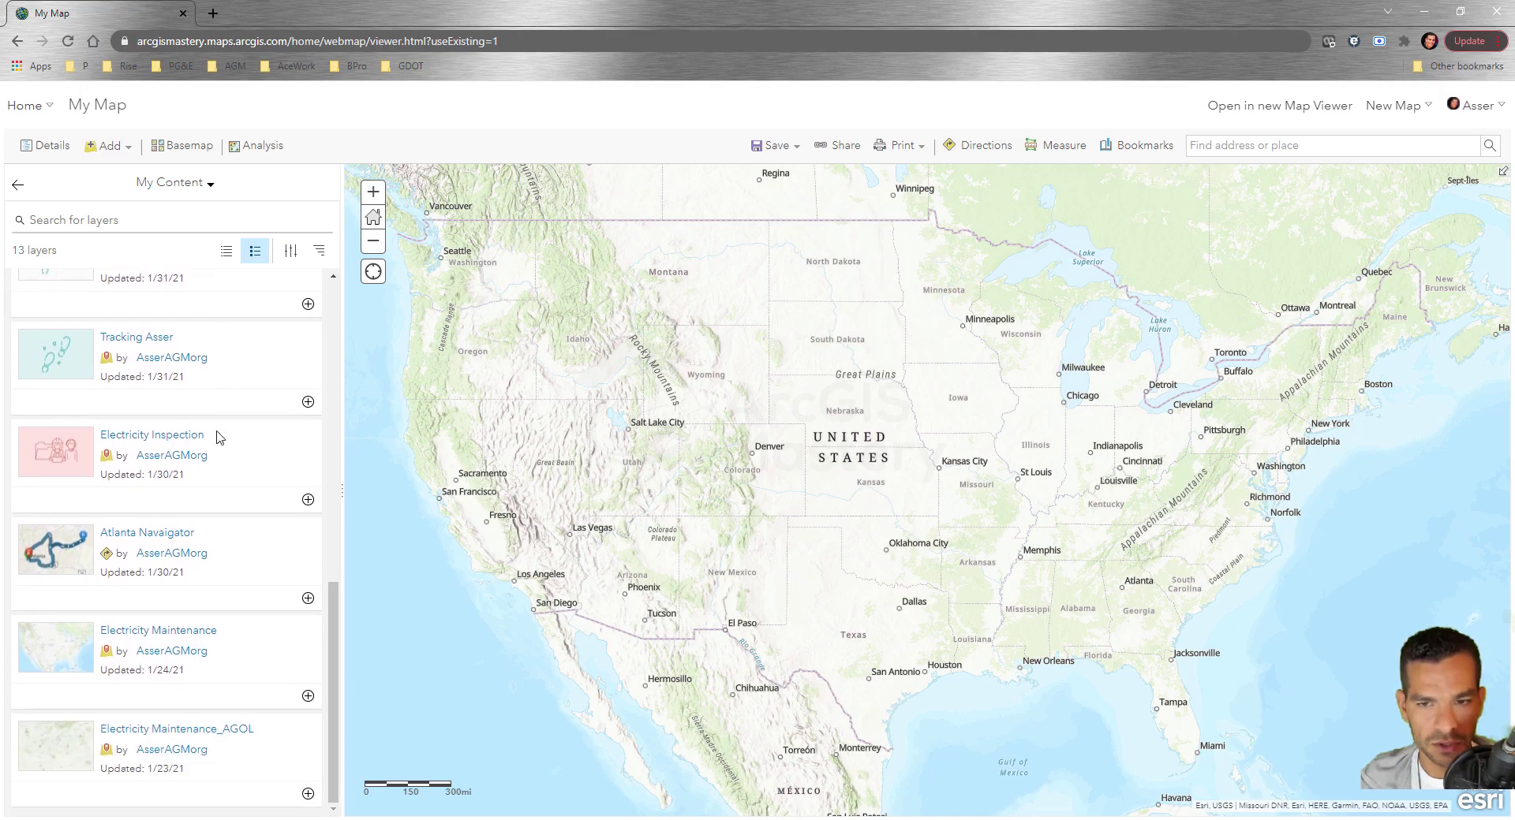
left_click(308, 697)
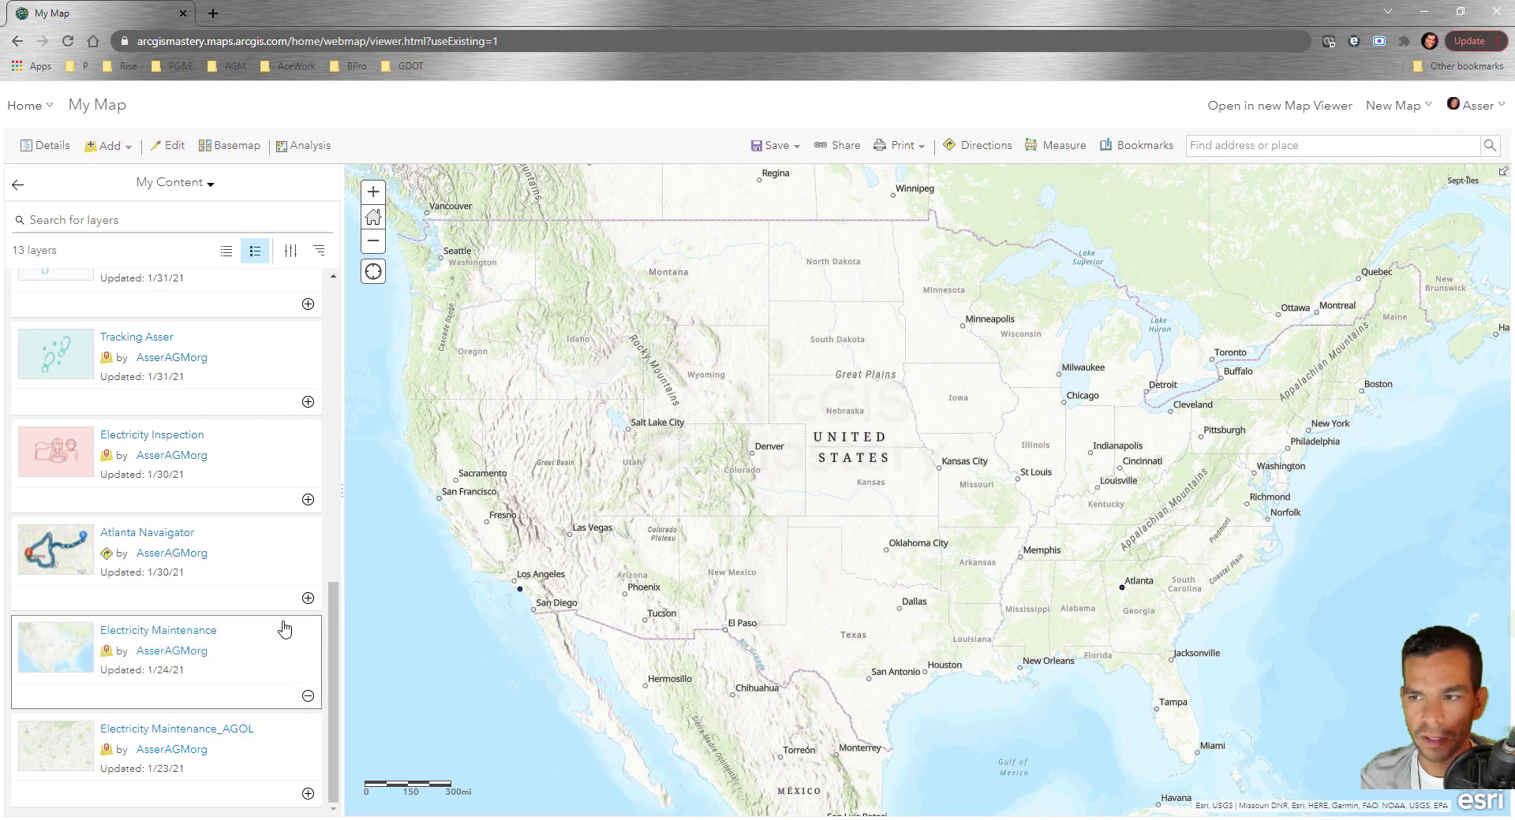
- Center the map on the electric features in midtown Atlanta and begin Save As
scroll(1131, 592, "up", 10)
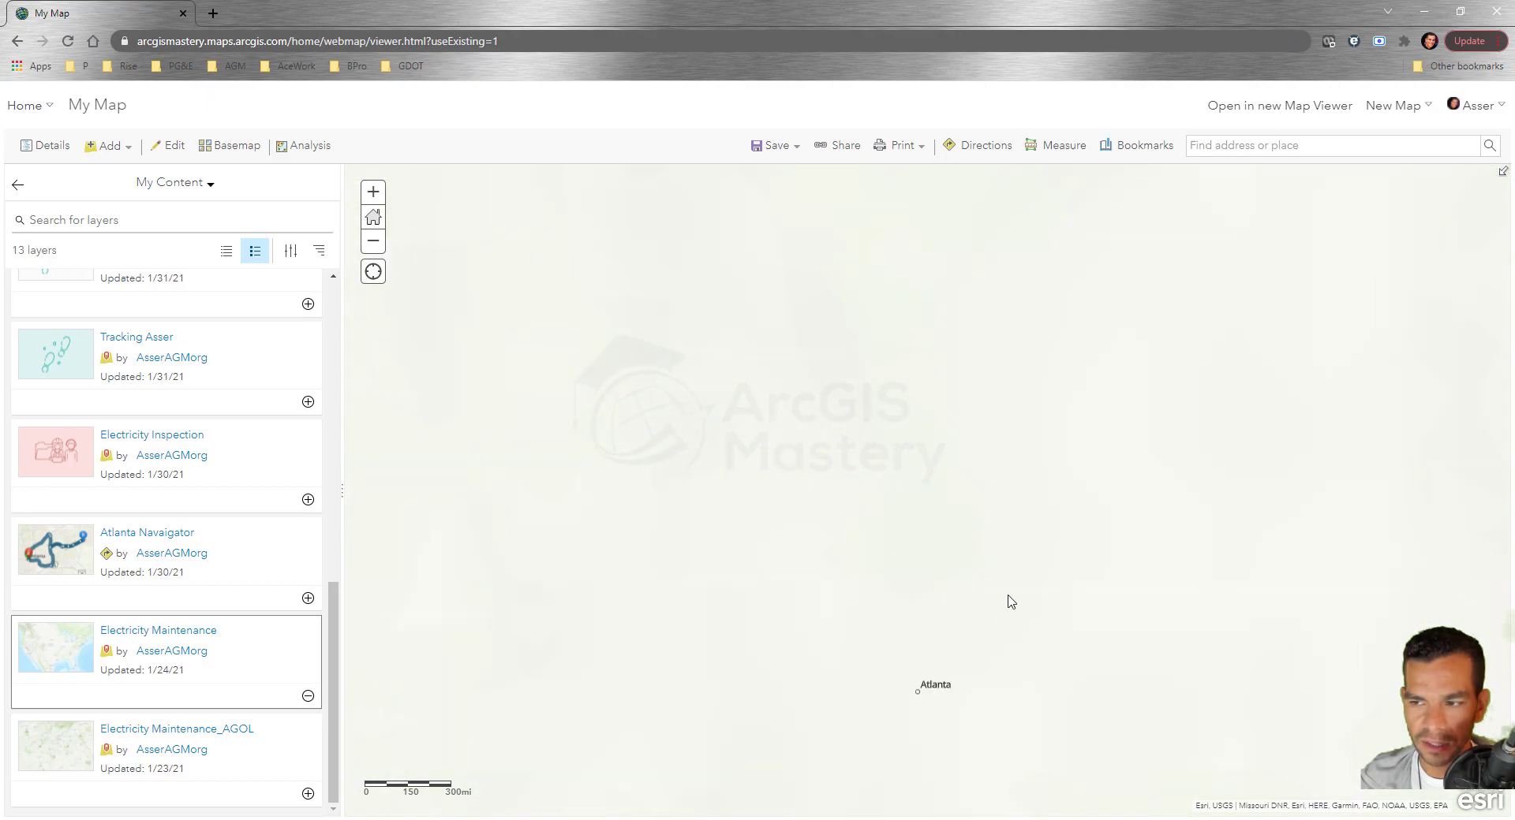
scroll(1004, 468, "up", 2)
scroll(1004, 468, "up", 2)
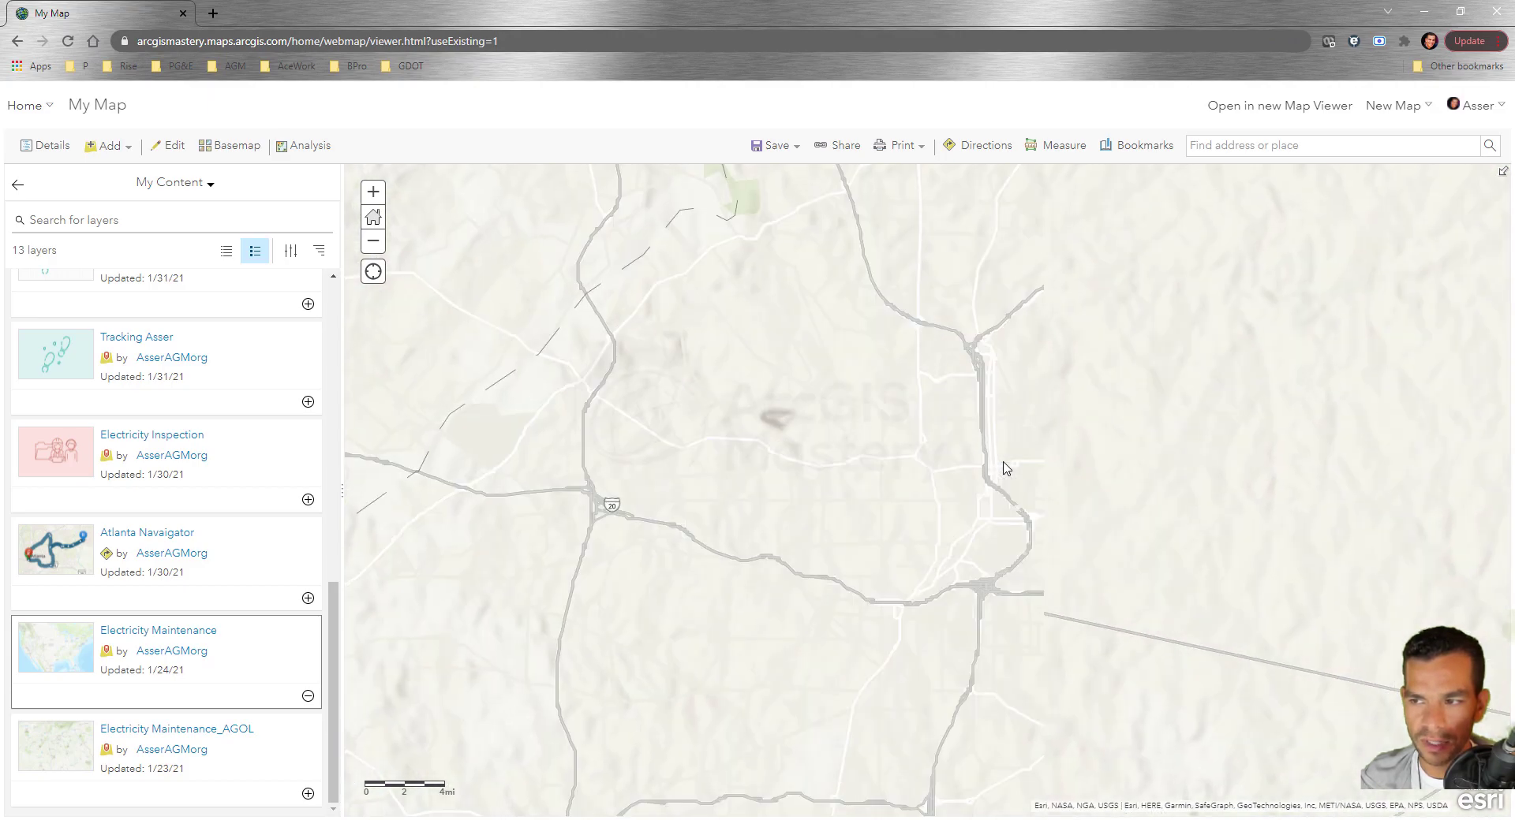
scroll(1006, 471, "up", 3)
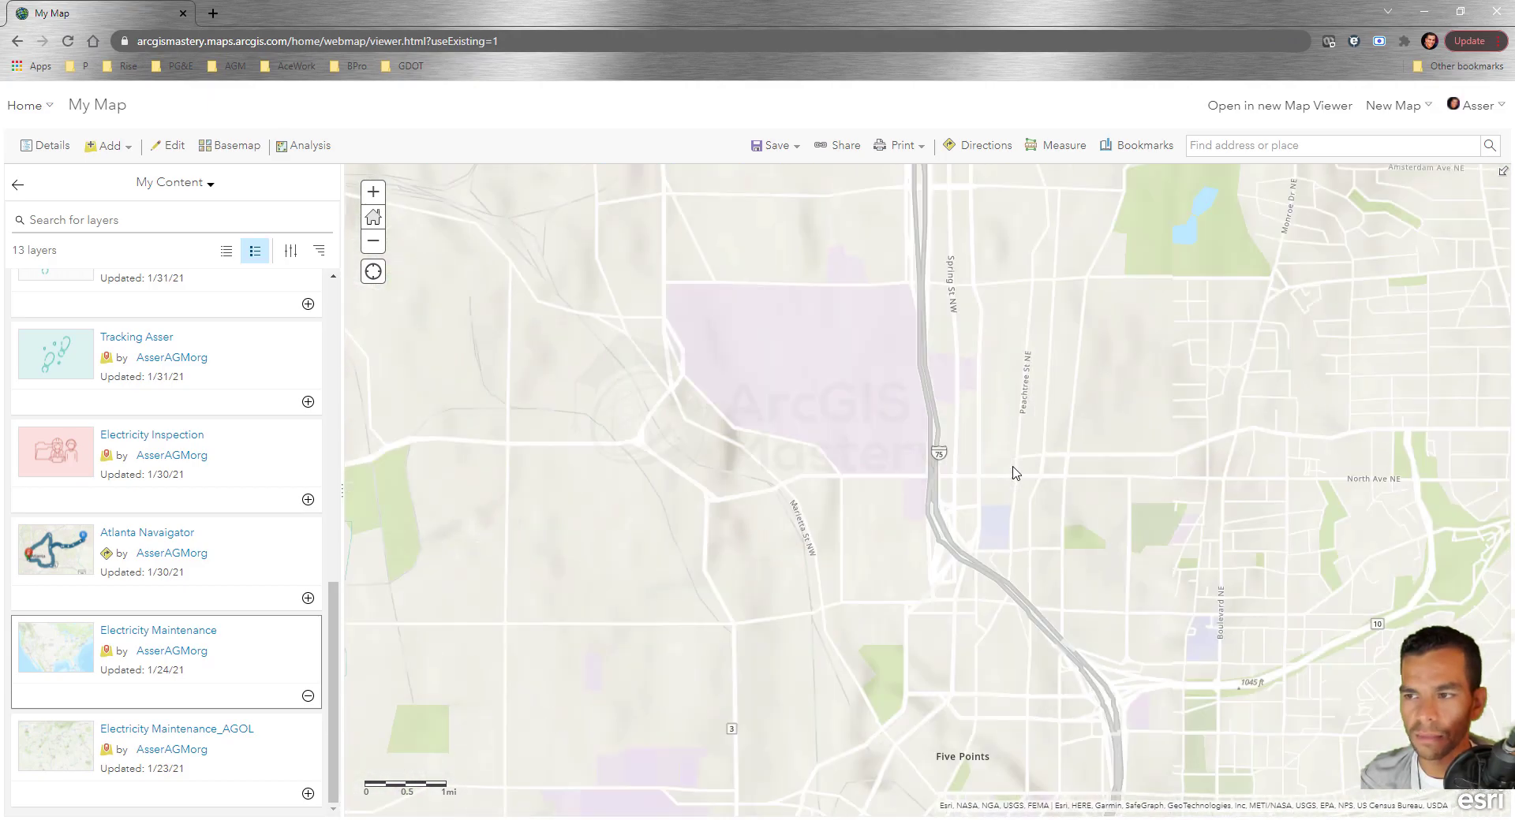
left_click_drag(1055, 464, 816, 504)
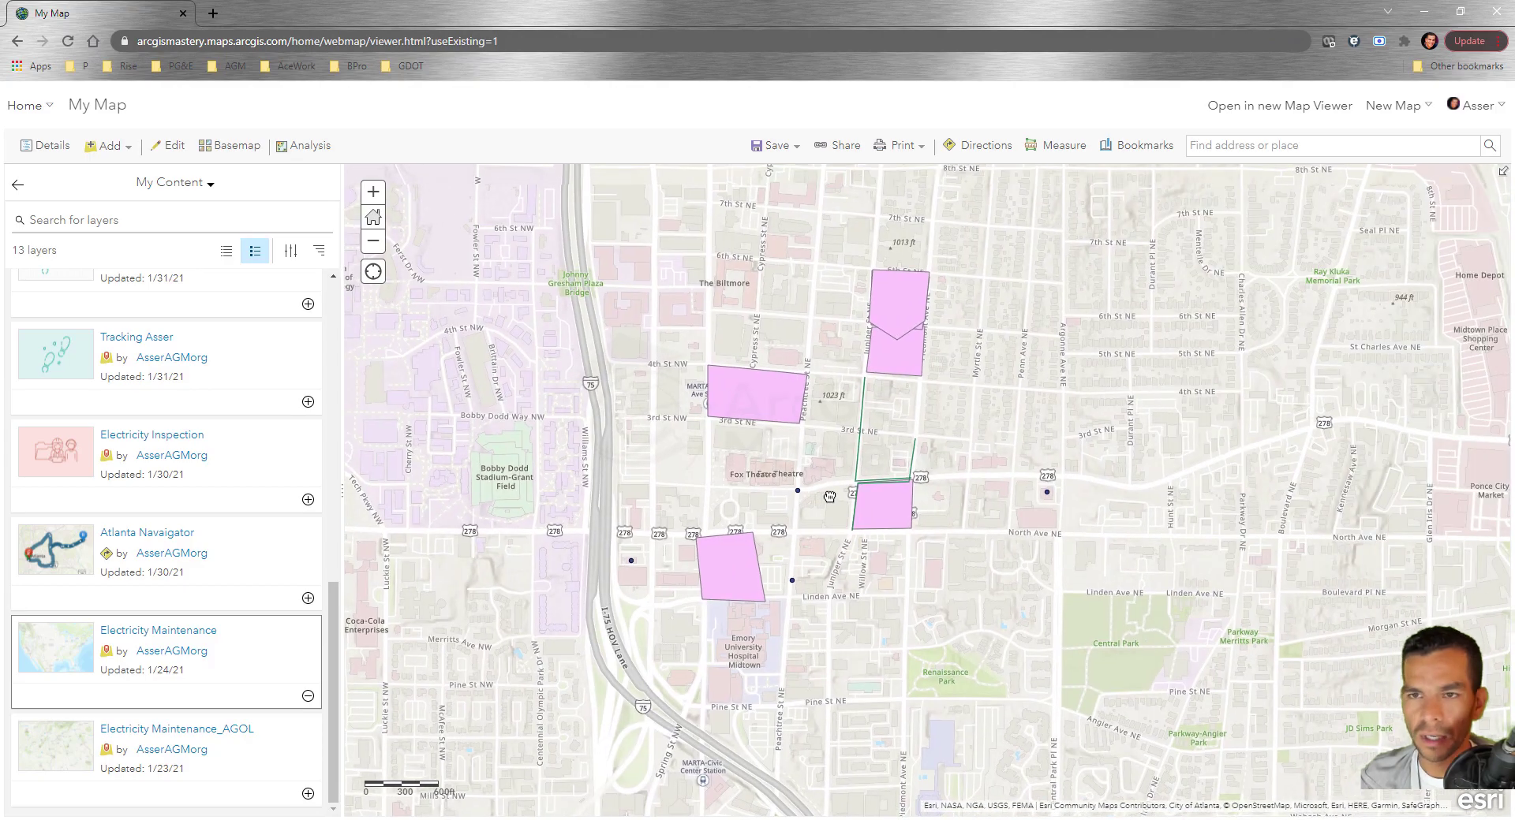
left_click(18, 186)
left_click(776, 146)
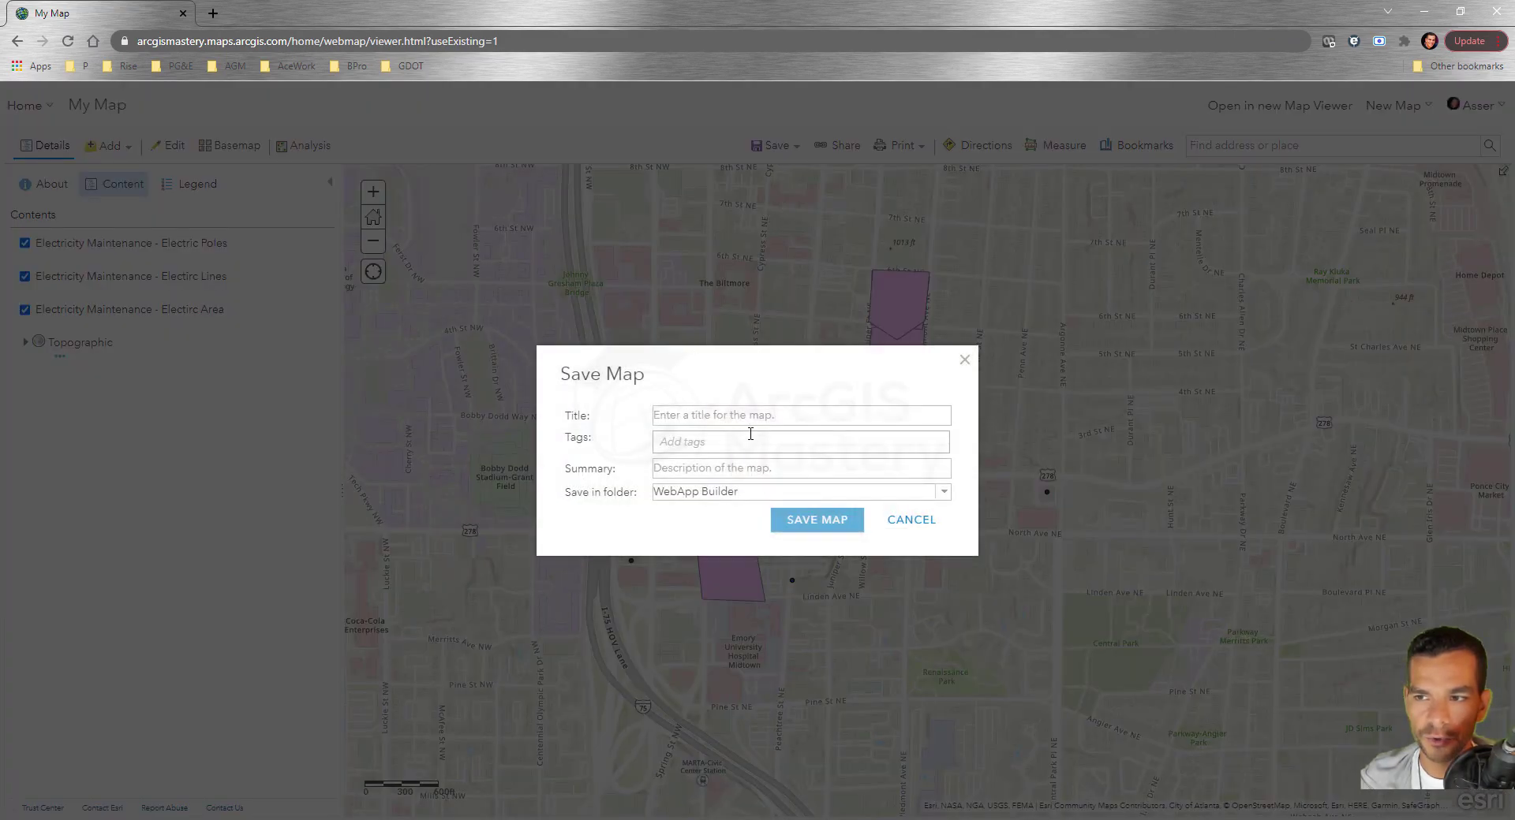
- Save the map as 'Webapp builder webmap' in WebApp Builder, with 'Webapp builder' as tag and summary
left_click(750, 418)
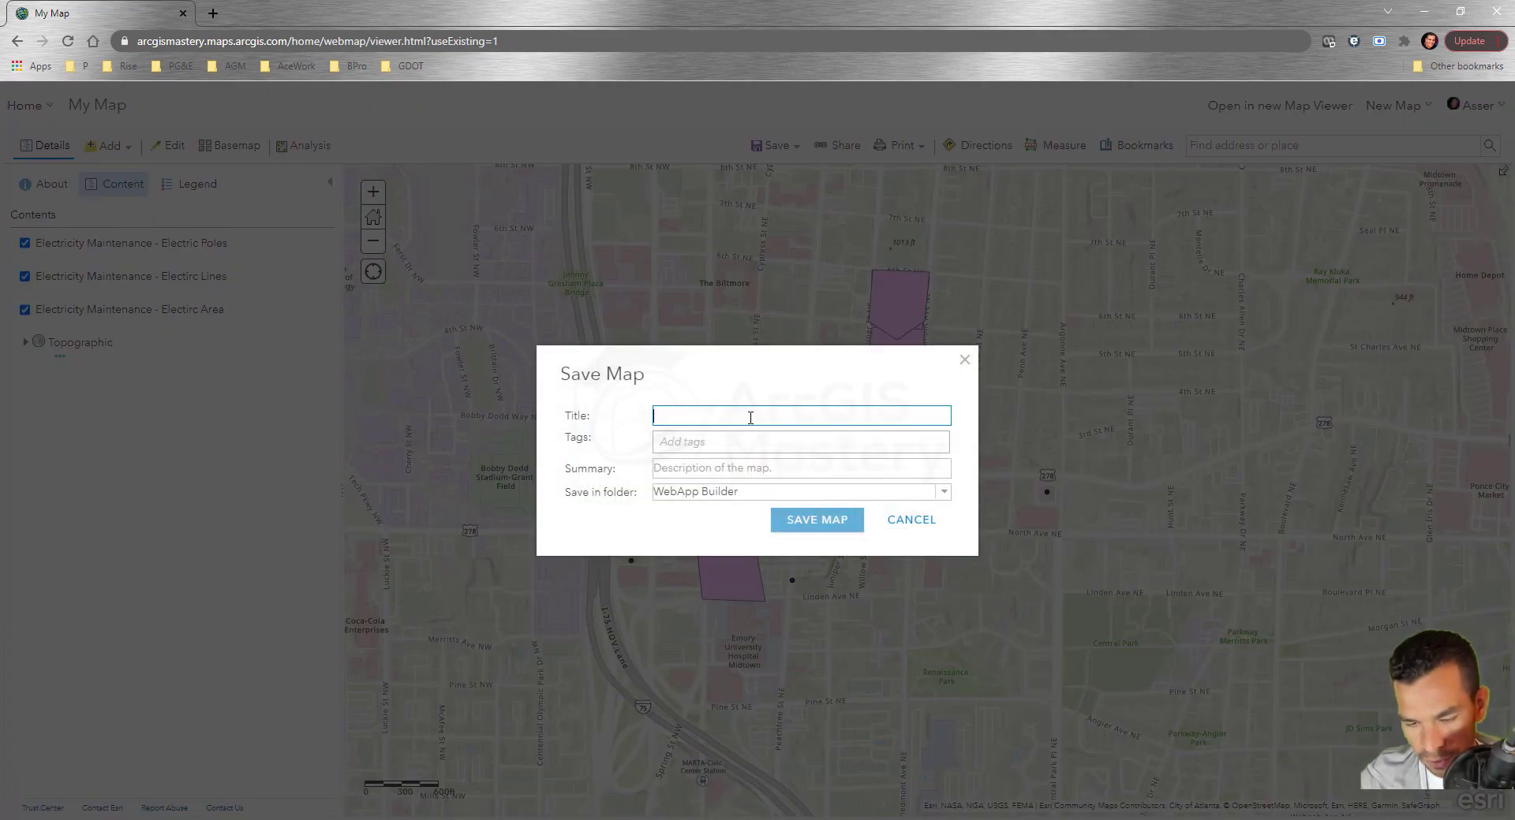
type("Webapp builder webmap")
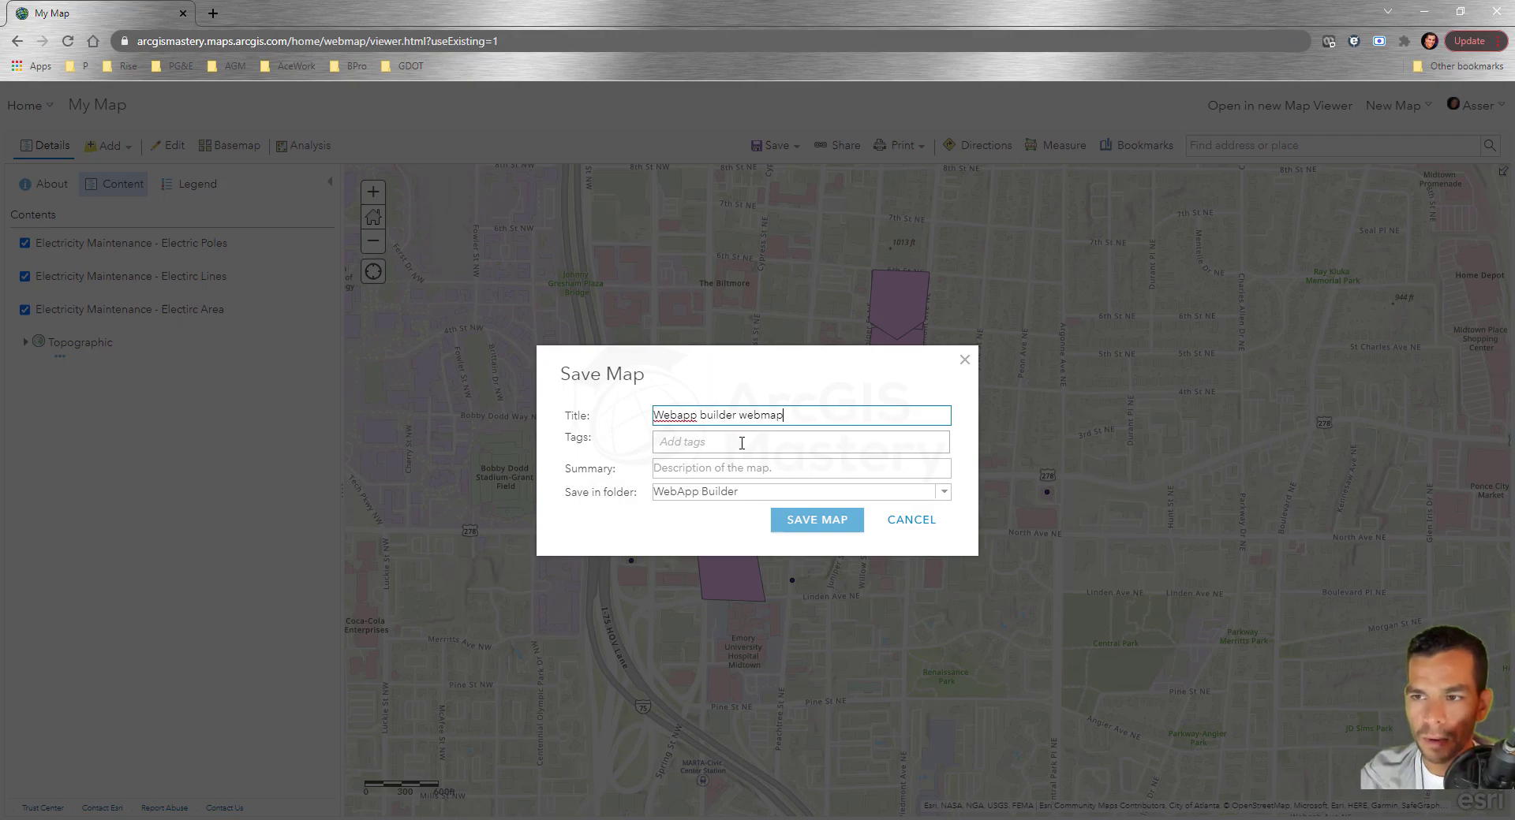
double_click(680, 415)
left_click_drag(740, 420, 643, 418)
key("ctrl+c")
left_click(676, 438)
key("ctrl+v")
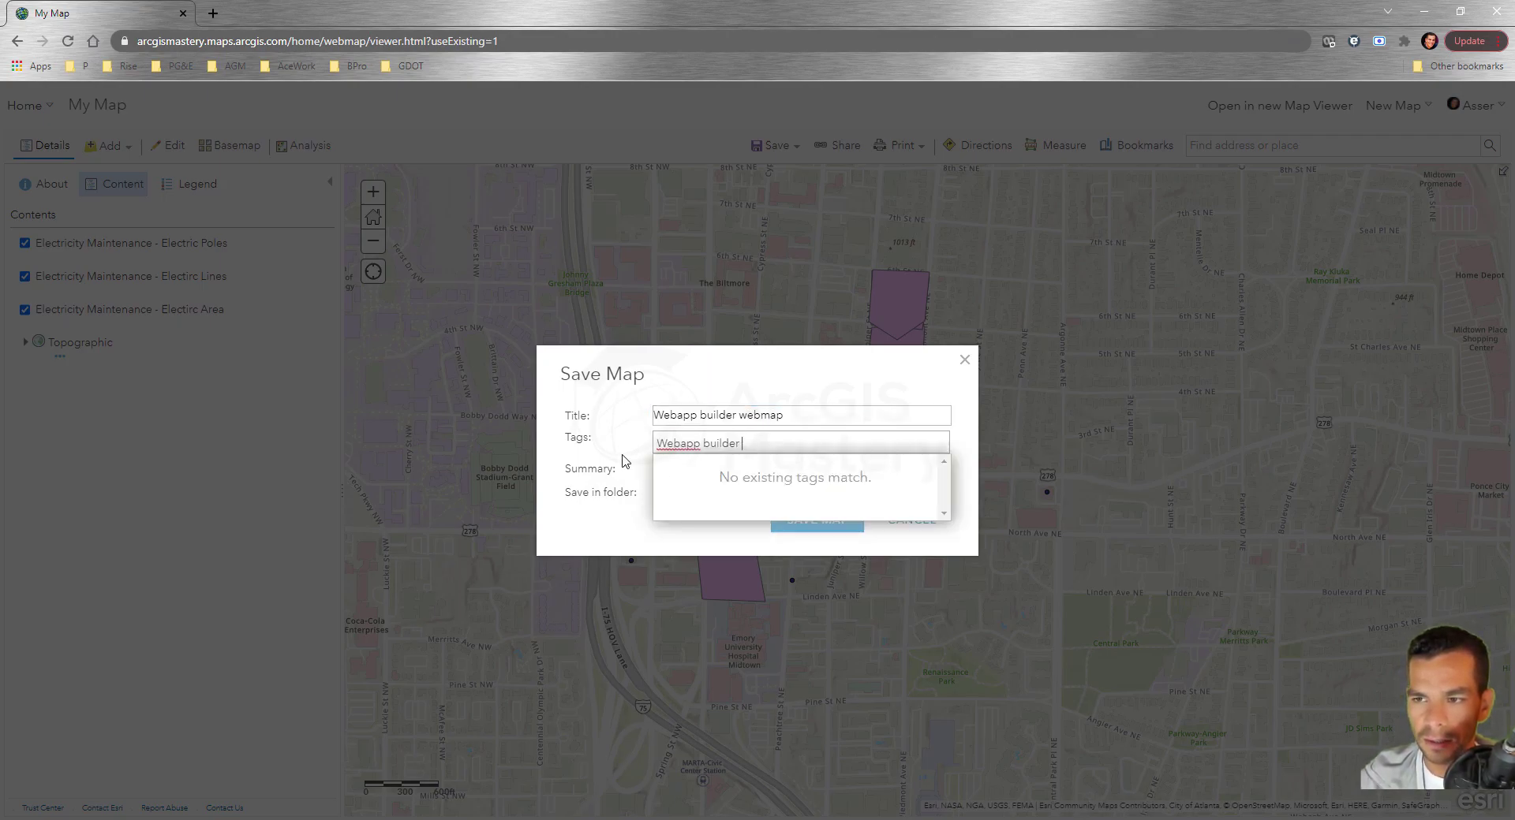
key("Return")
key("Tab")
key("ctrl+v")
left_click(743, 527)
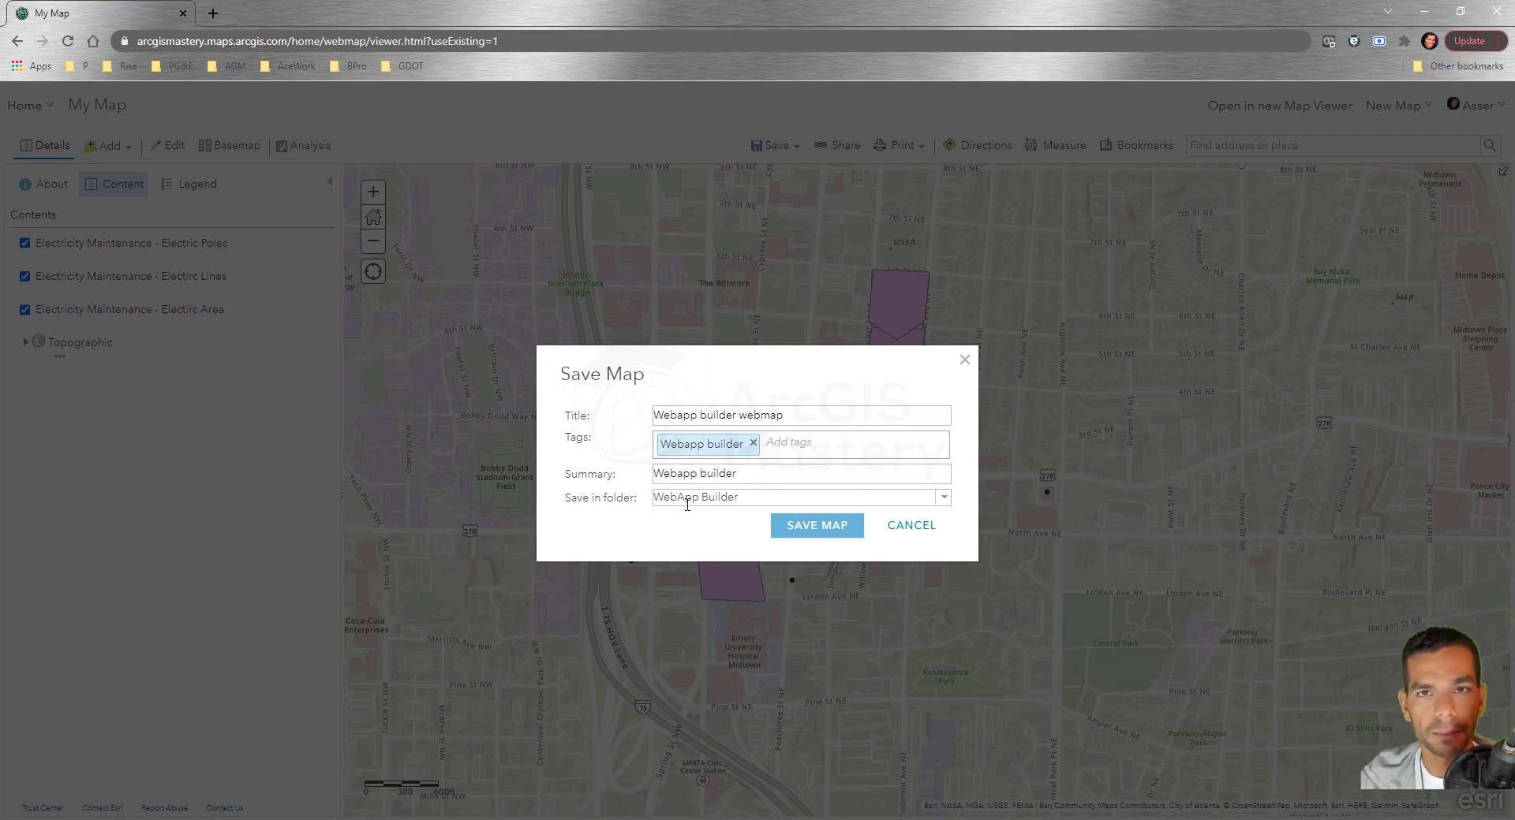
left_click(815, 530)
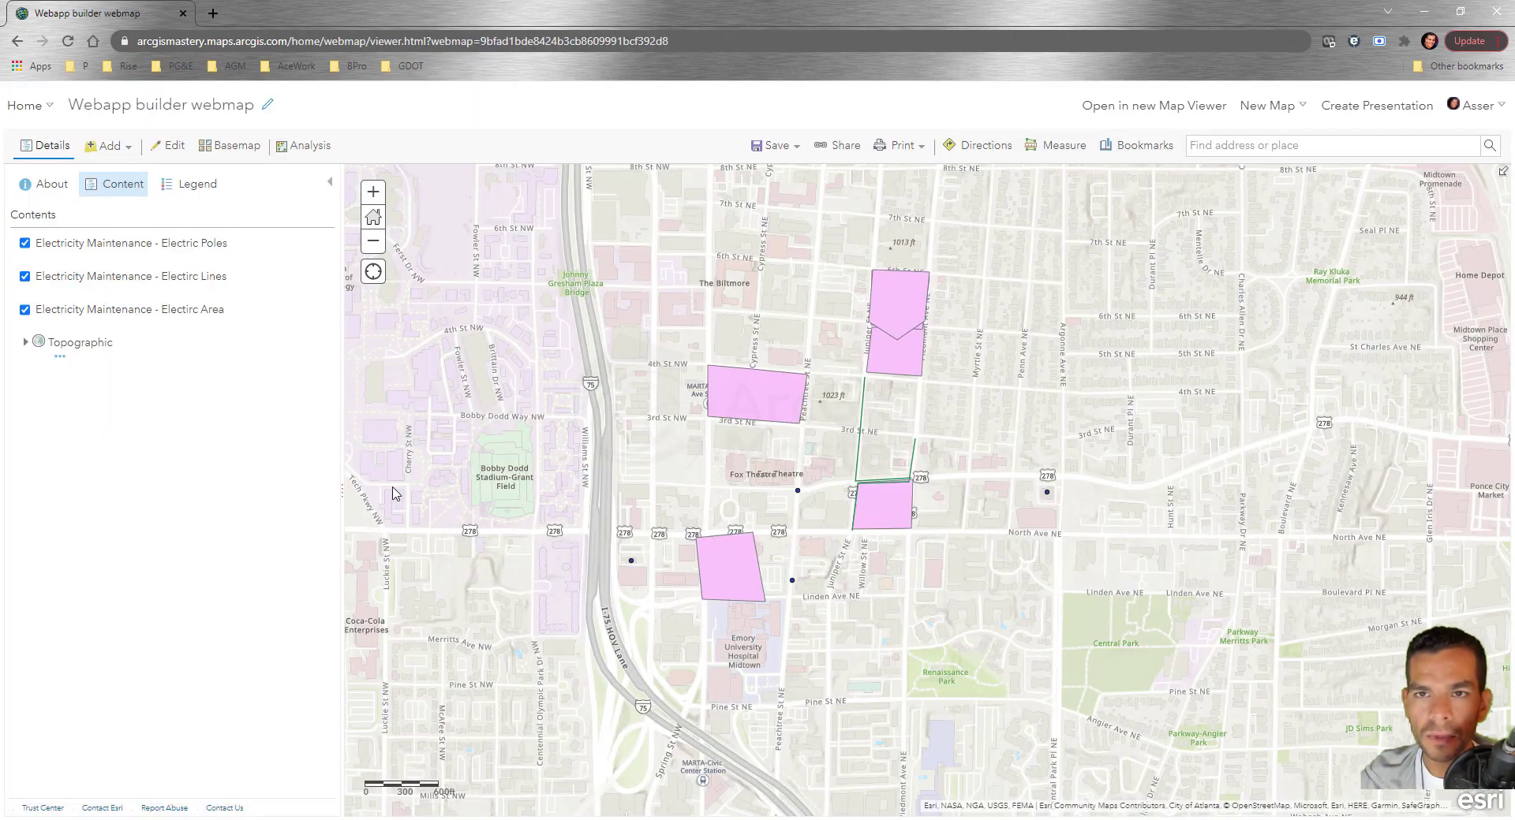
left_click(35, 109)
- Open the Webapp builder webmap item page and show its Create Web App choices
left_click(55, 299)
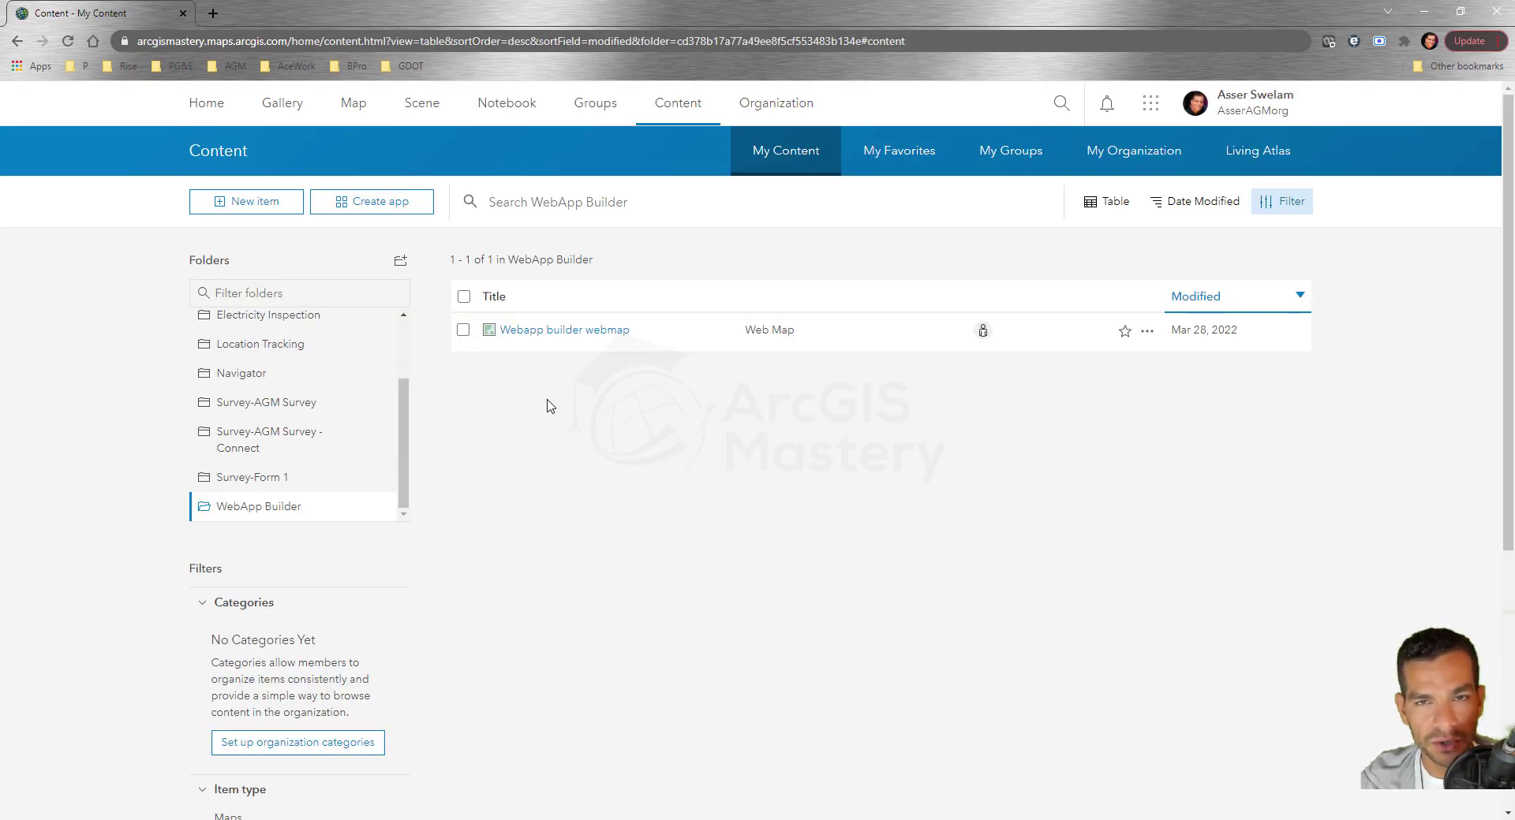
left_click(597, 335)
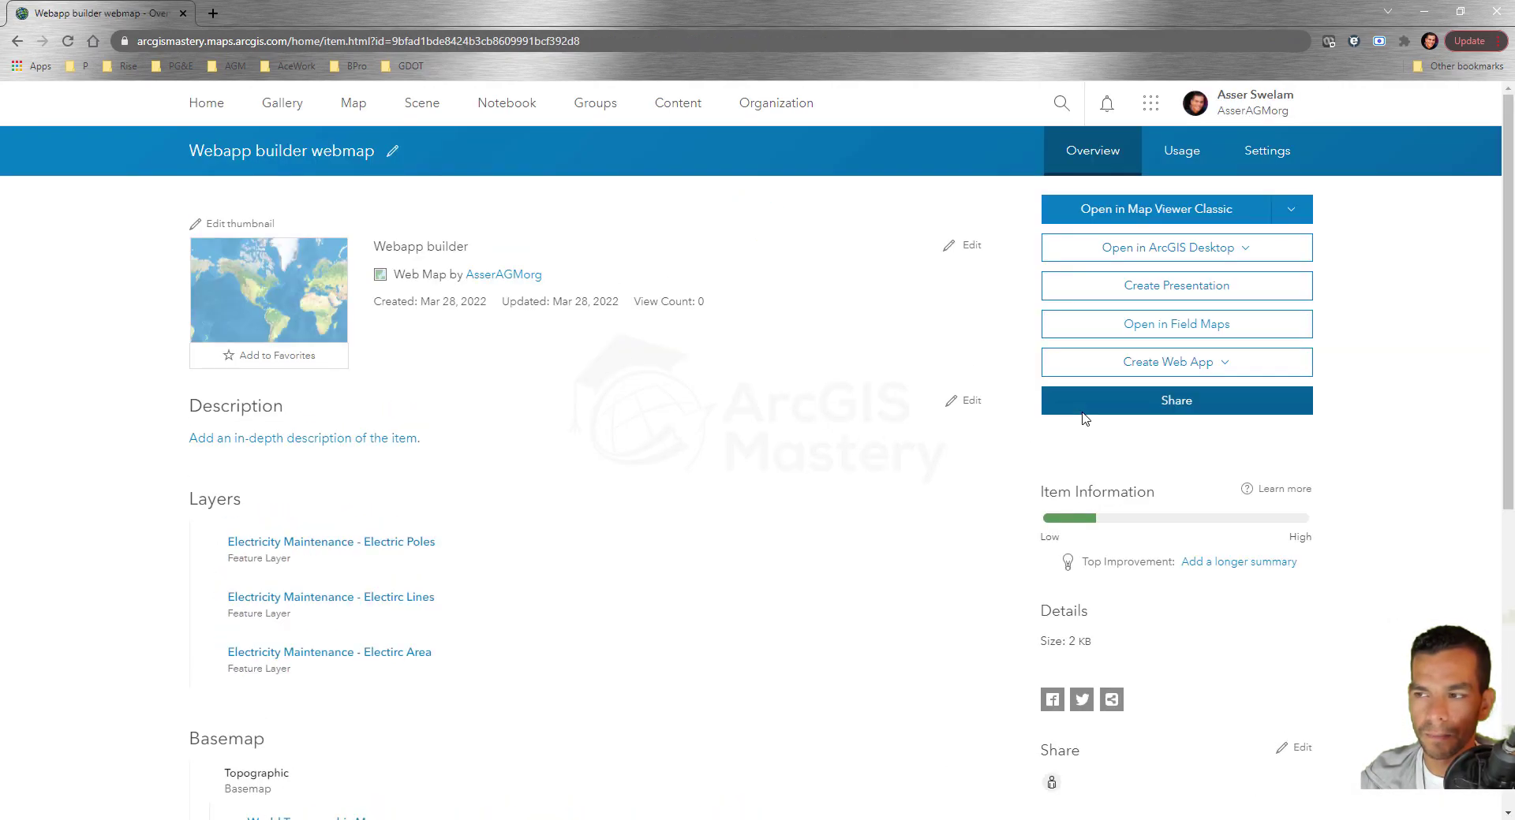
left_click(1224, 374)
left_click(1224, 374)
left_click(1223, 374)
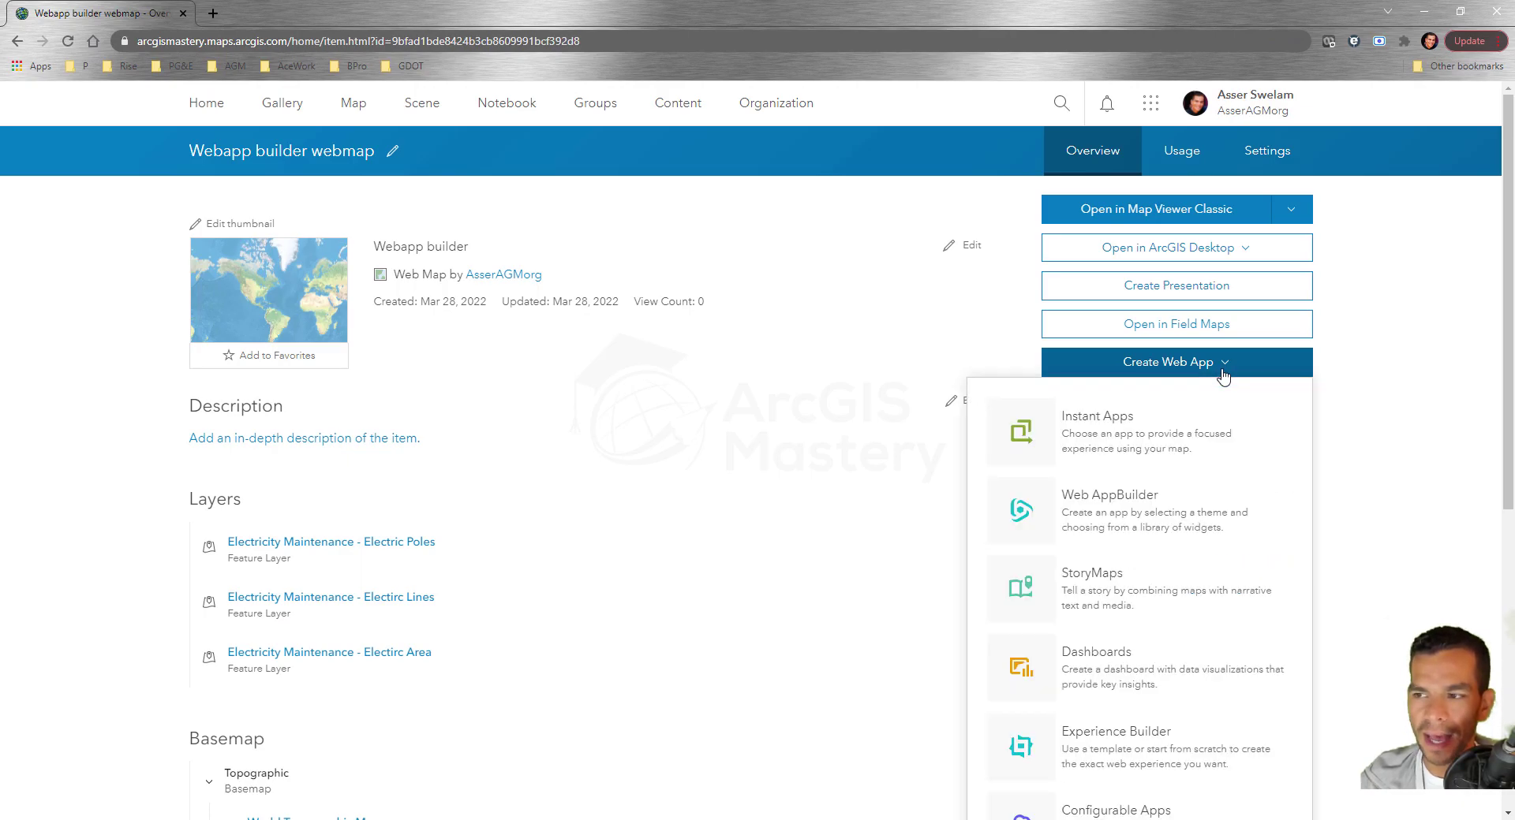
- Create a Web AppBuilder app titled 'Electricity WebApp', using the same text as its summary
left_click(1132, 527)
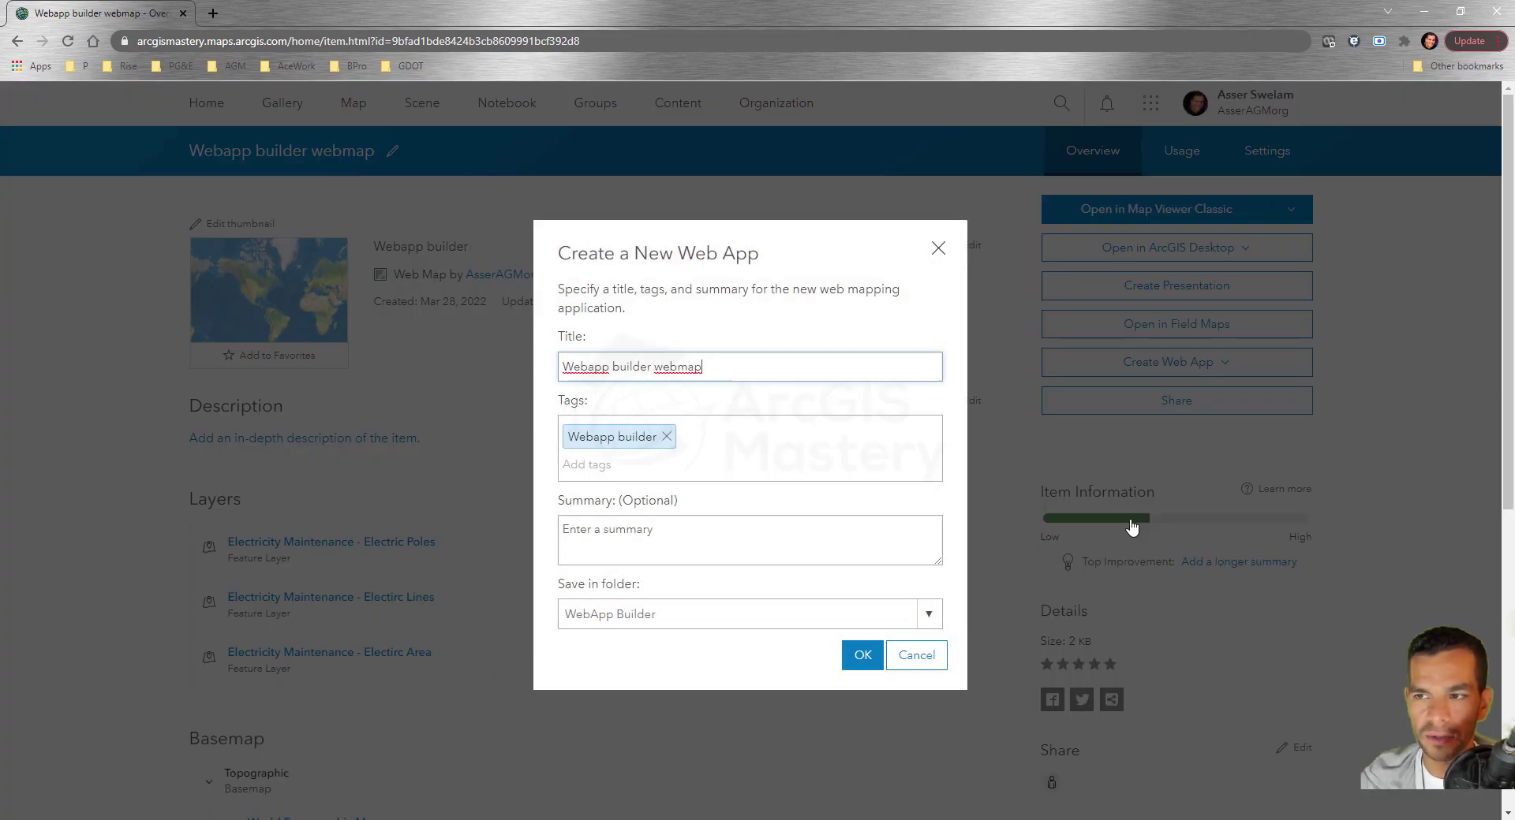
triple_click(715, 365)
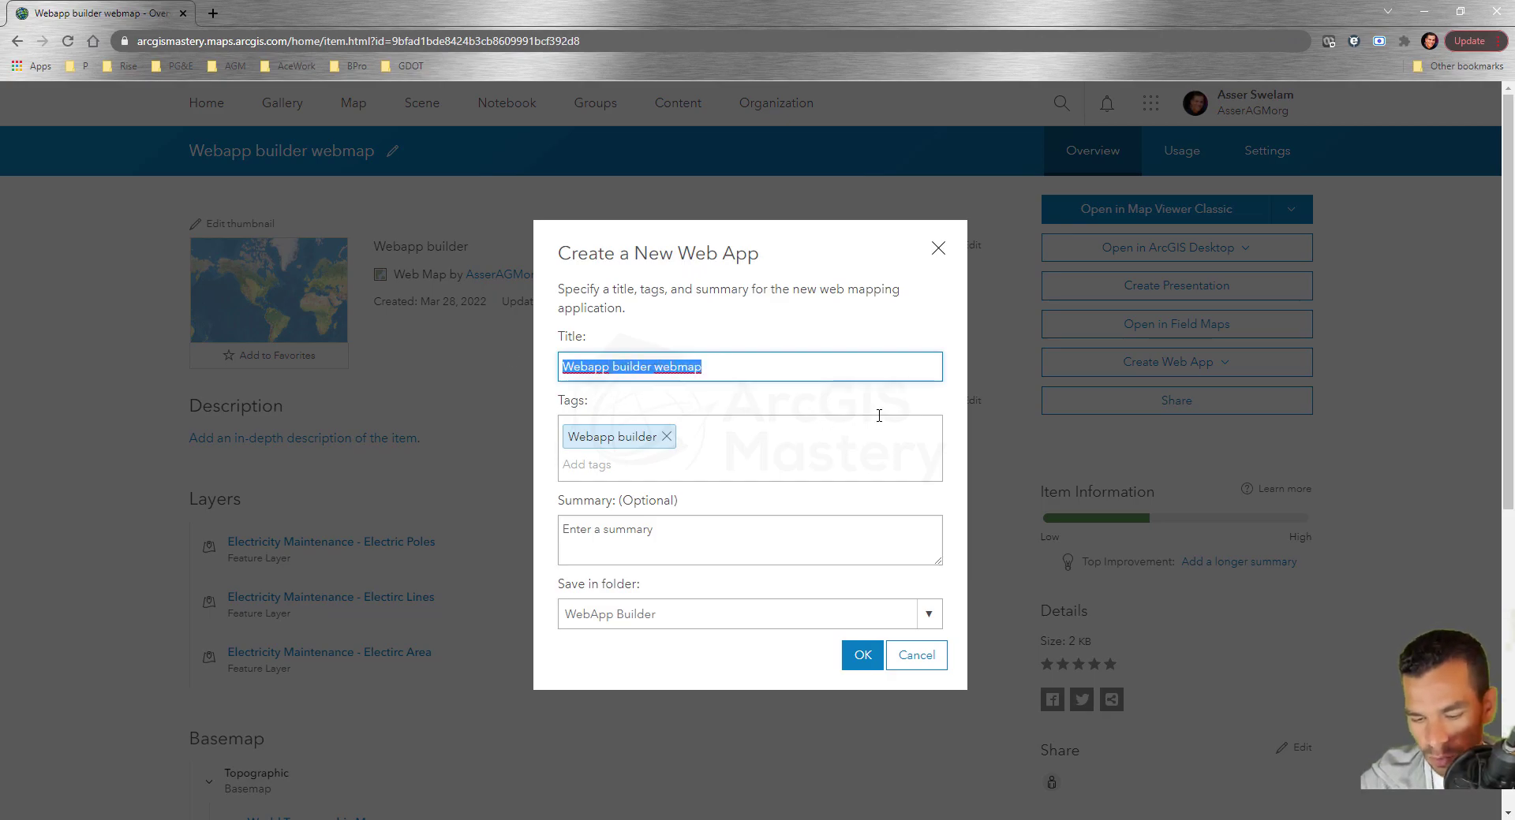
type("Electricity WebApp")
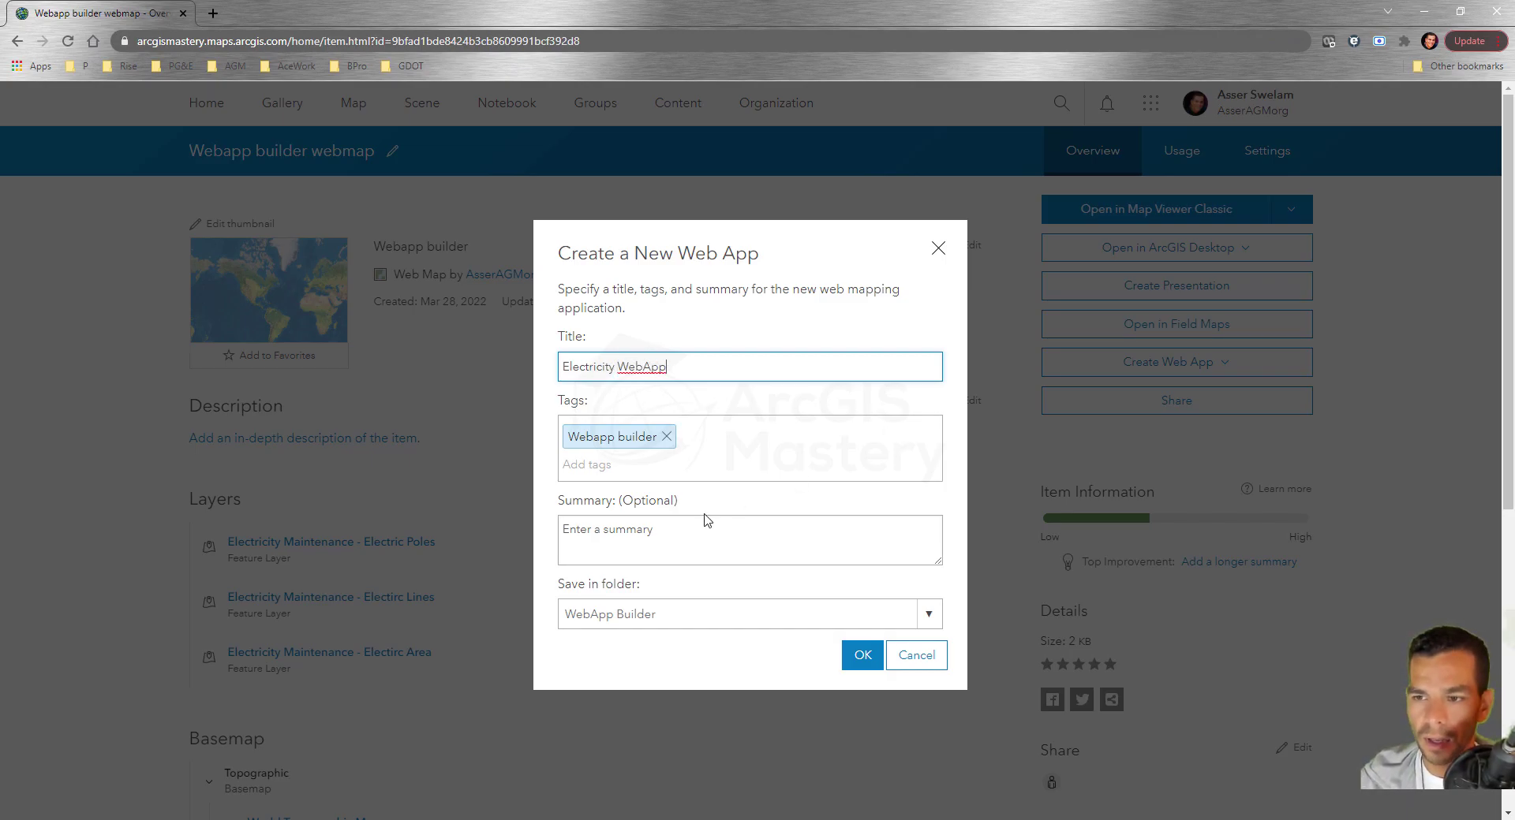
key("ctrl+a")
key("ctrl+c")
left_click(672, 537)
key("ctrl+v")
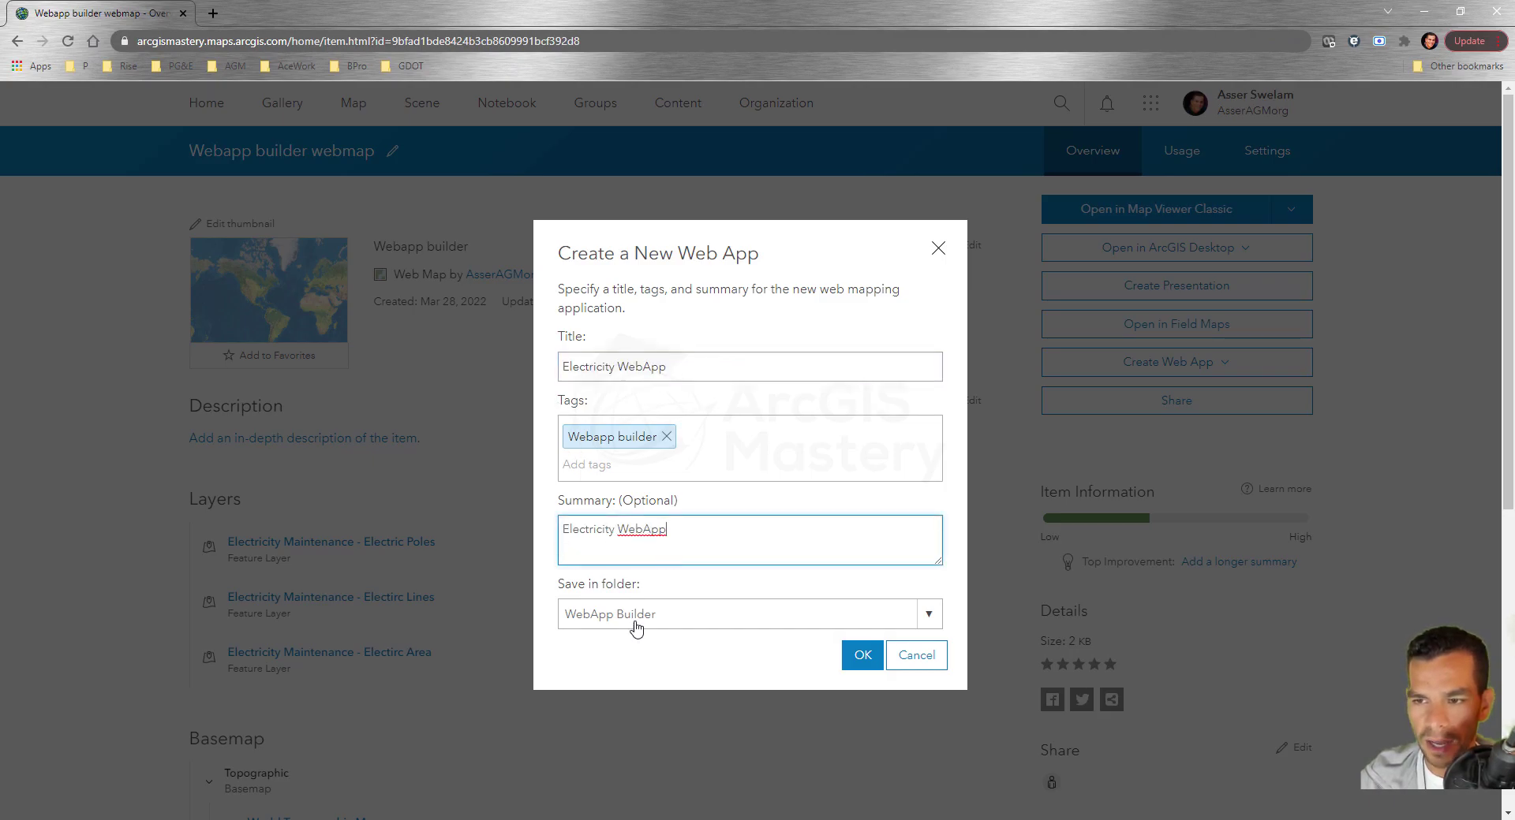
left_click(862, 655)
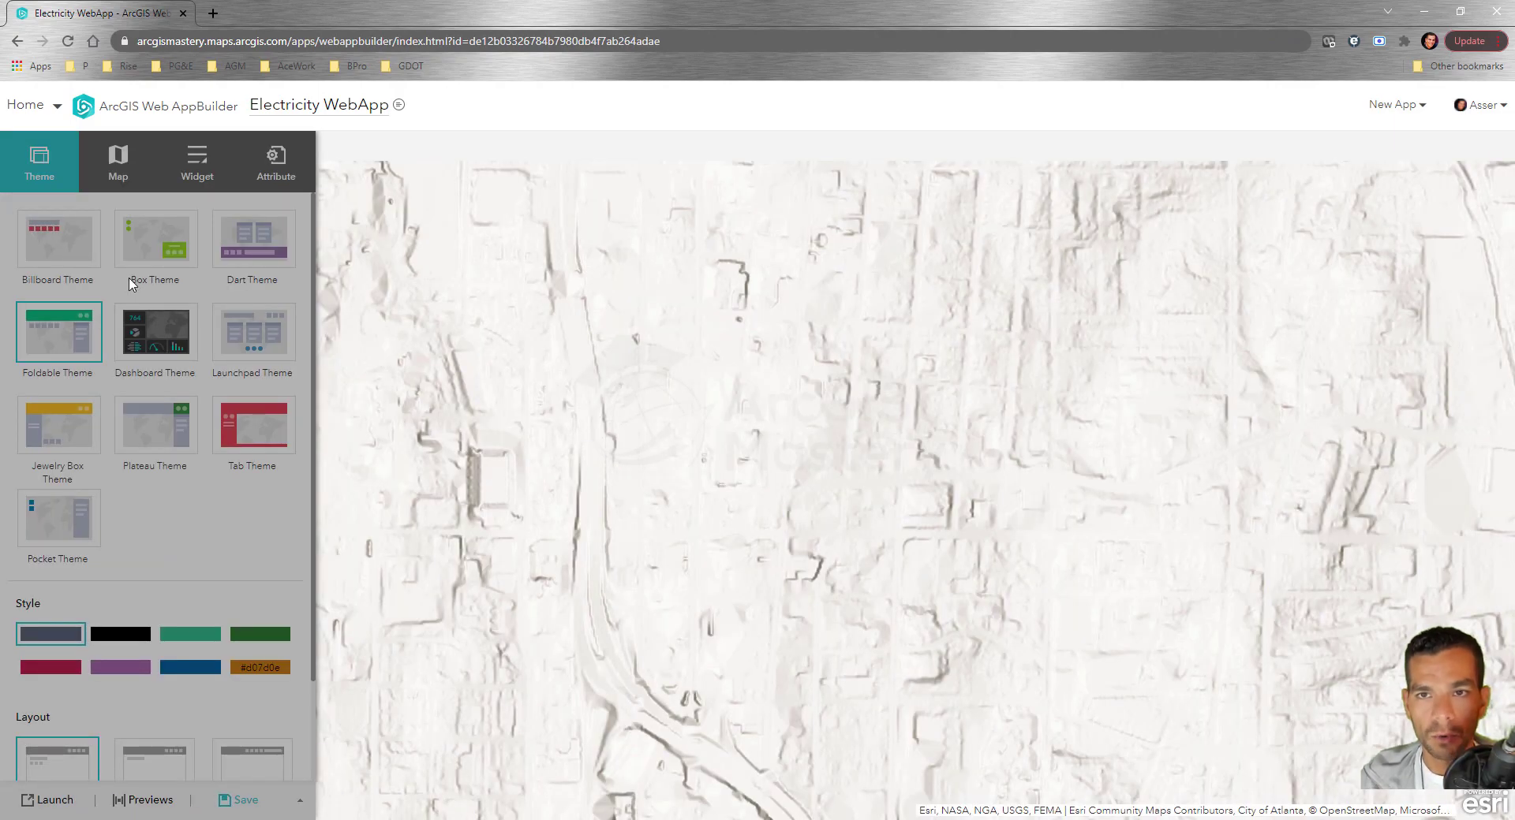
- Save the app's changes, then open the Electricity WebApp item page from the WebApp Builder folder
left_click(48, 109)
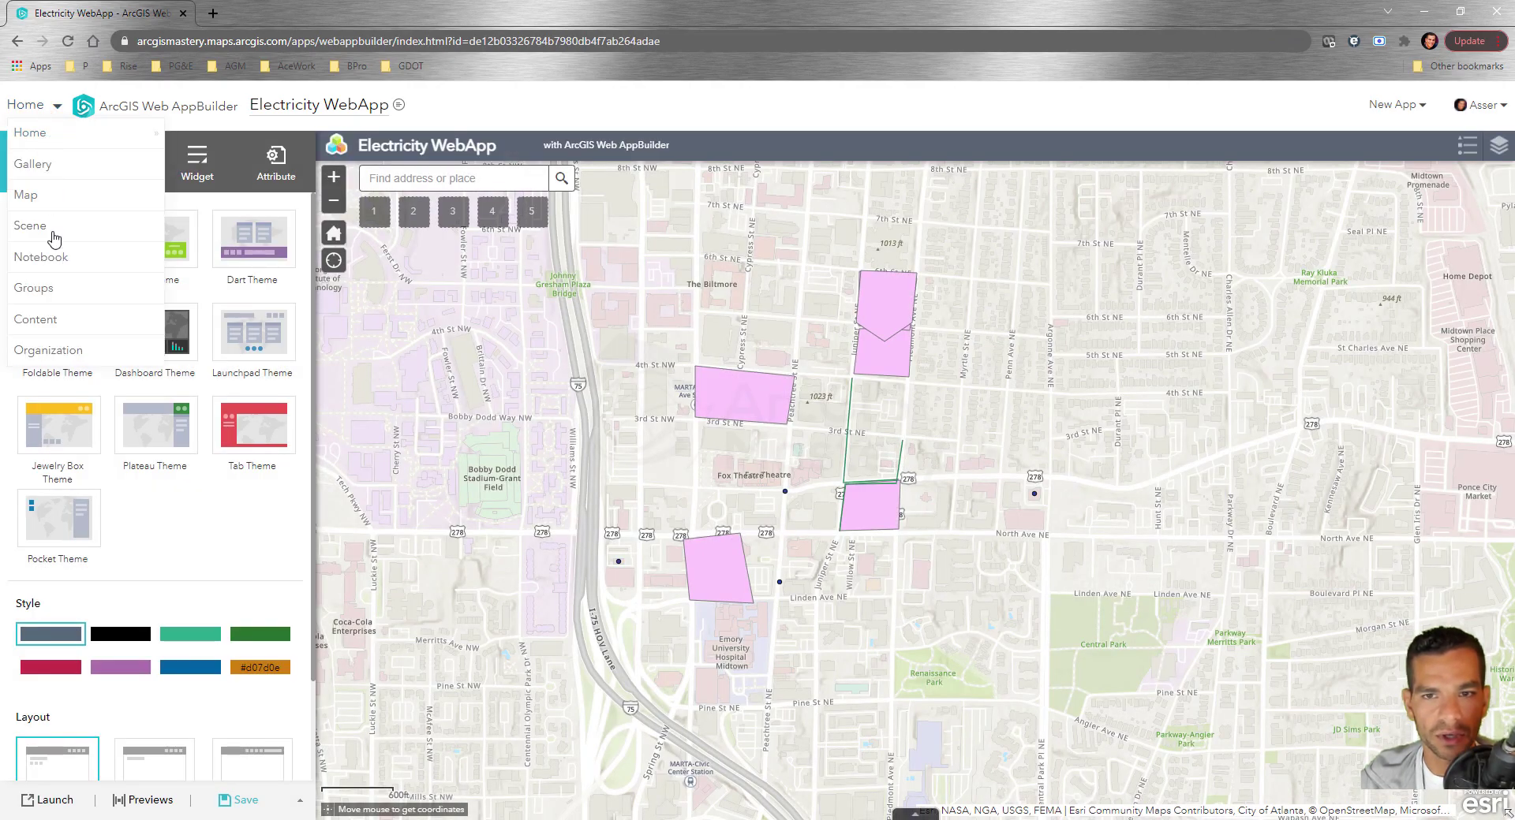
left_click(57, 319)
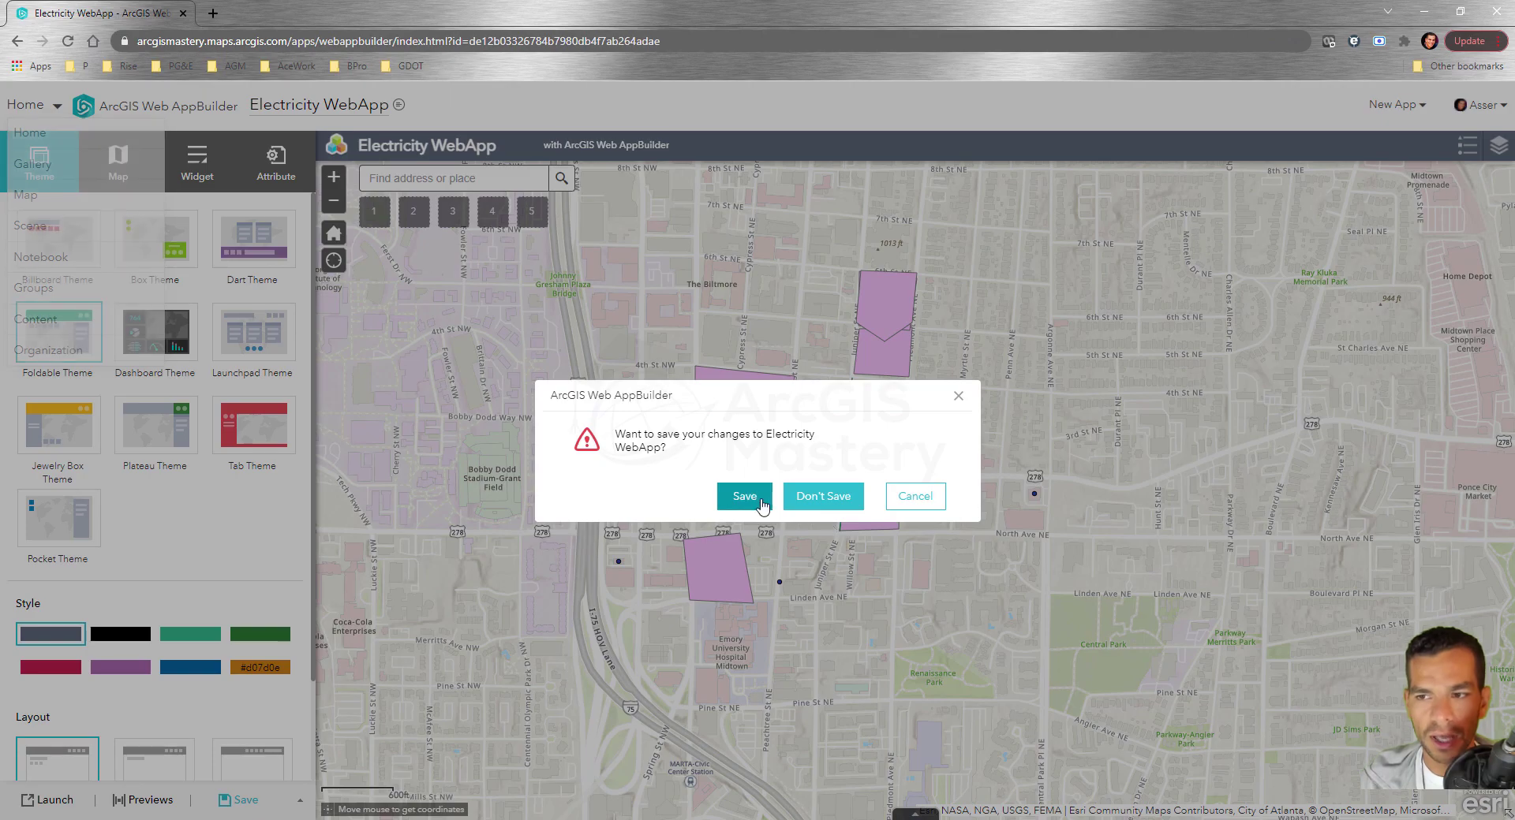
key("Return")
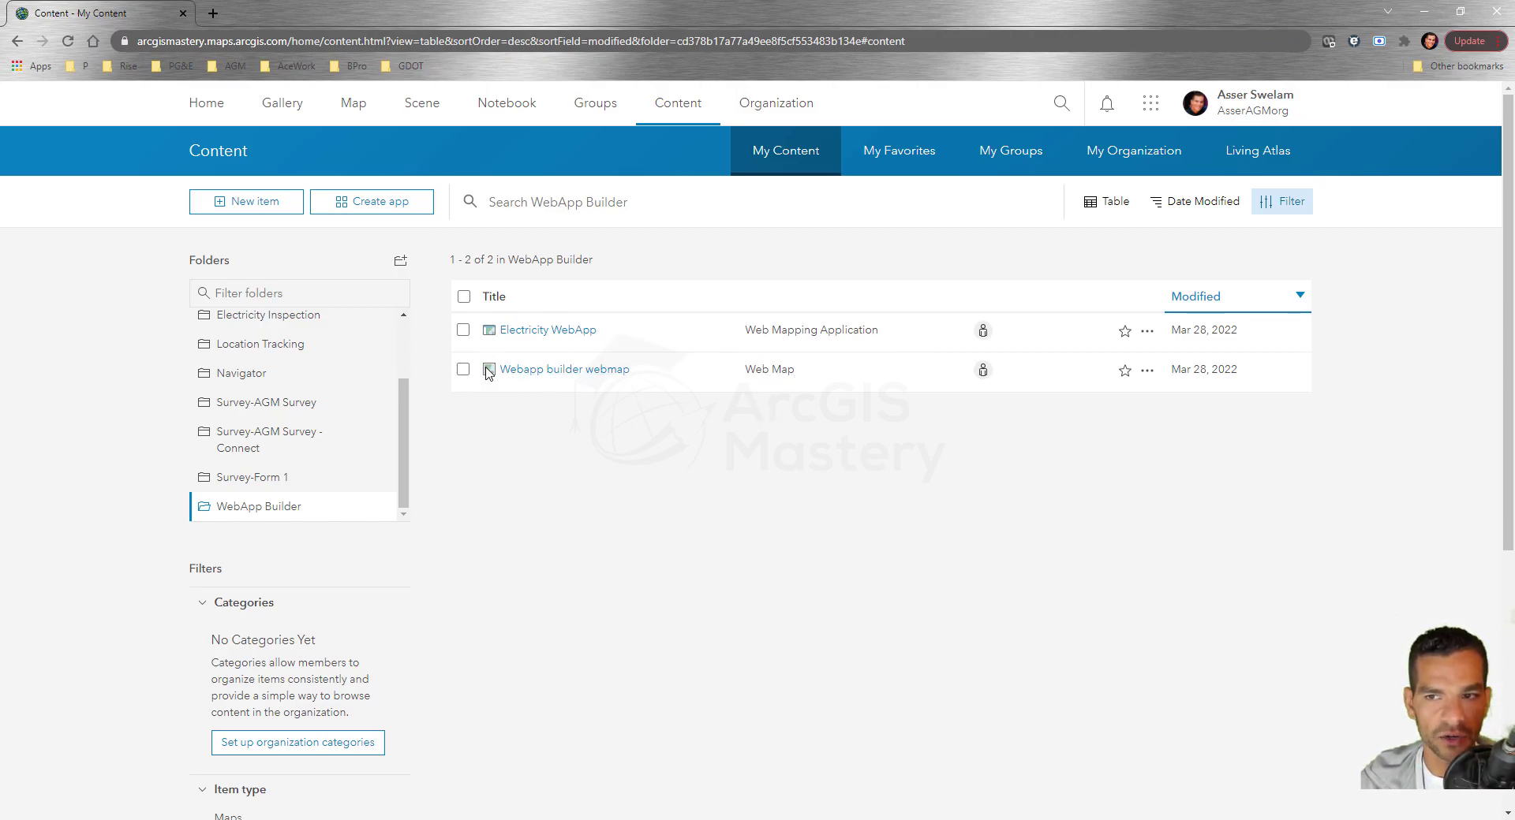
left_click(561, 338)
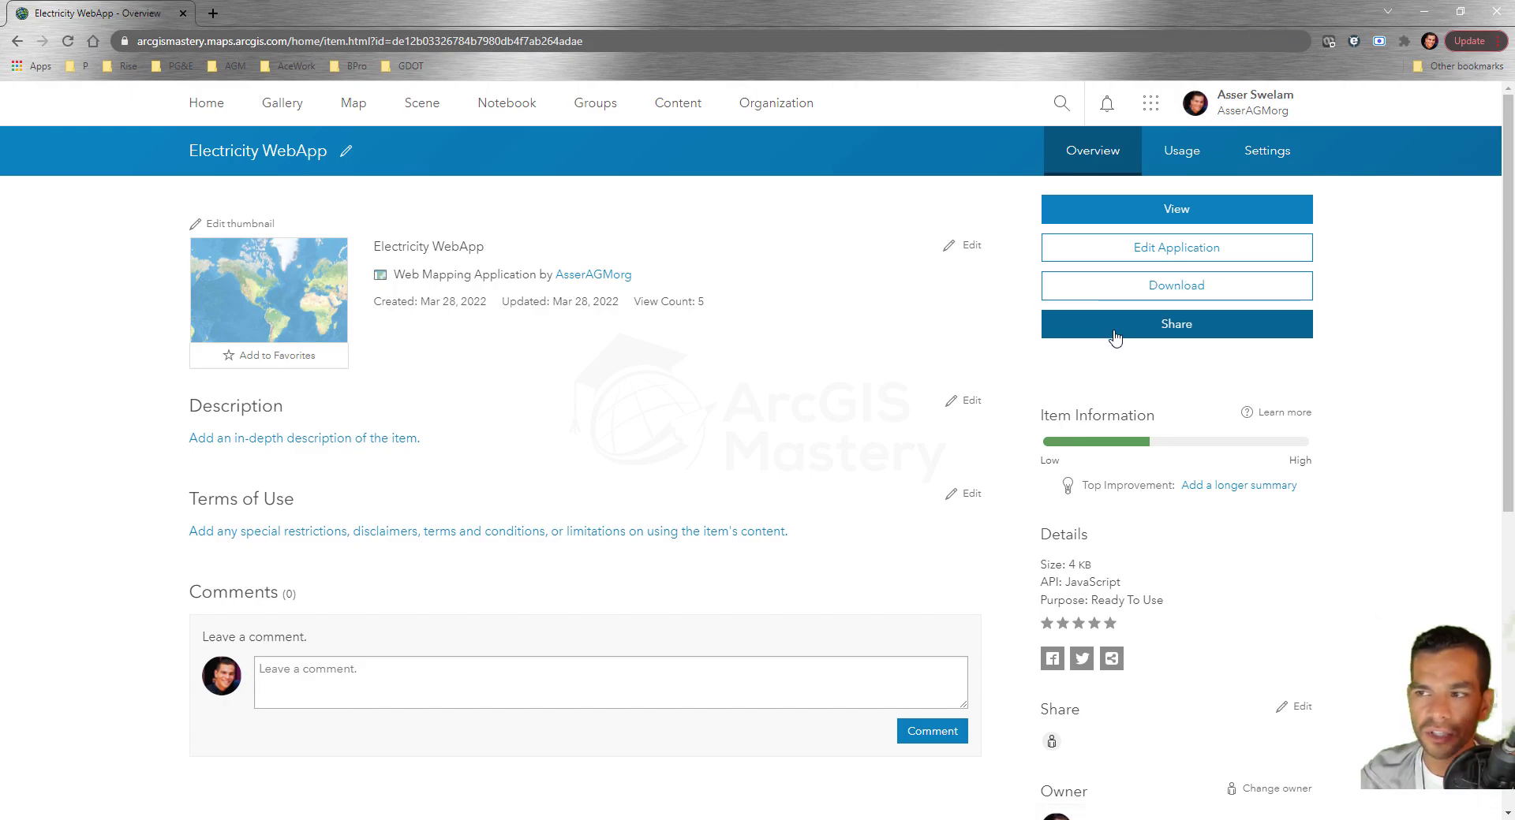
- Reopen Electricity WebApp for editing in Web AppBuilder with Edit Application
left_click(1125, 253)
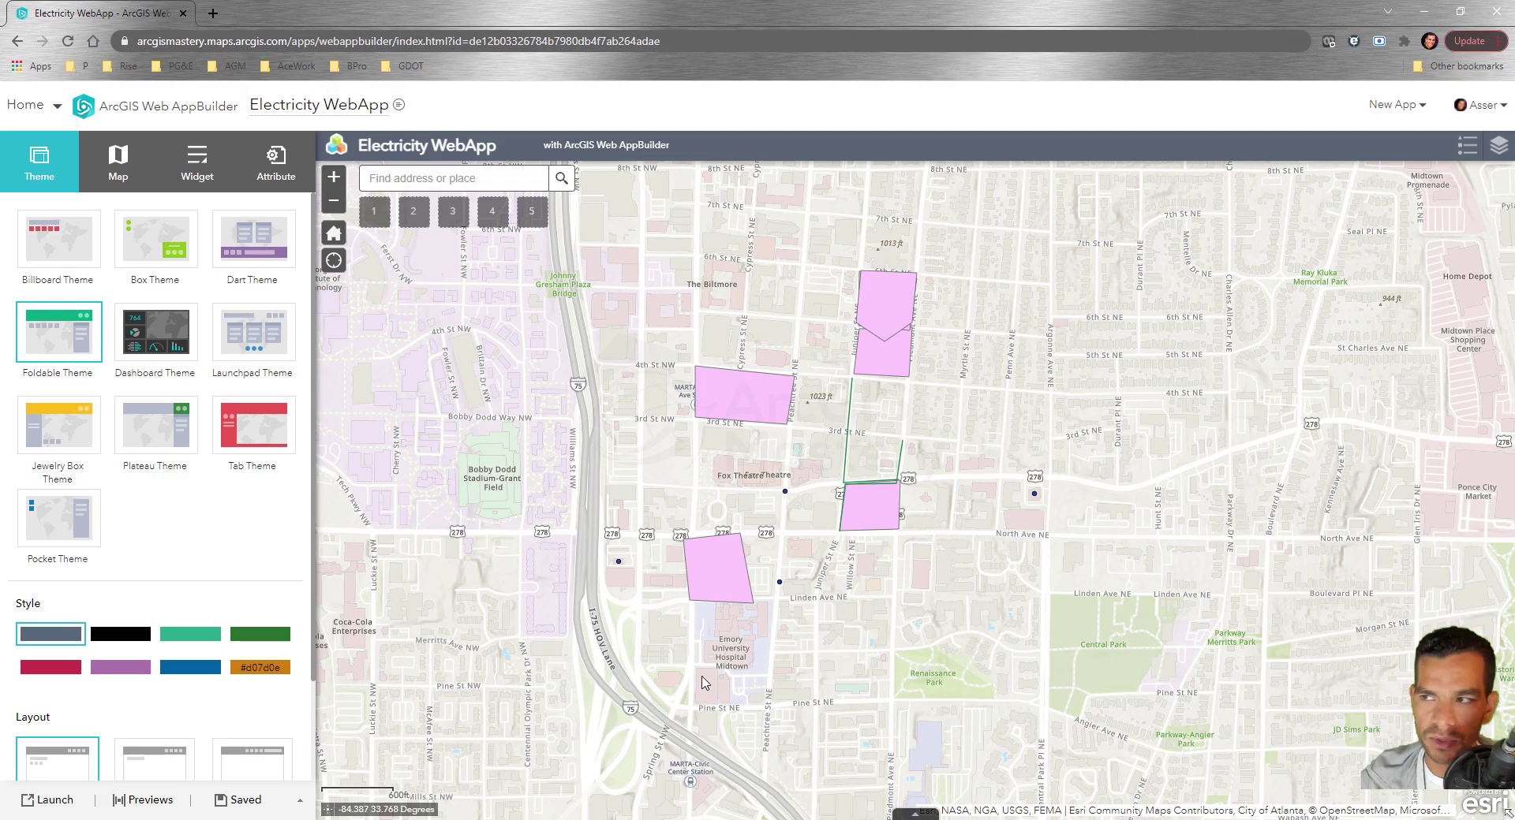
left_click(1499, 146)
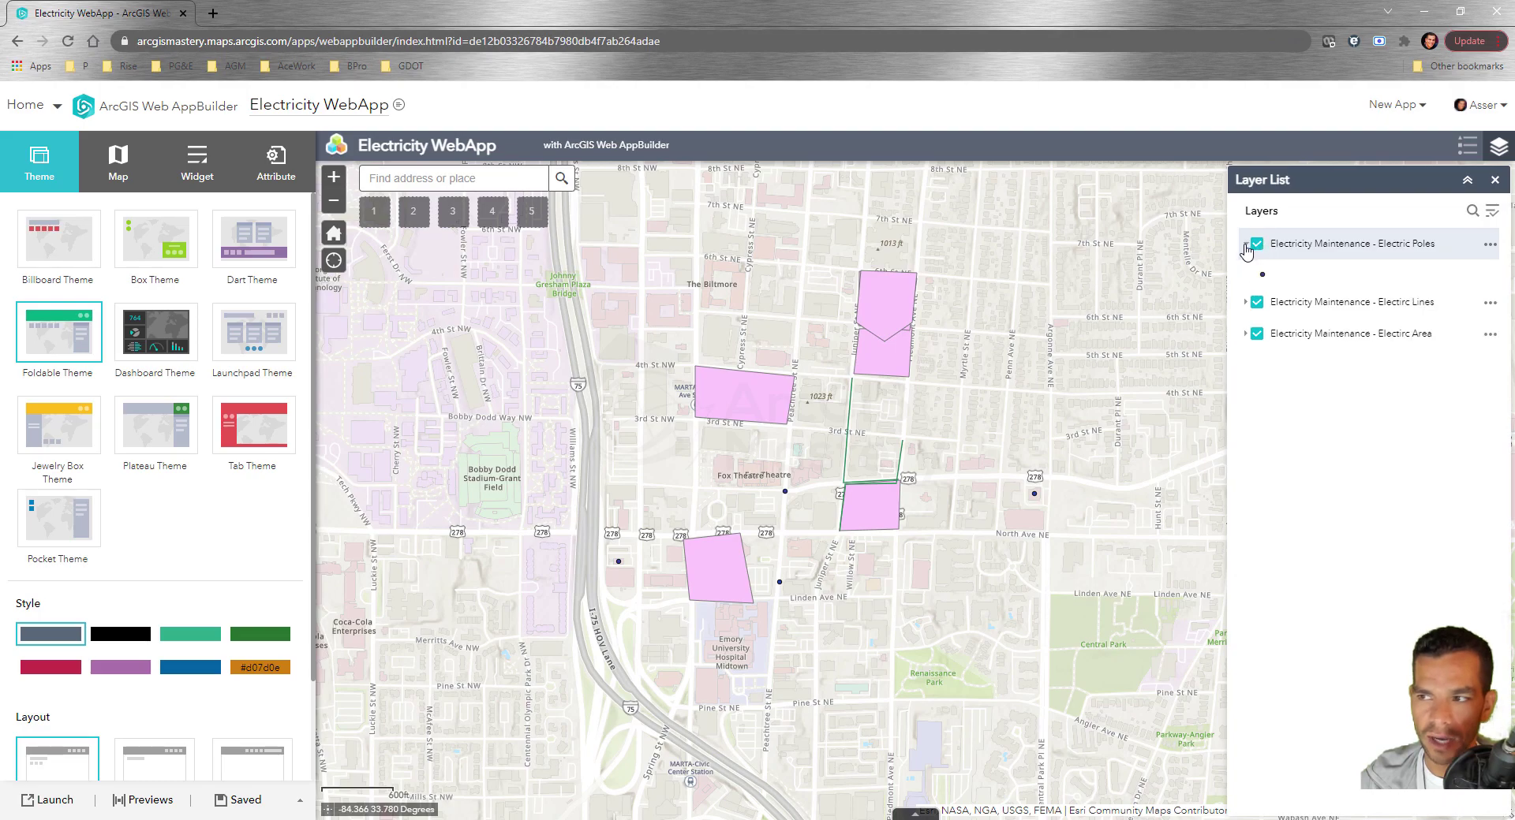
left_click(1494, 179)
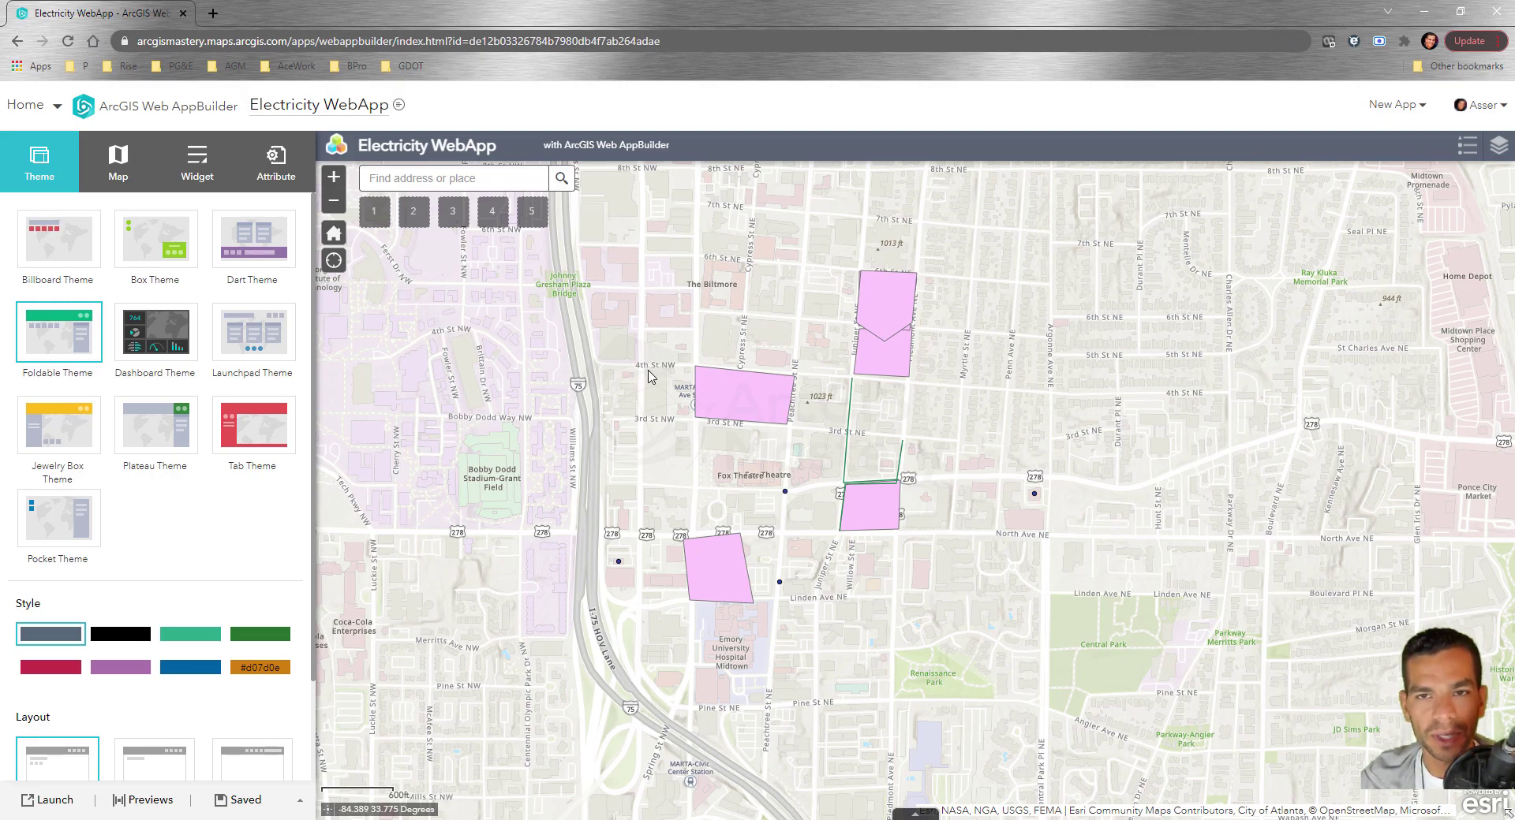
left_click(334, 183)
left_click(334, 233)
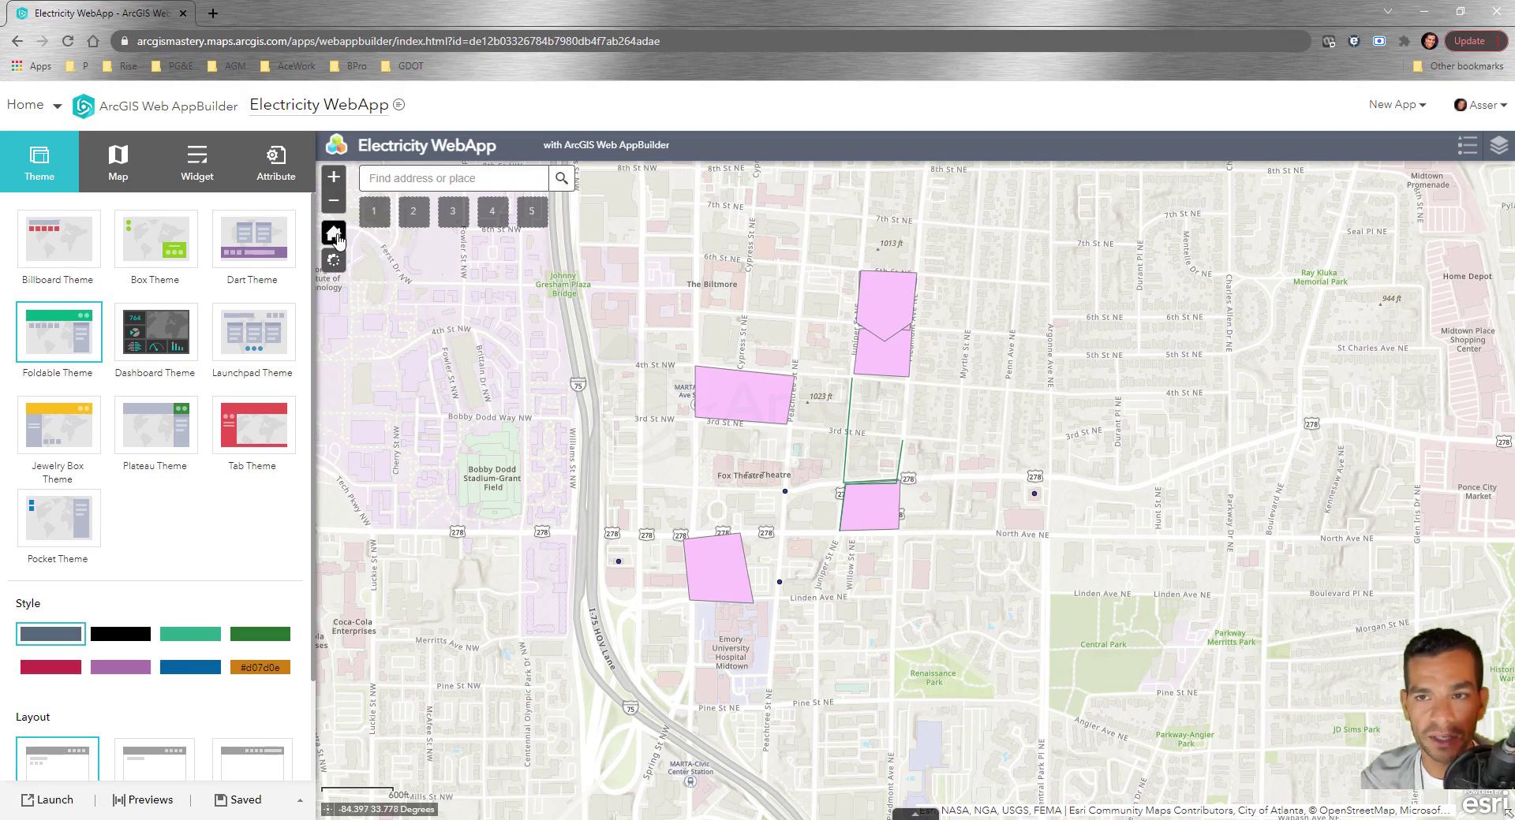
left_click(338, 258)
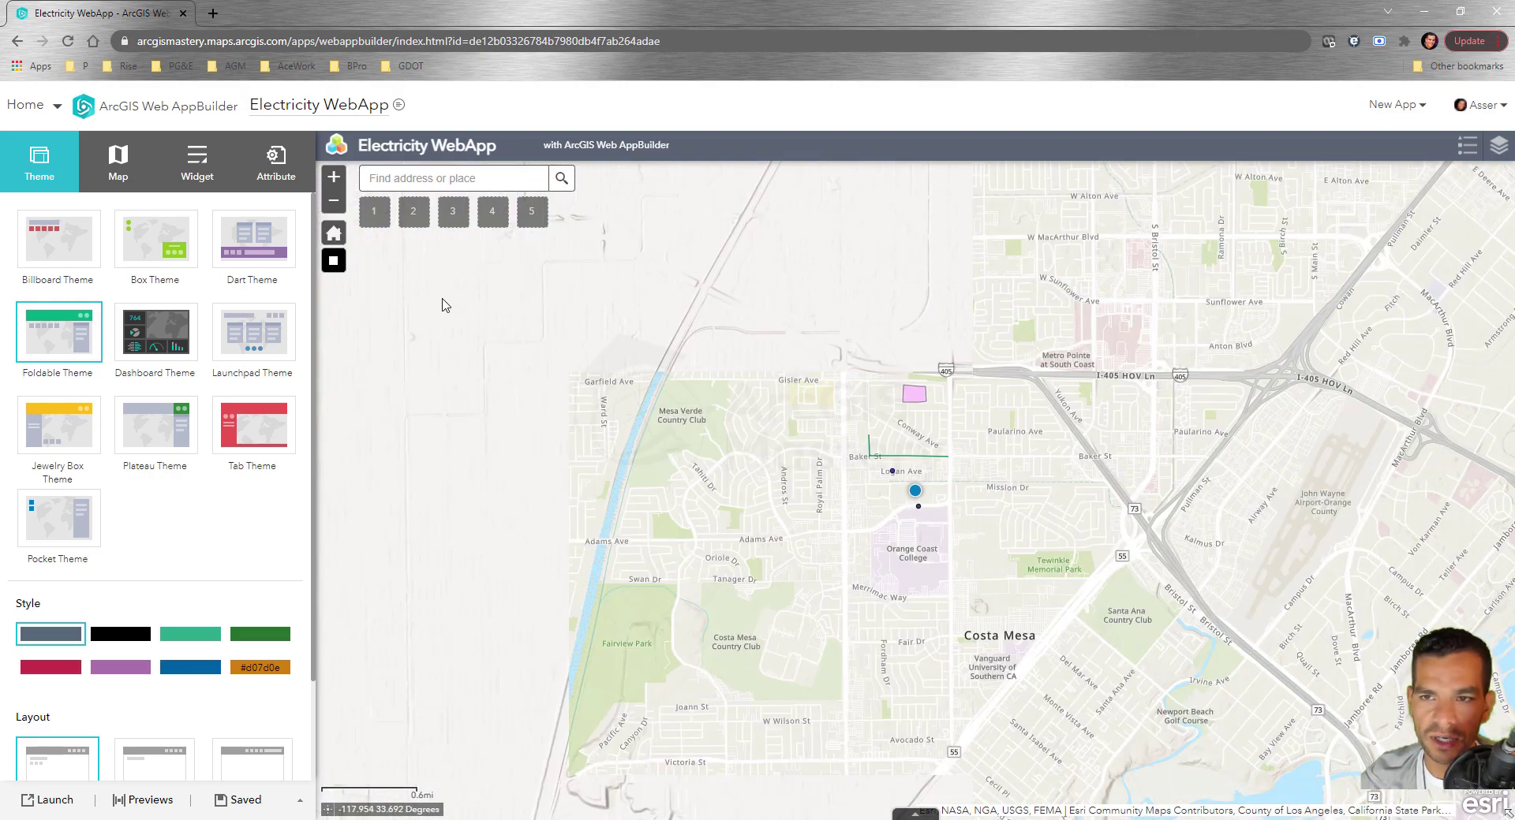
left_click(334, 235)
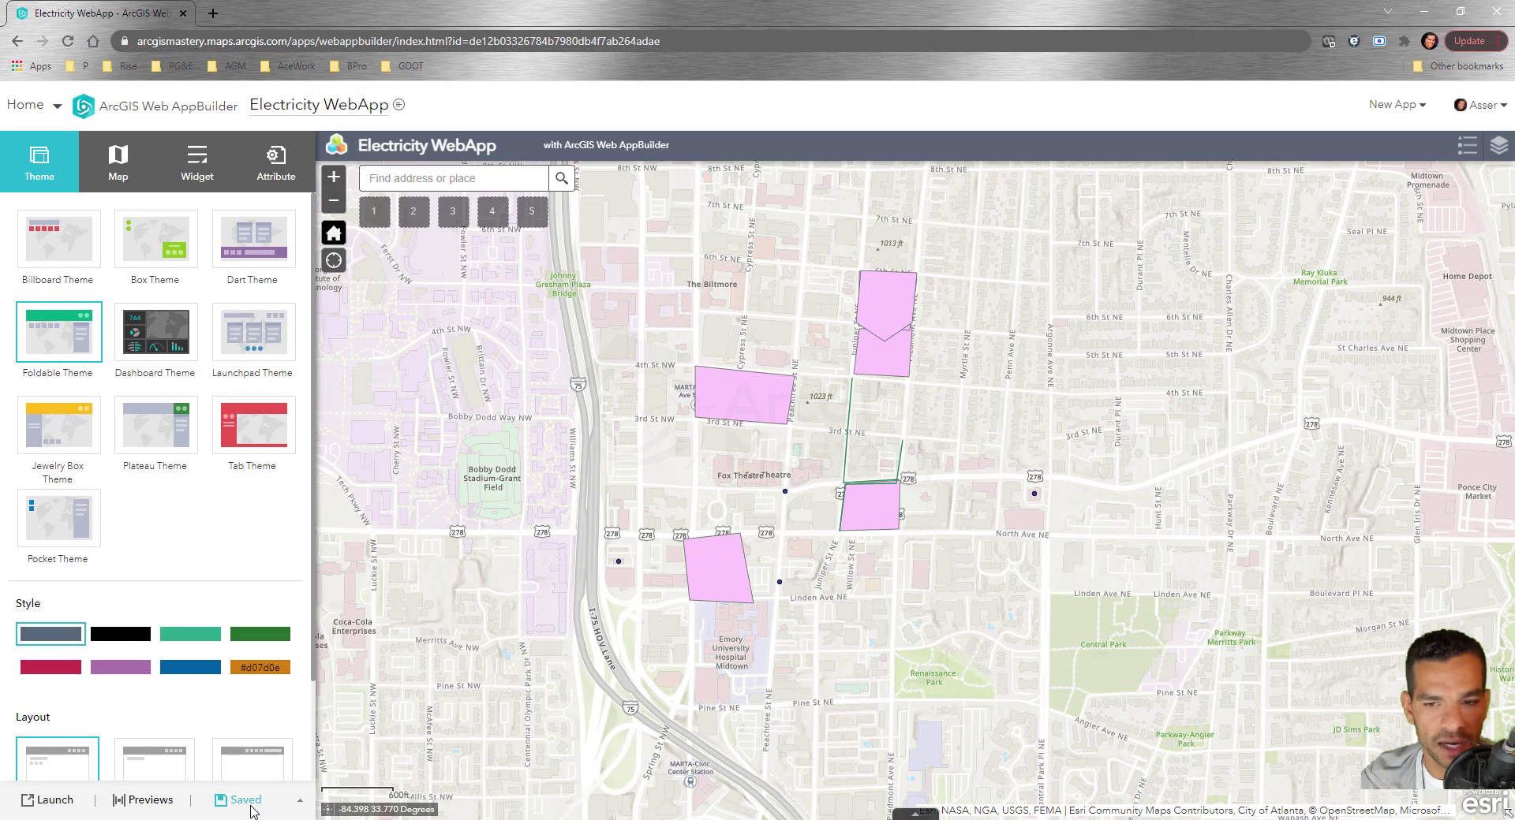
- Launch Electricity WebApp in a new tab, compare it with the builder, then return to Web AppBuilder
left_click(57, 804)
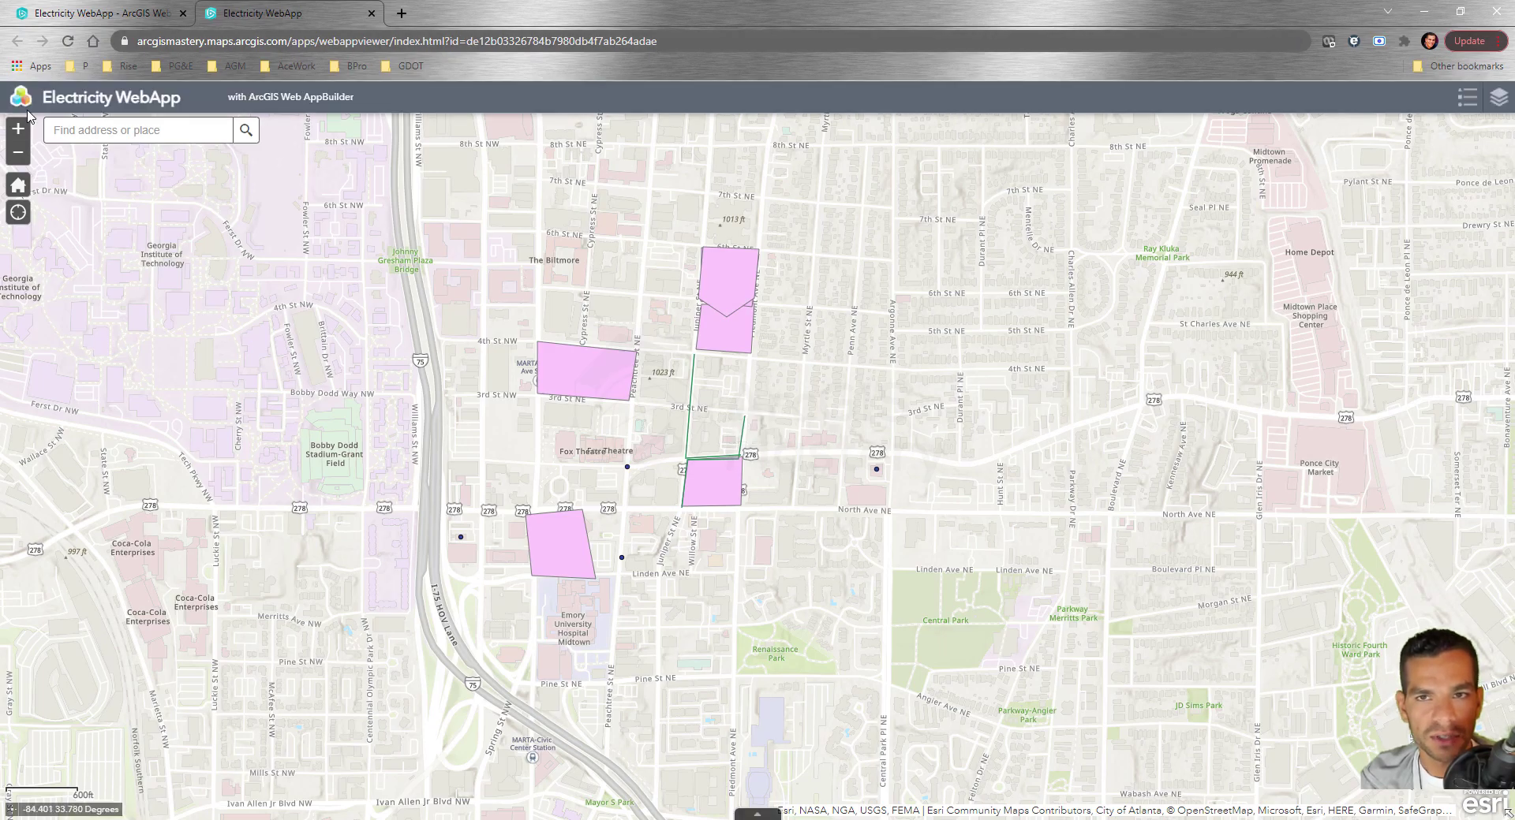
left_click(111, 12)
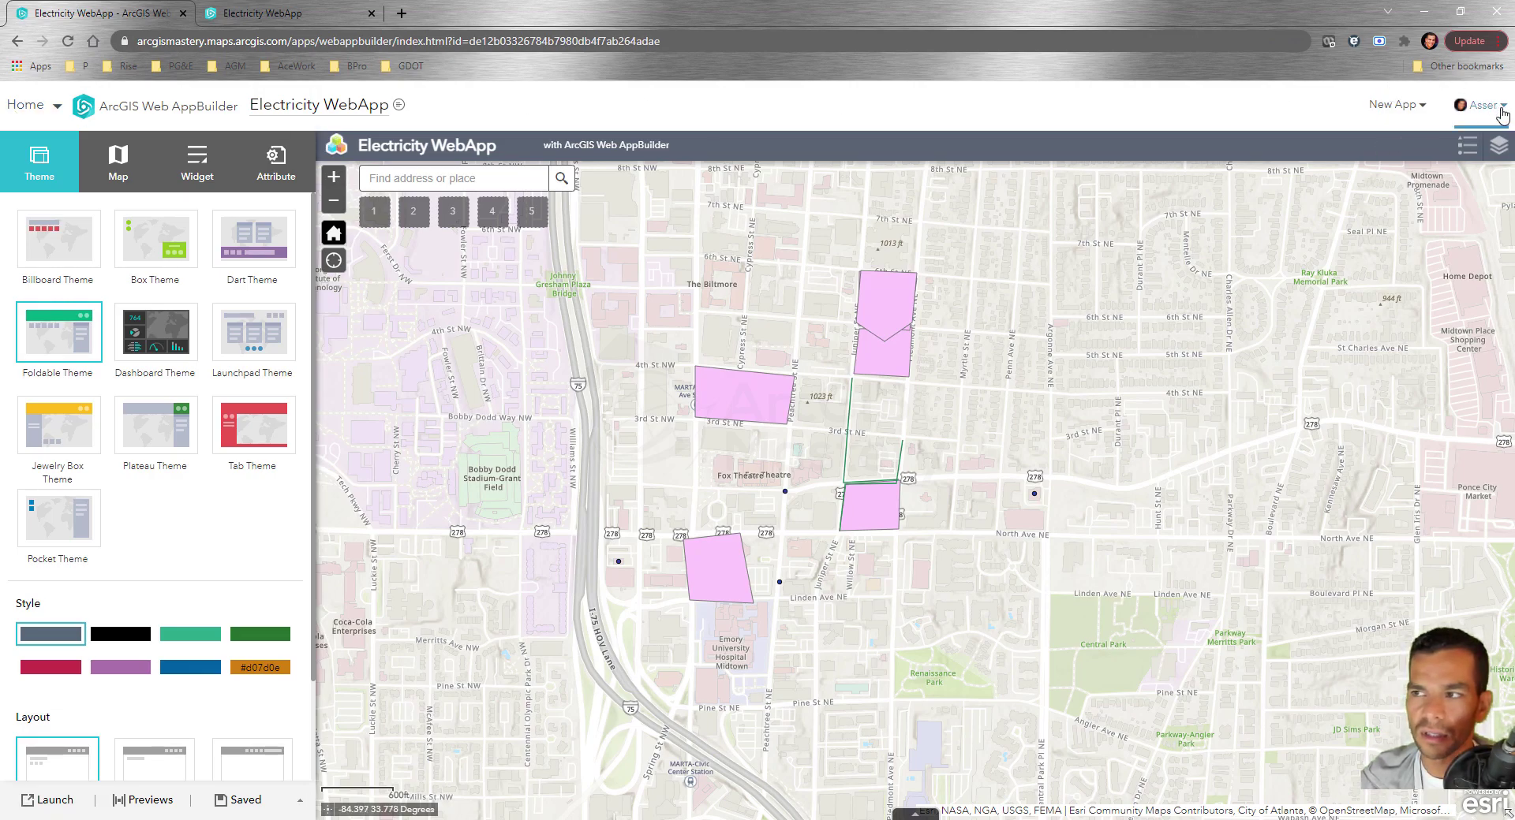
left_click(277, 18)
left_click(123, 18)
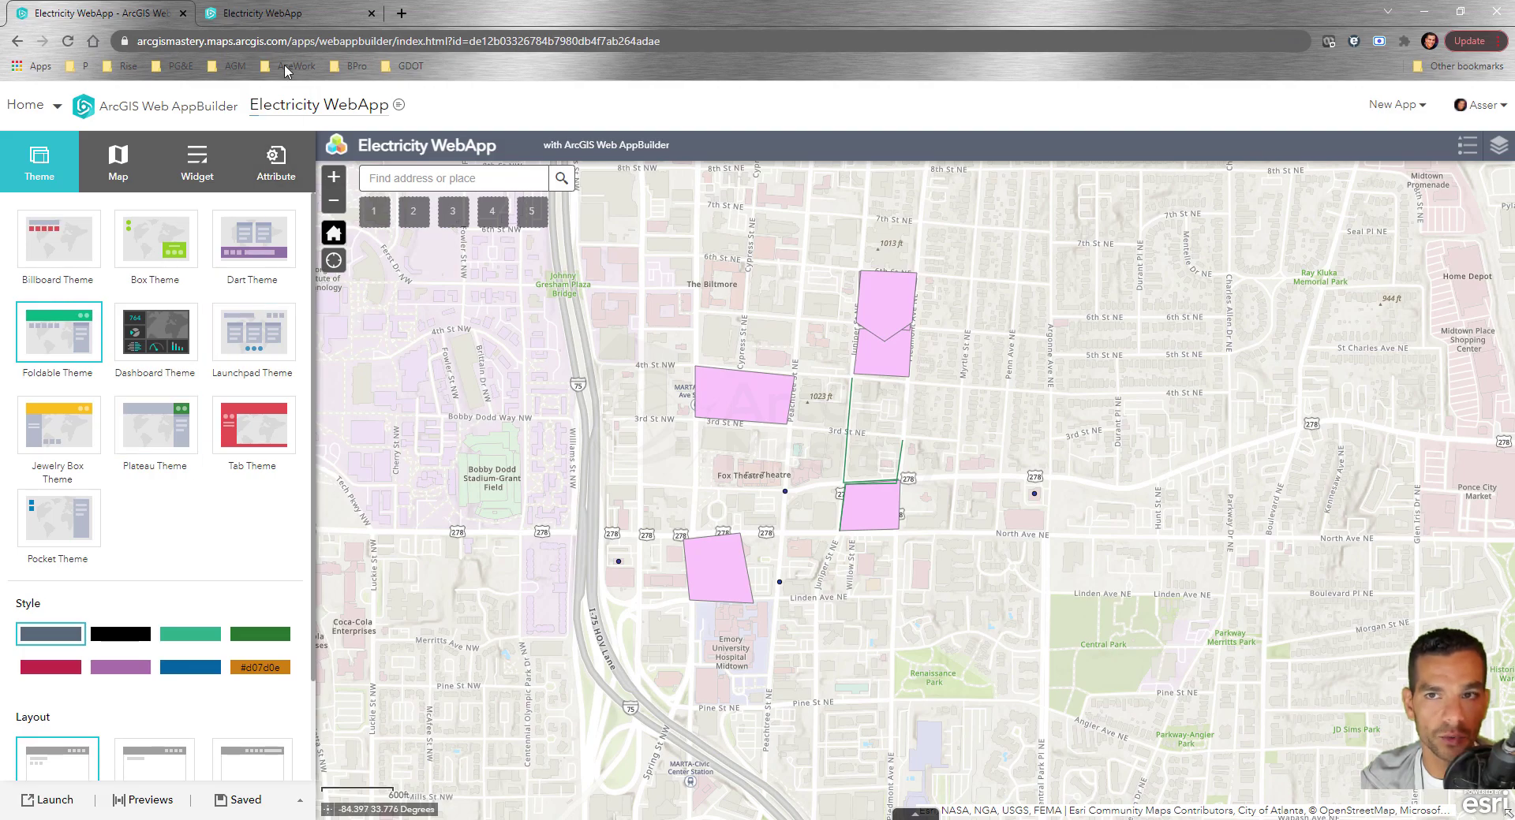
left_click(276, 17)
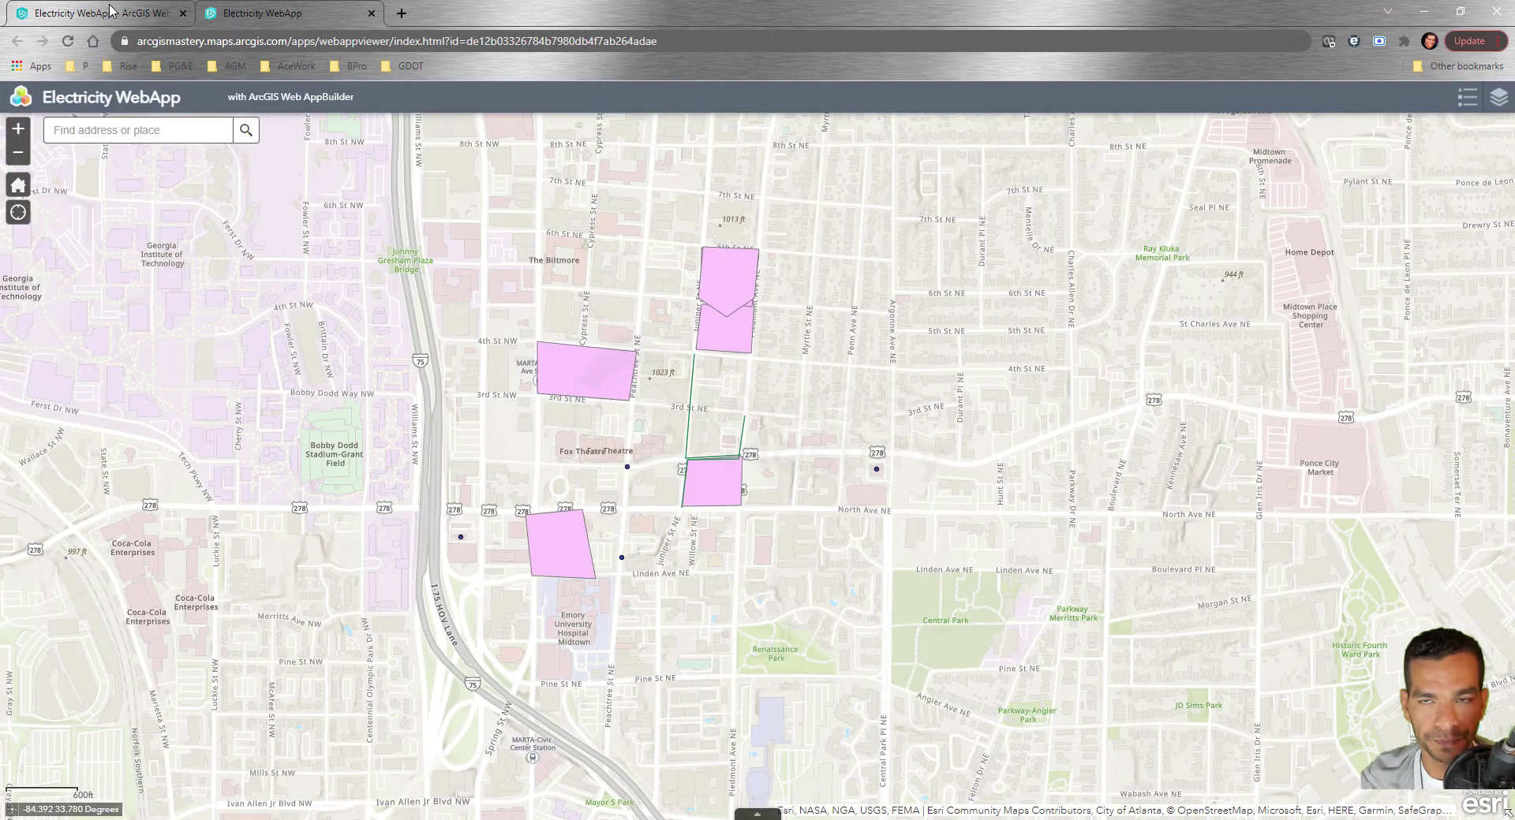
left_click(111, 15)
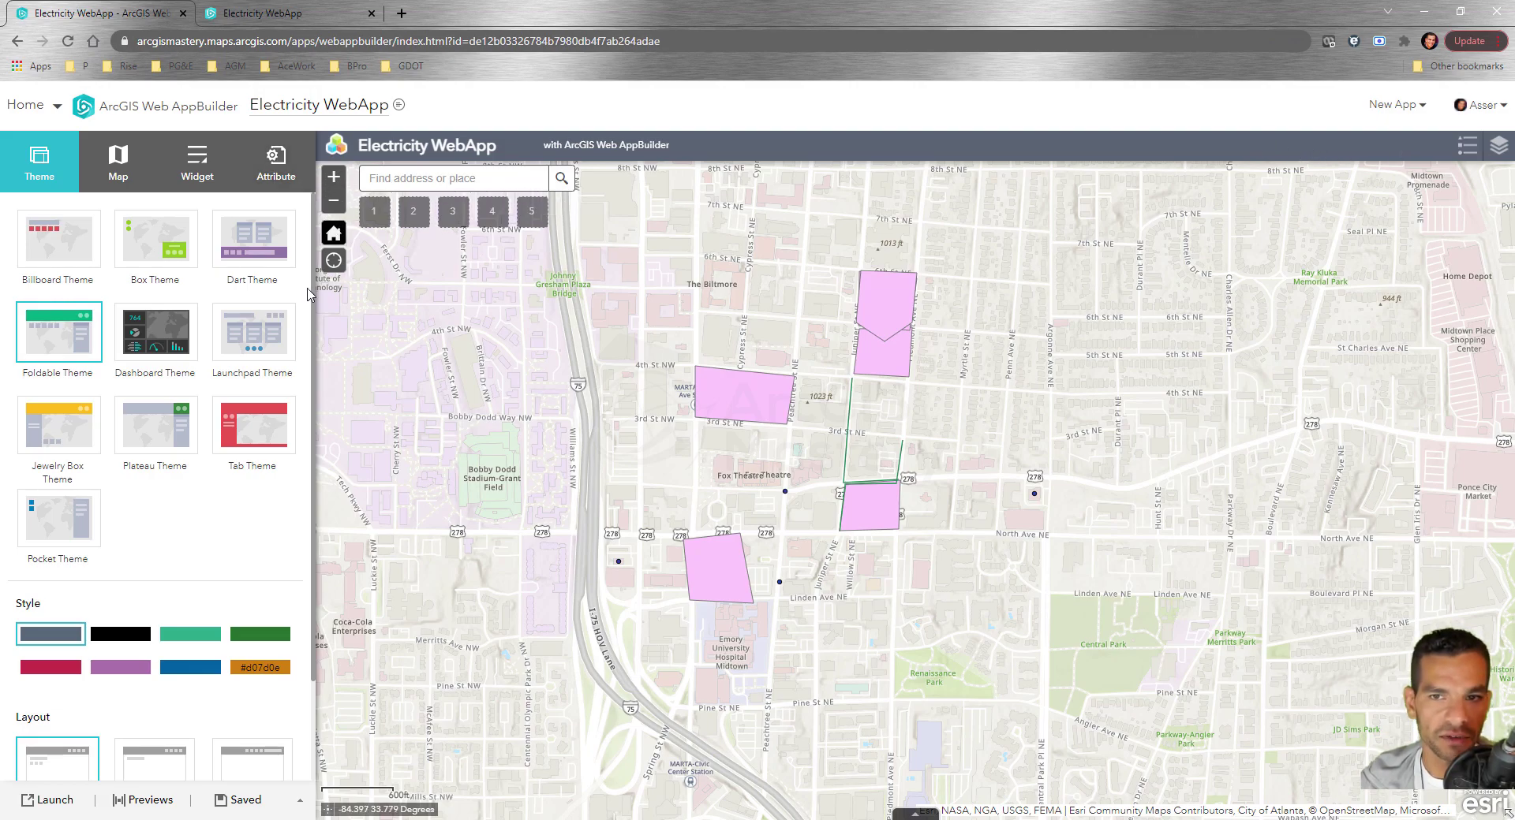
left_click(55, 249)
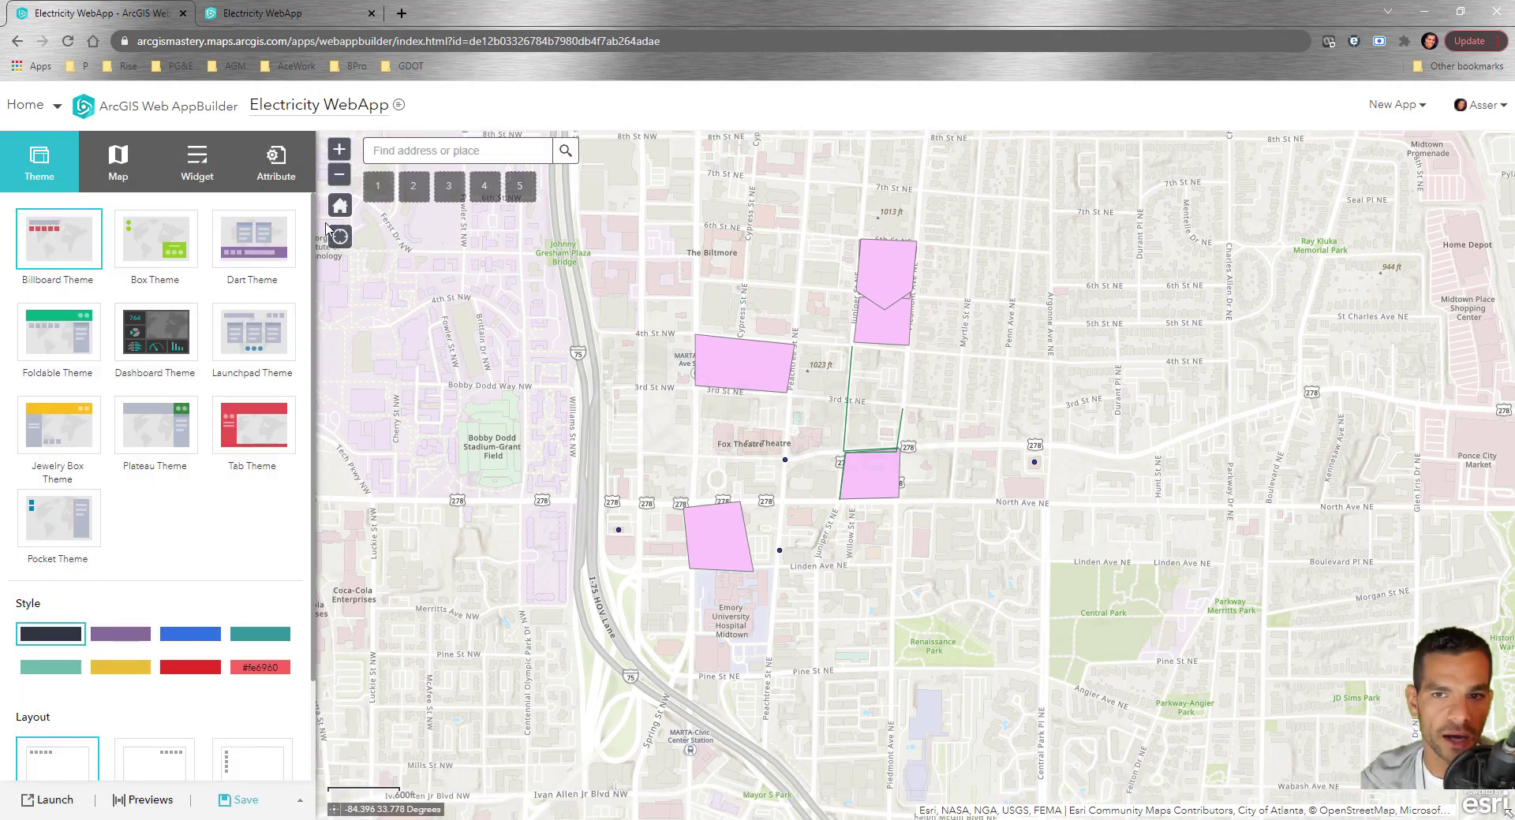
left_click(147, 257)
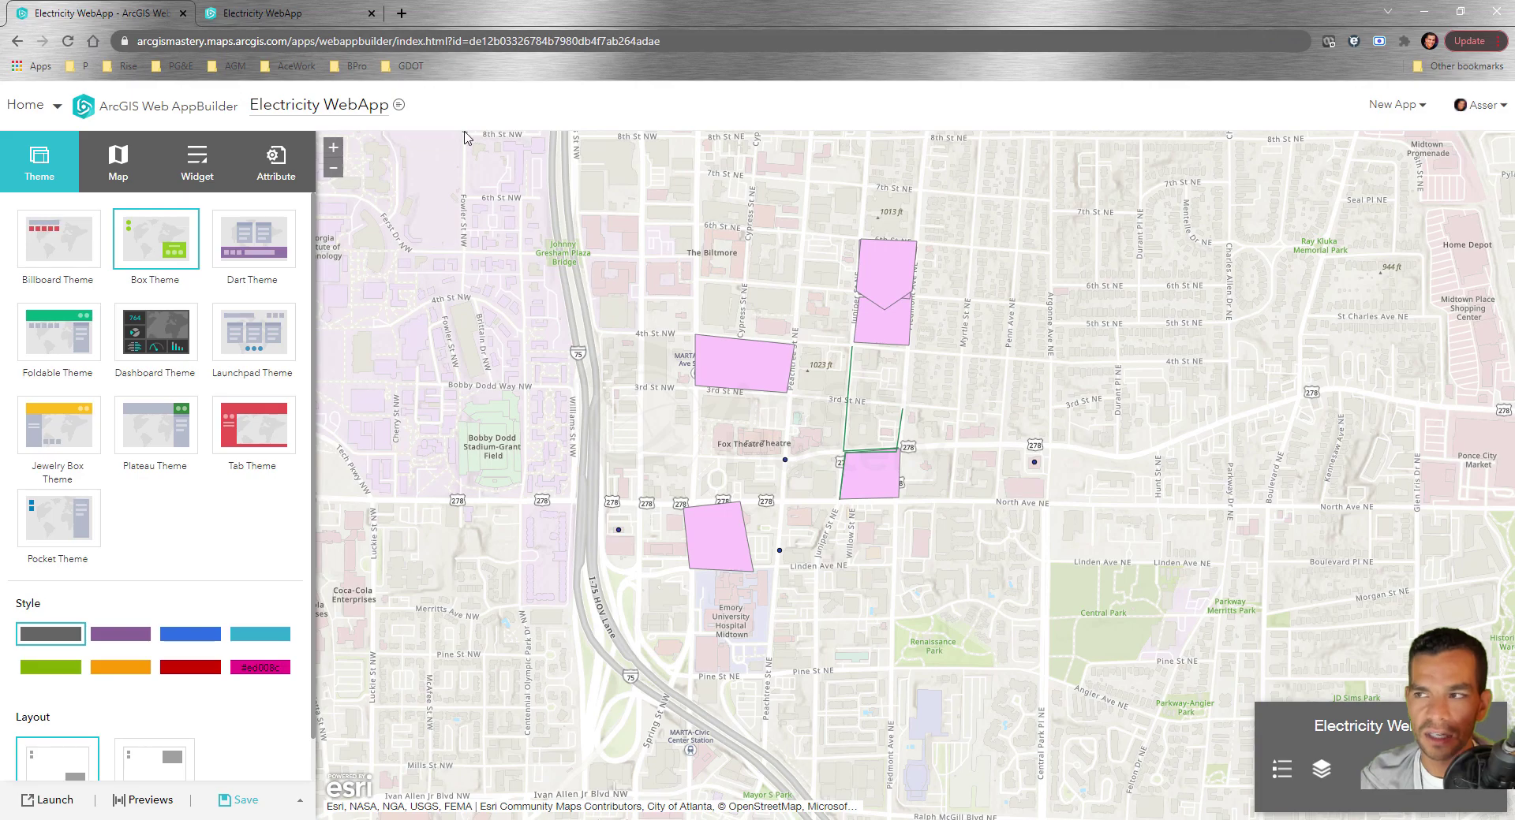
left_click(254, 233)
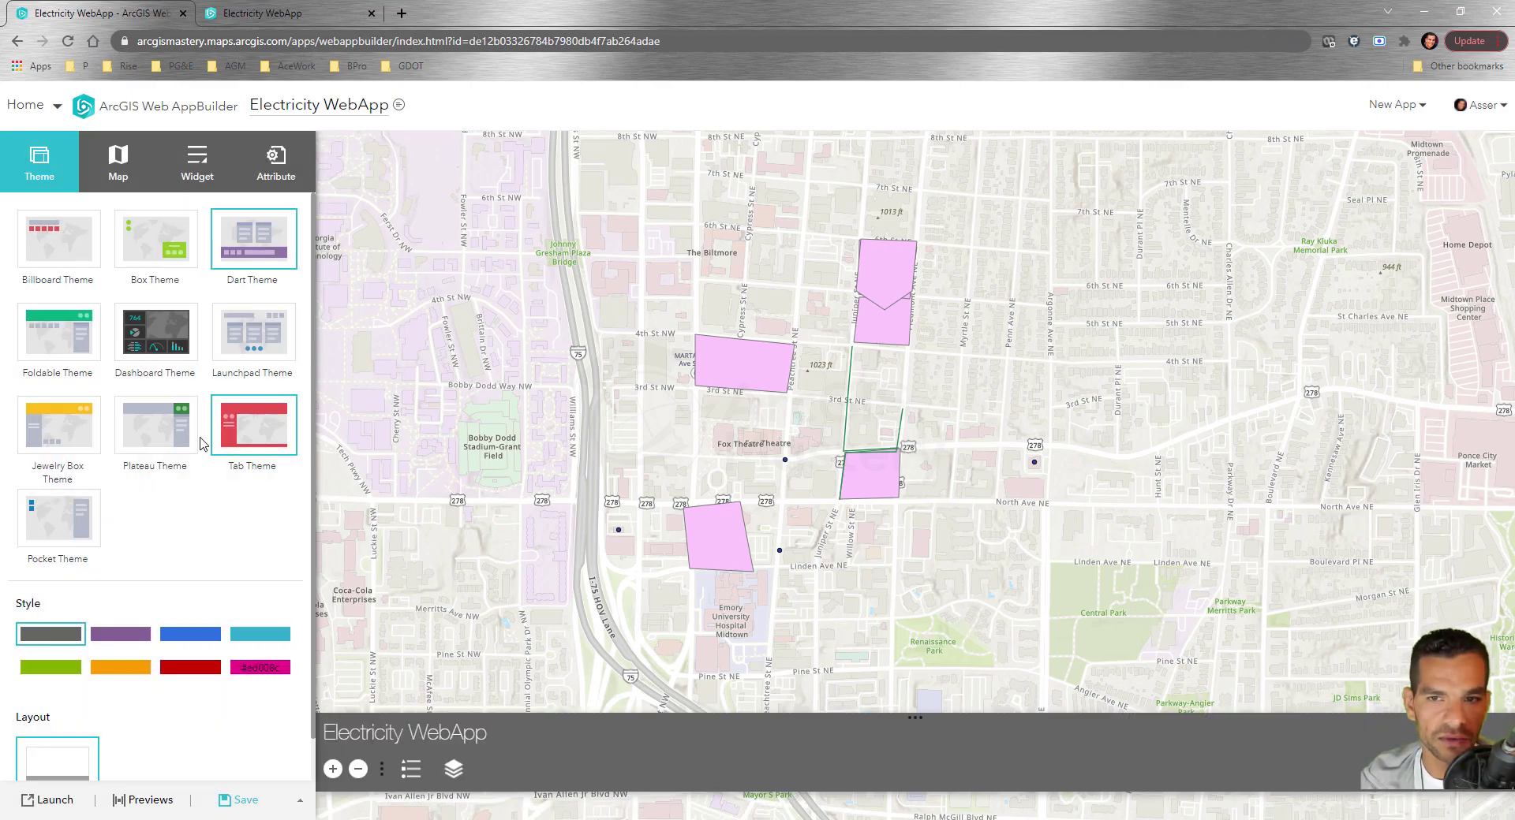
left_click(163, 346)
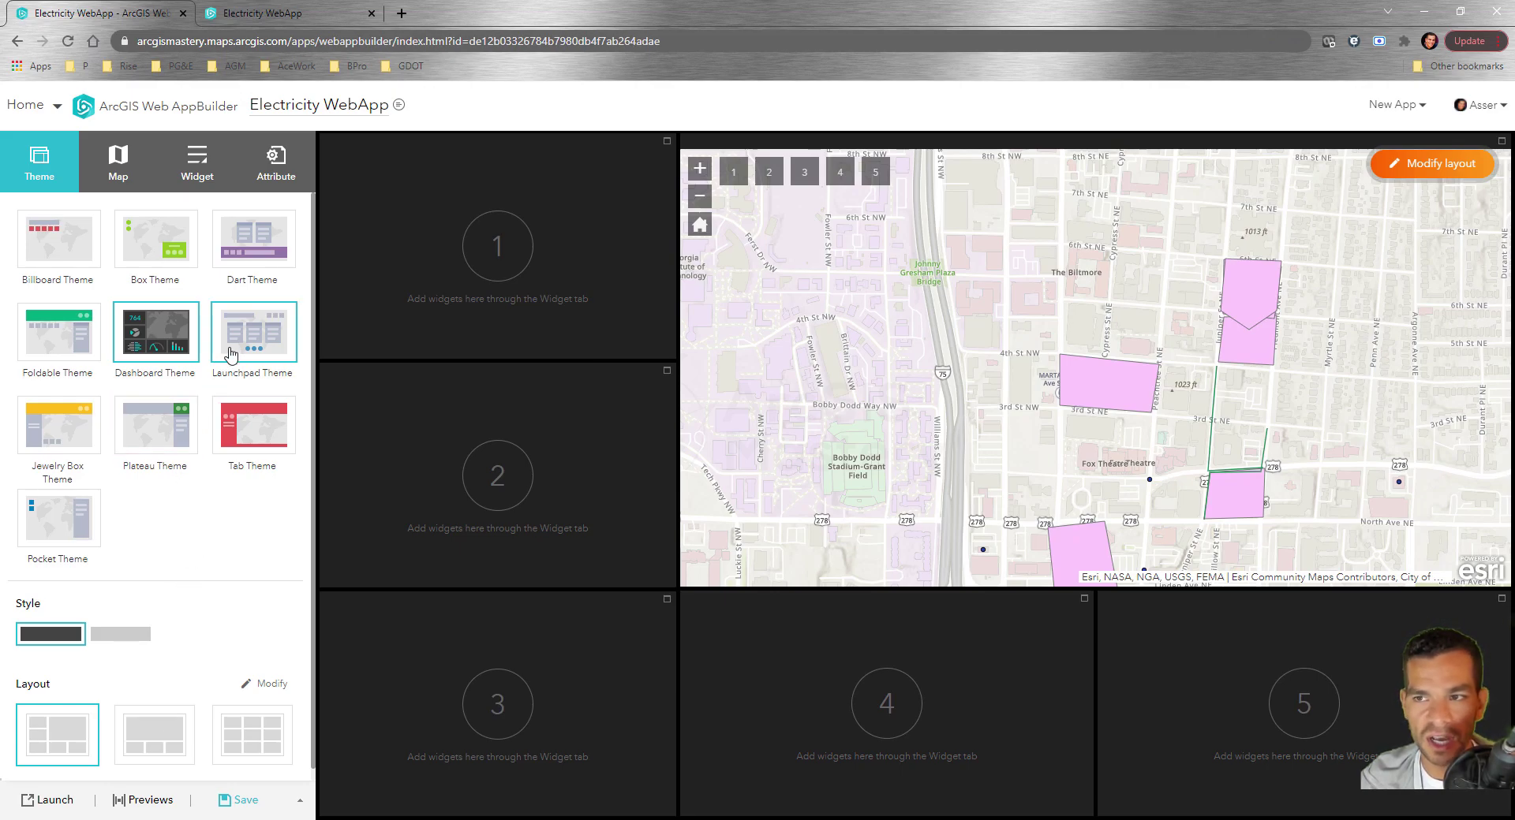
left_click(67, 352)
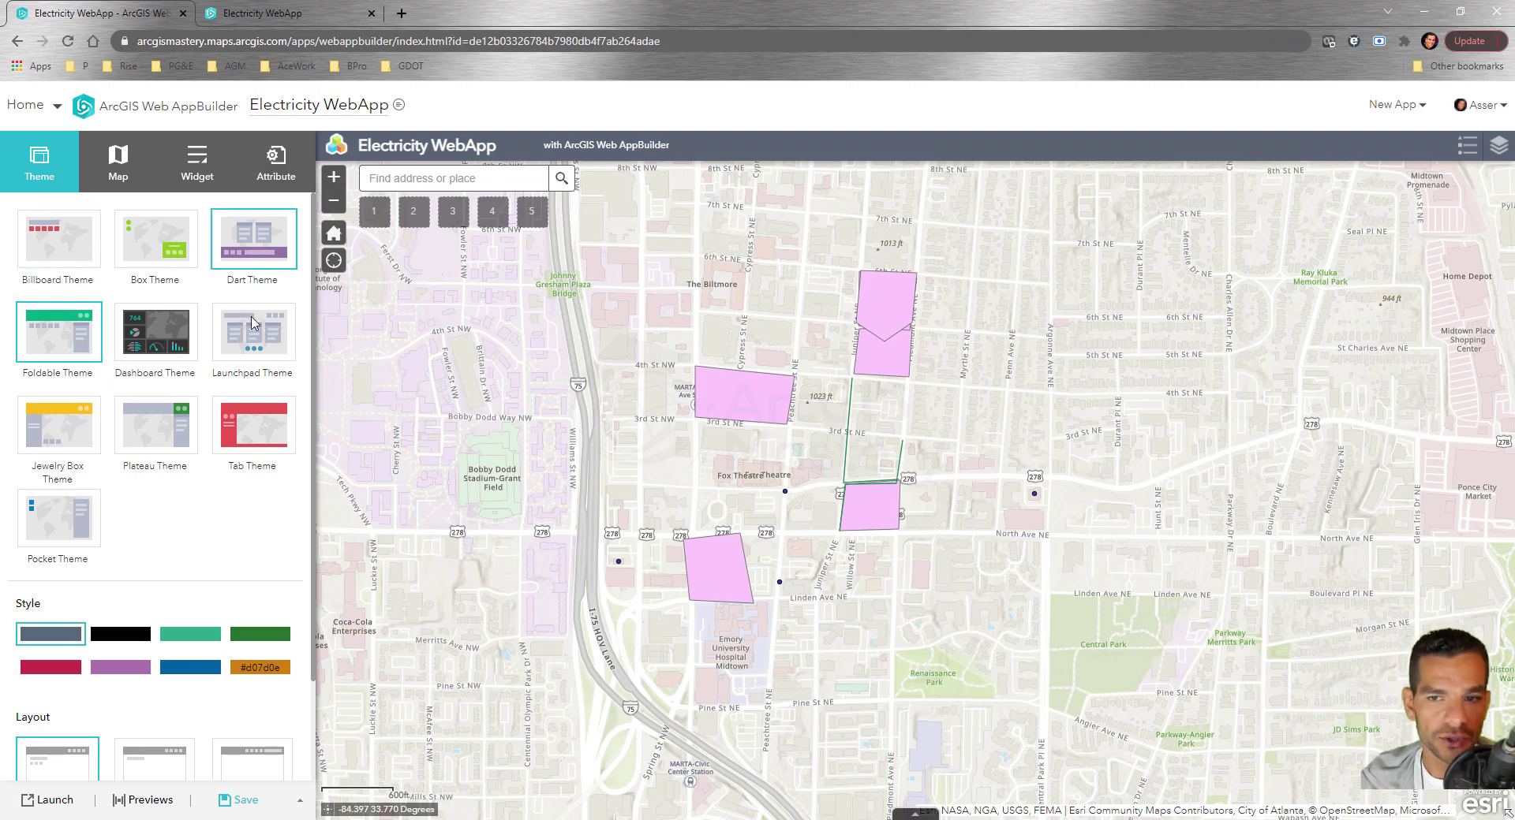
- Try green, blue, orange and custom style colours, then settle on the dark grey swatch
scroll(193, 517, "down", 2)
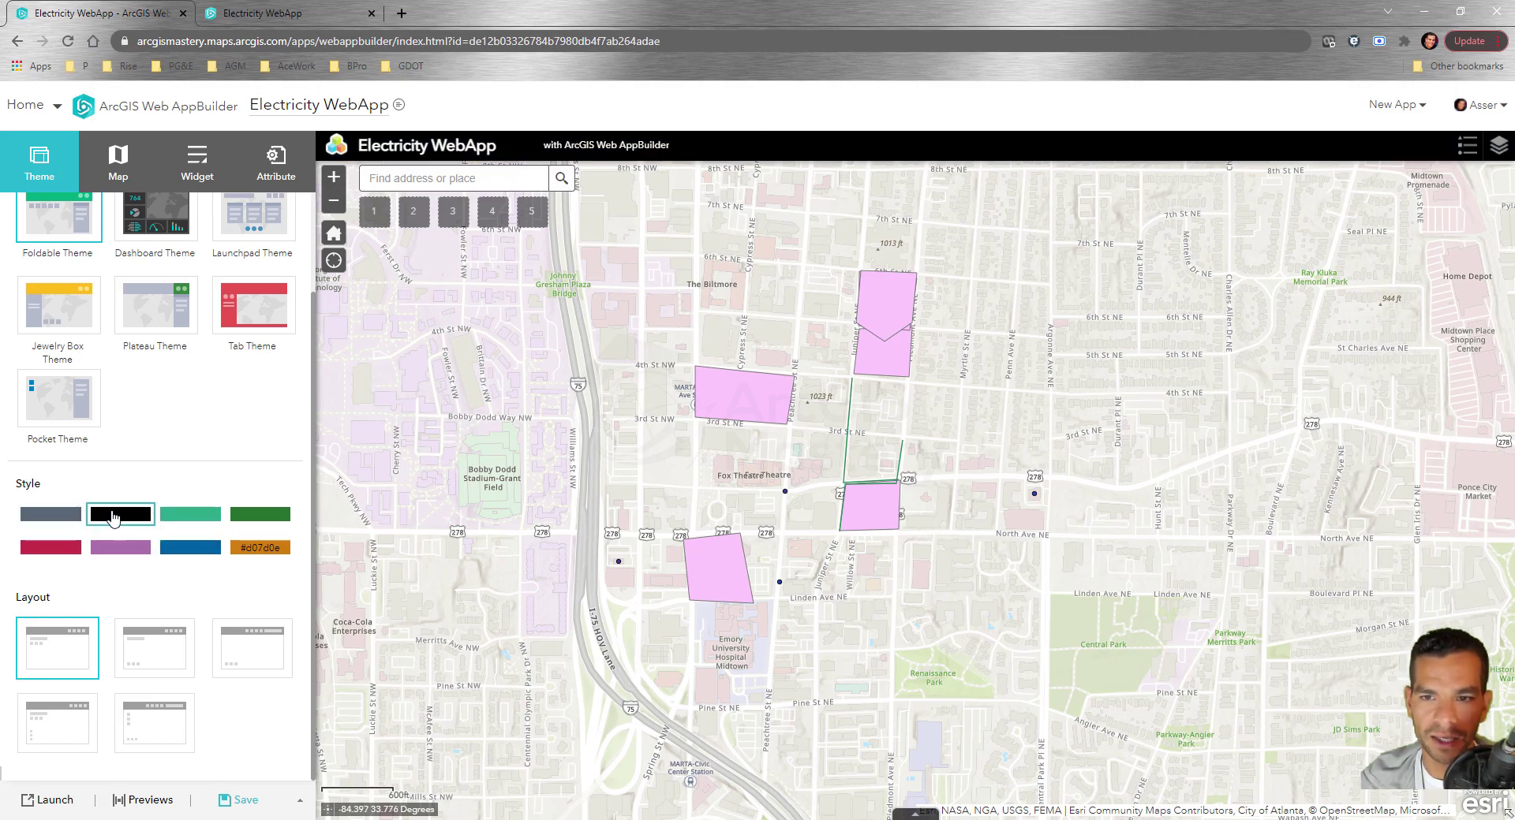
left_click(257, 521)
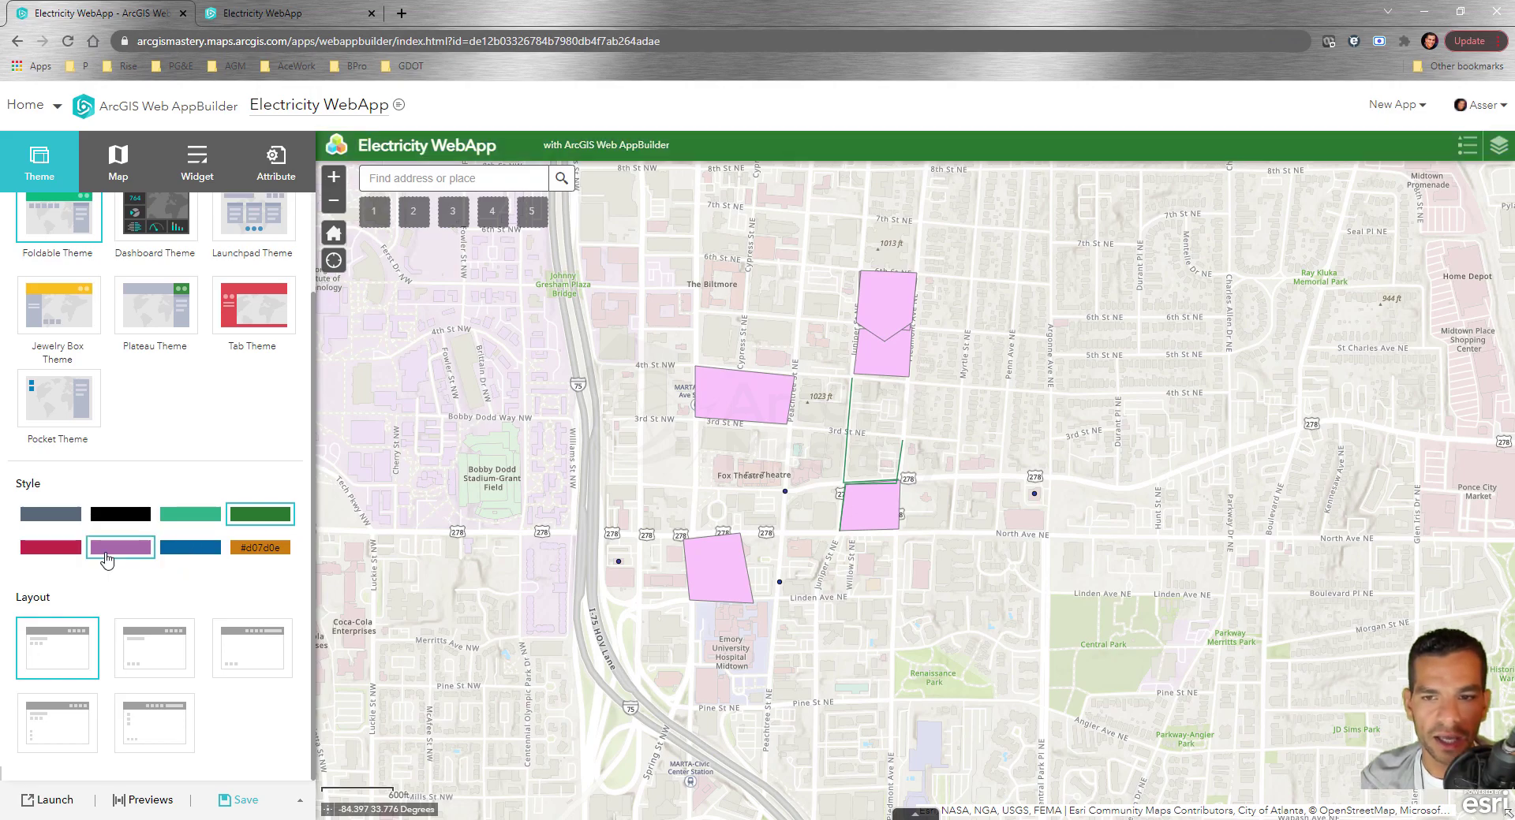
left_click(203, 556)
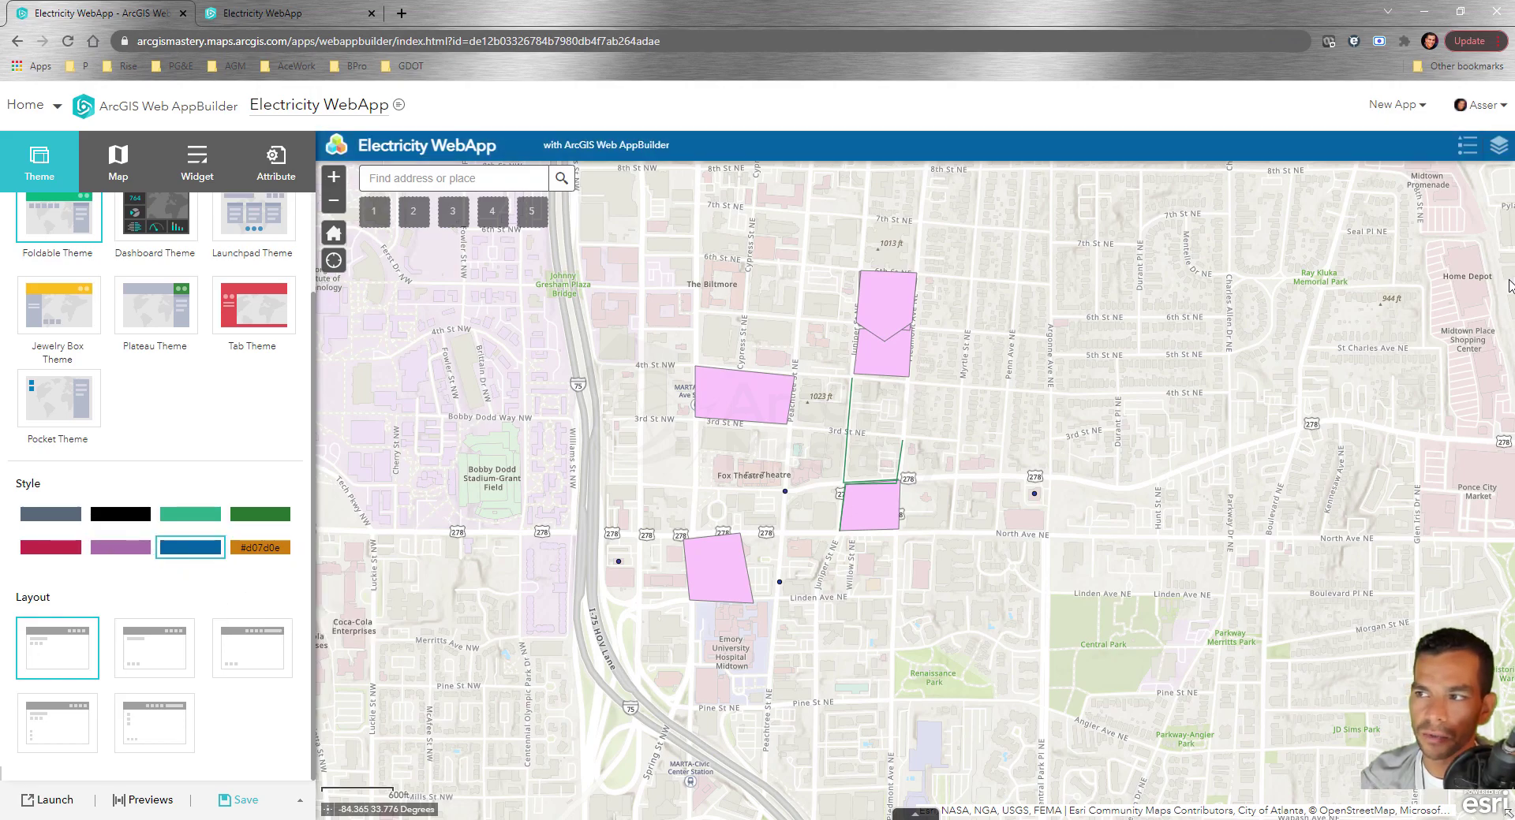
left_click(1498, 145)
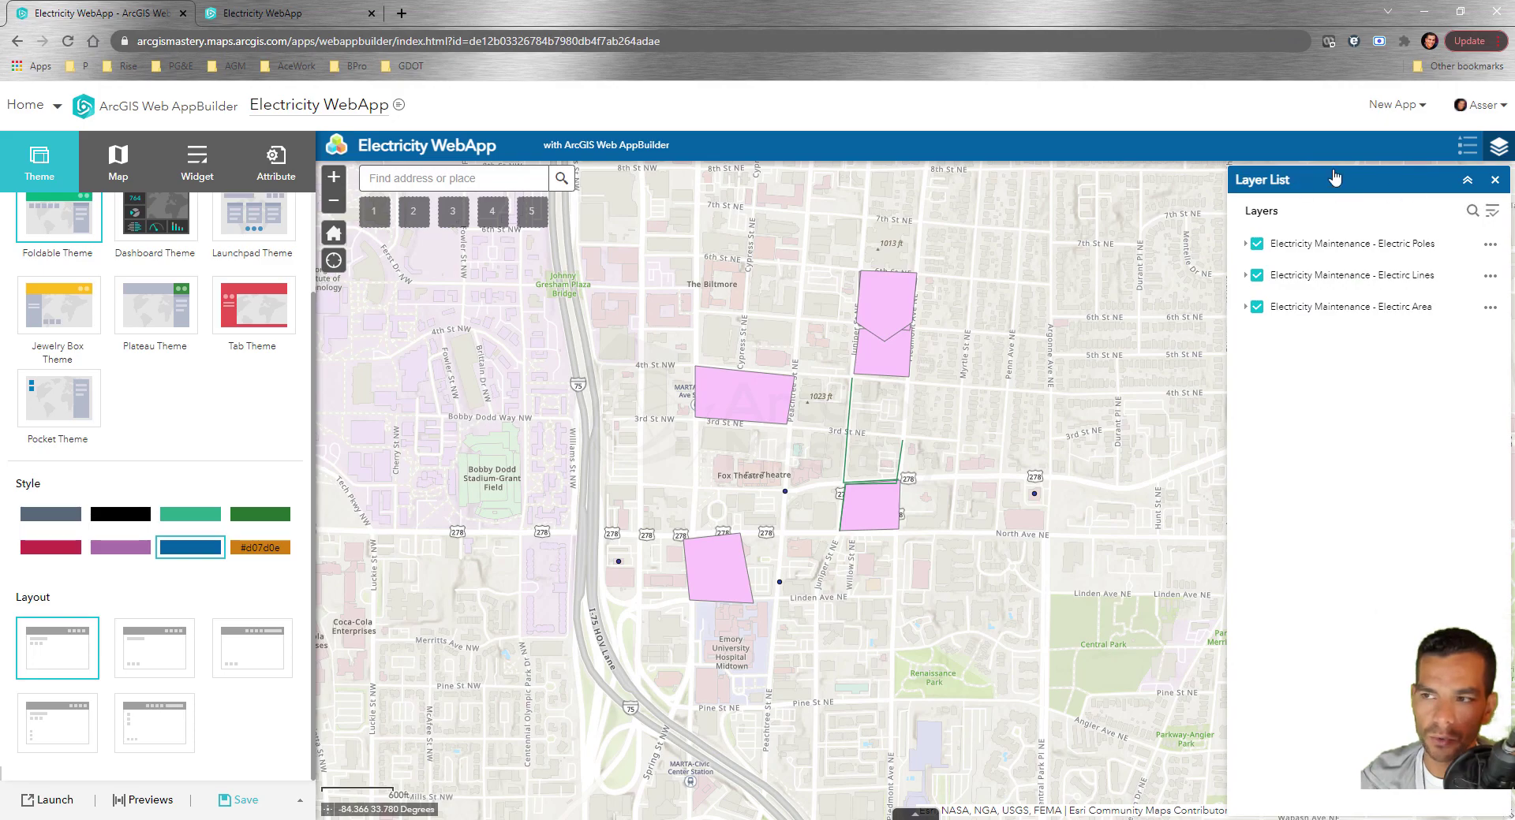
left_click(251, 519)
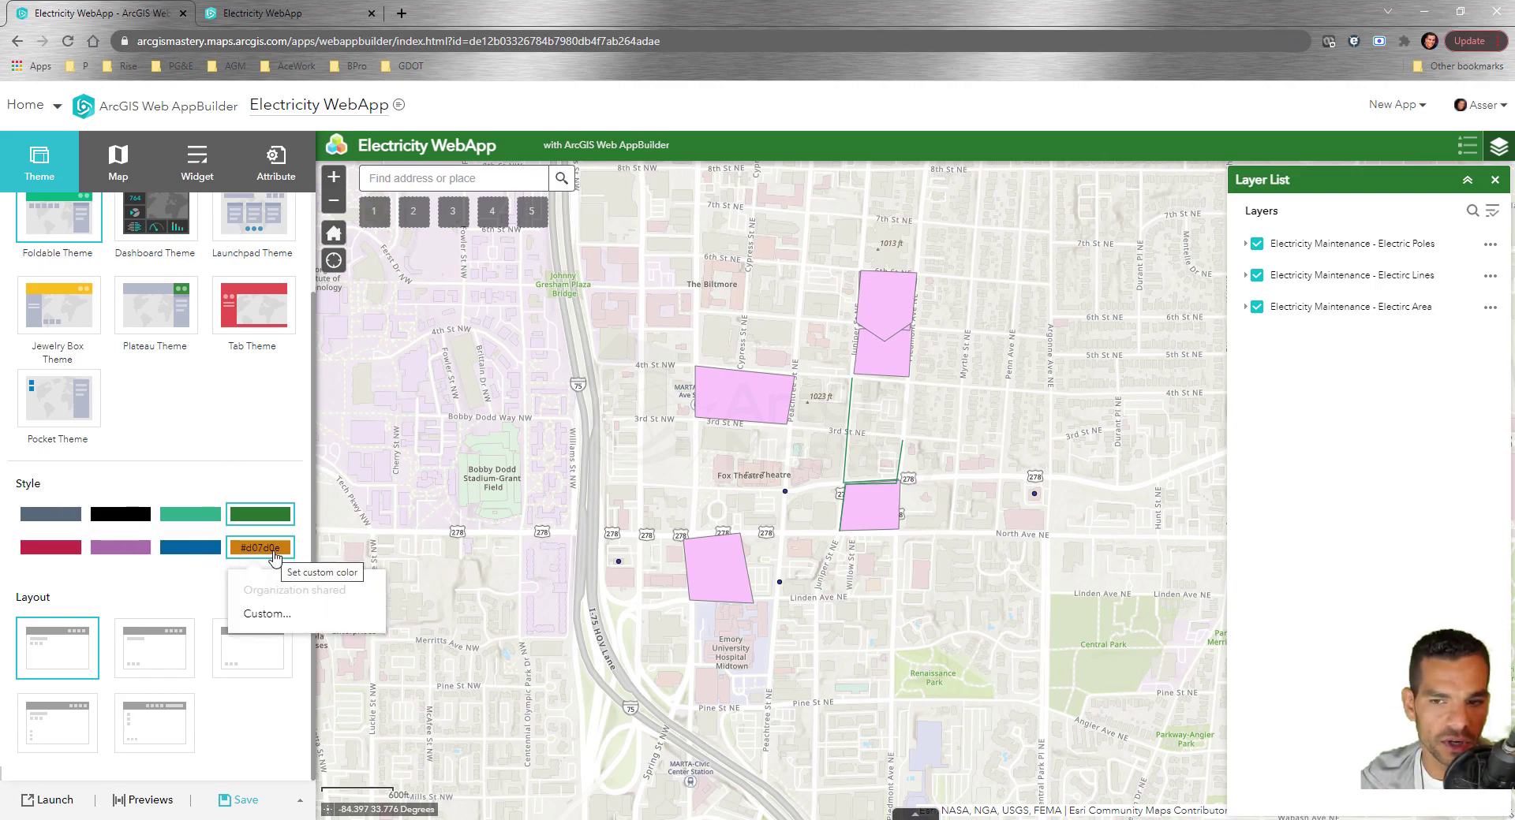
left_click(270, 552)
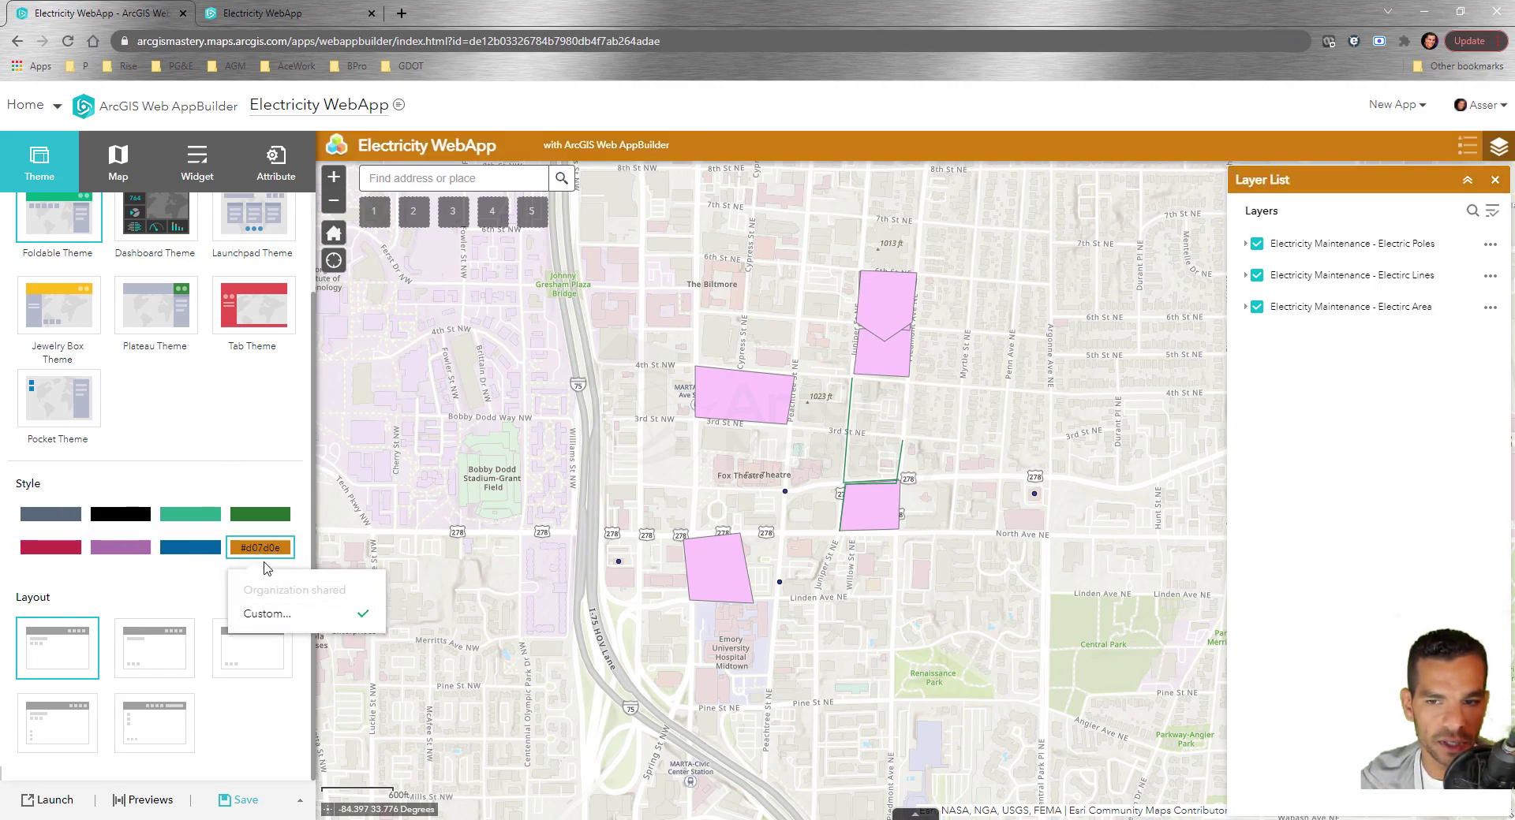
left_click(268, 617)
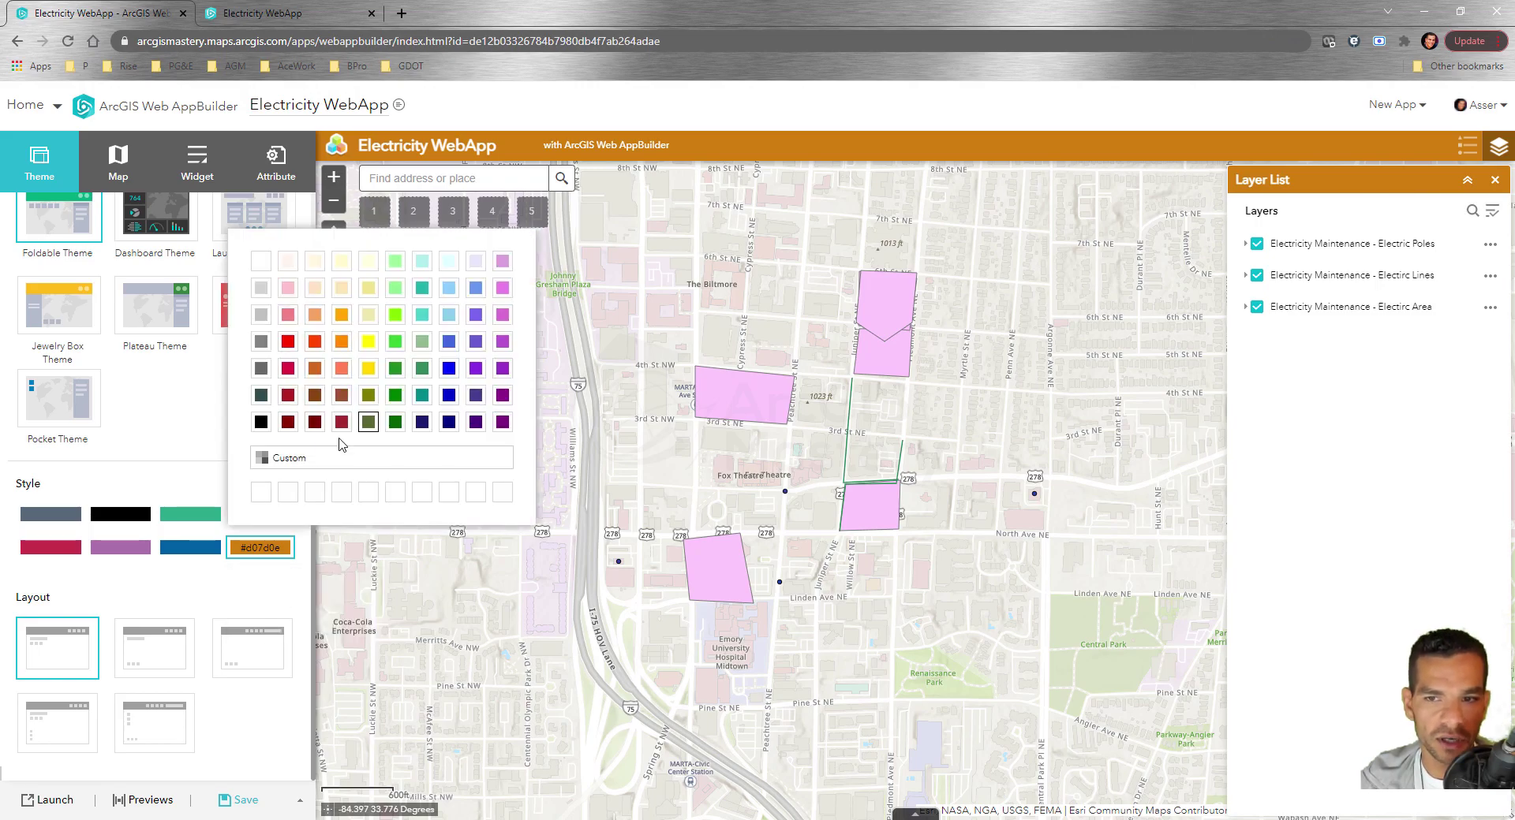
left_click(306, 459)
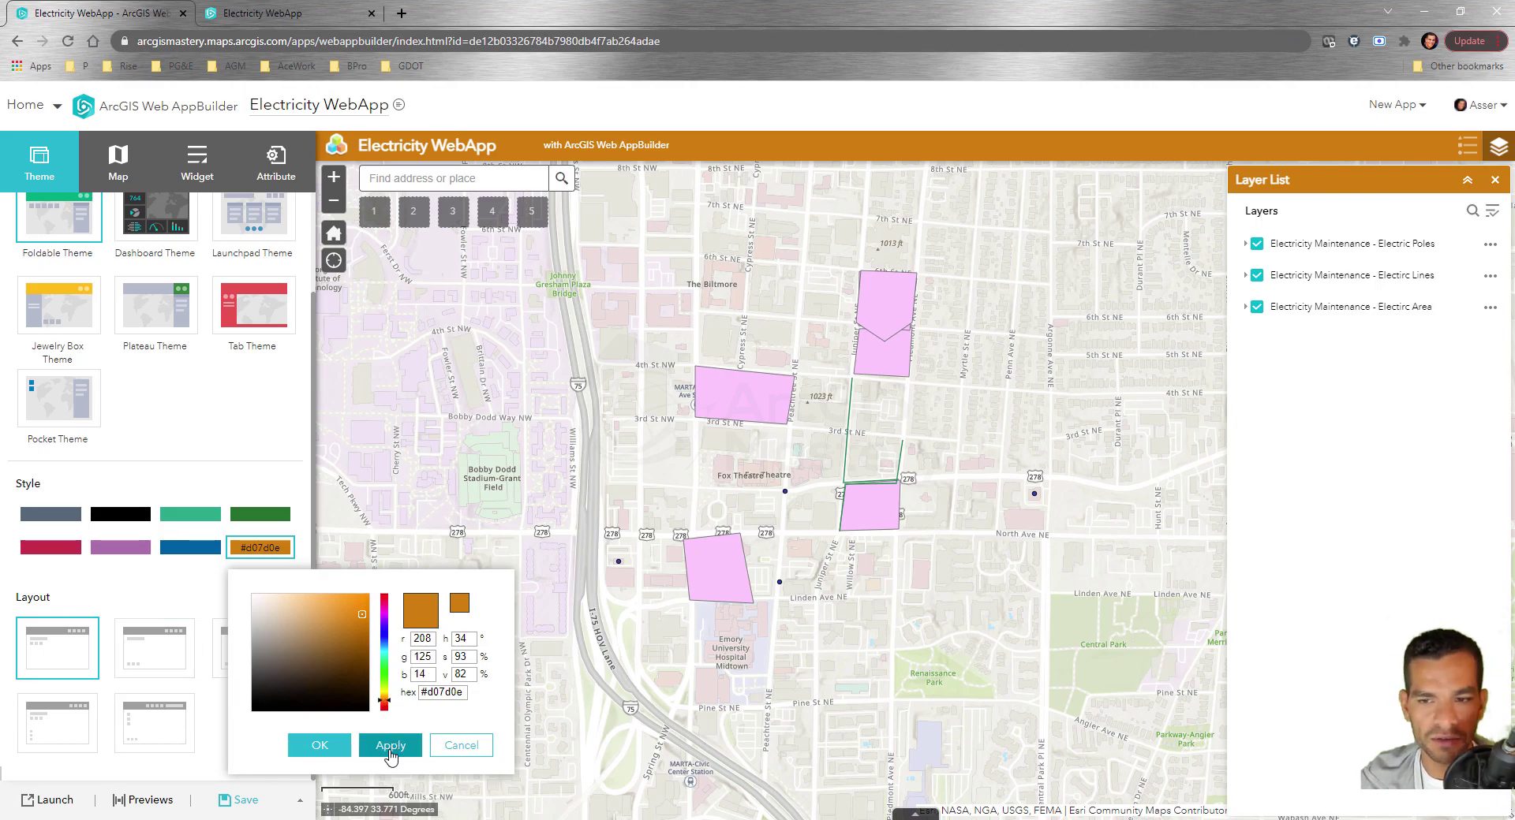
left_click(462, 756)
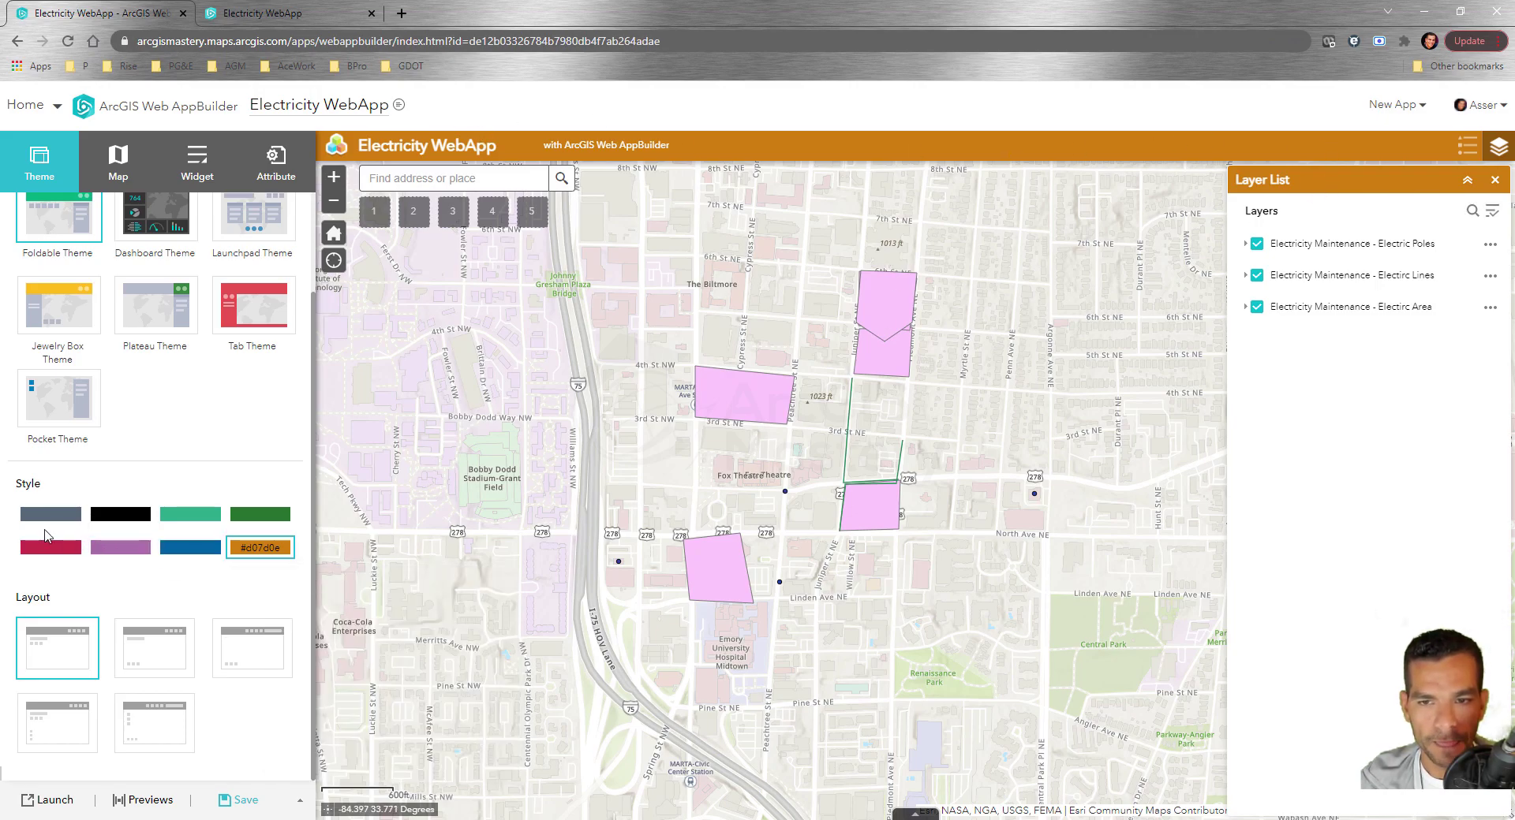
left_click(44, 517)
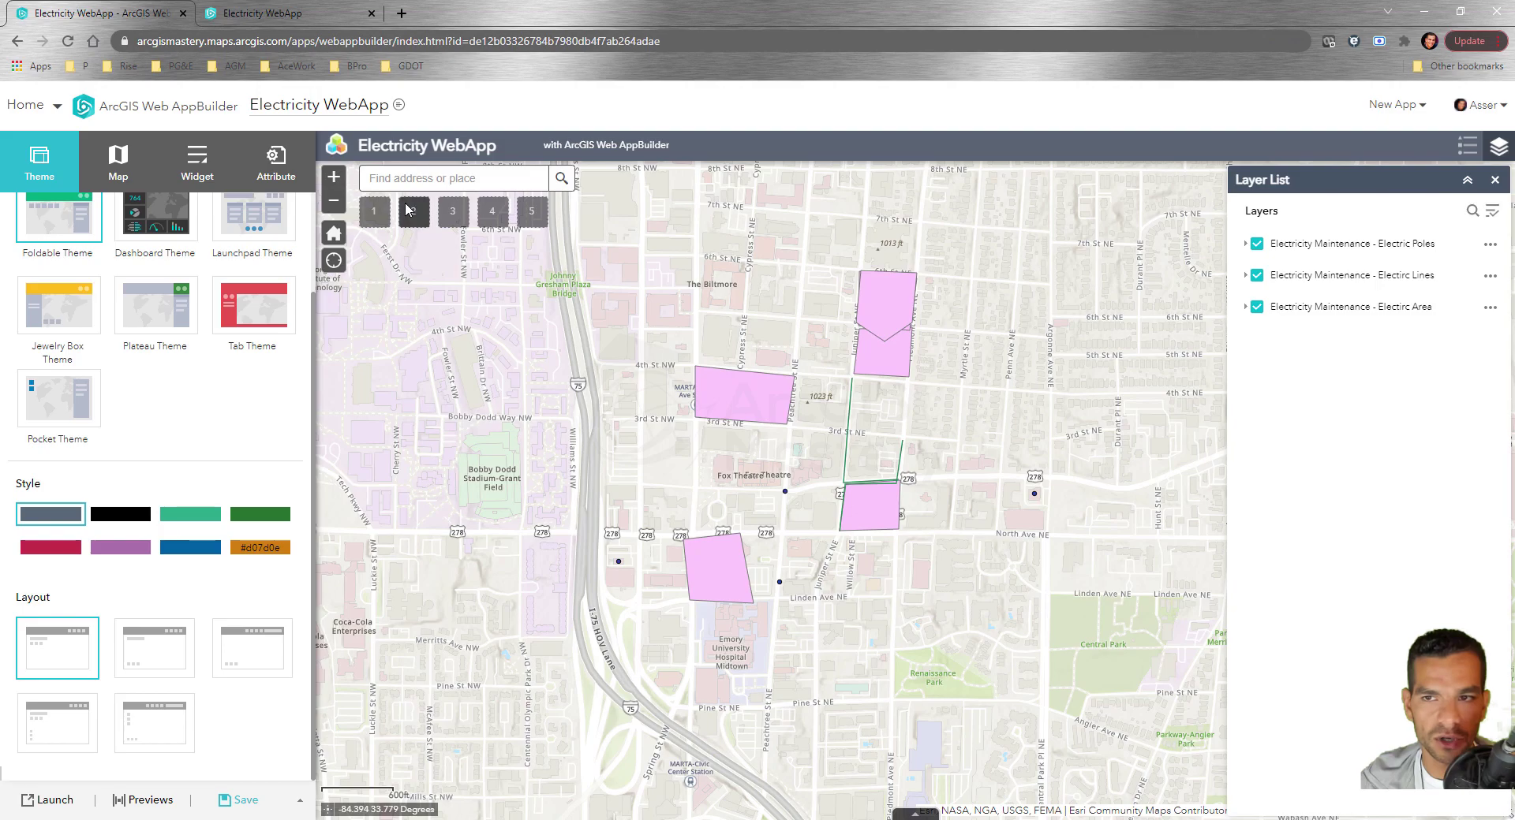
- Close the Layer List, preview layouts two through five, then keep the first layout
left_click(1495, 180)
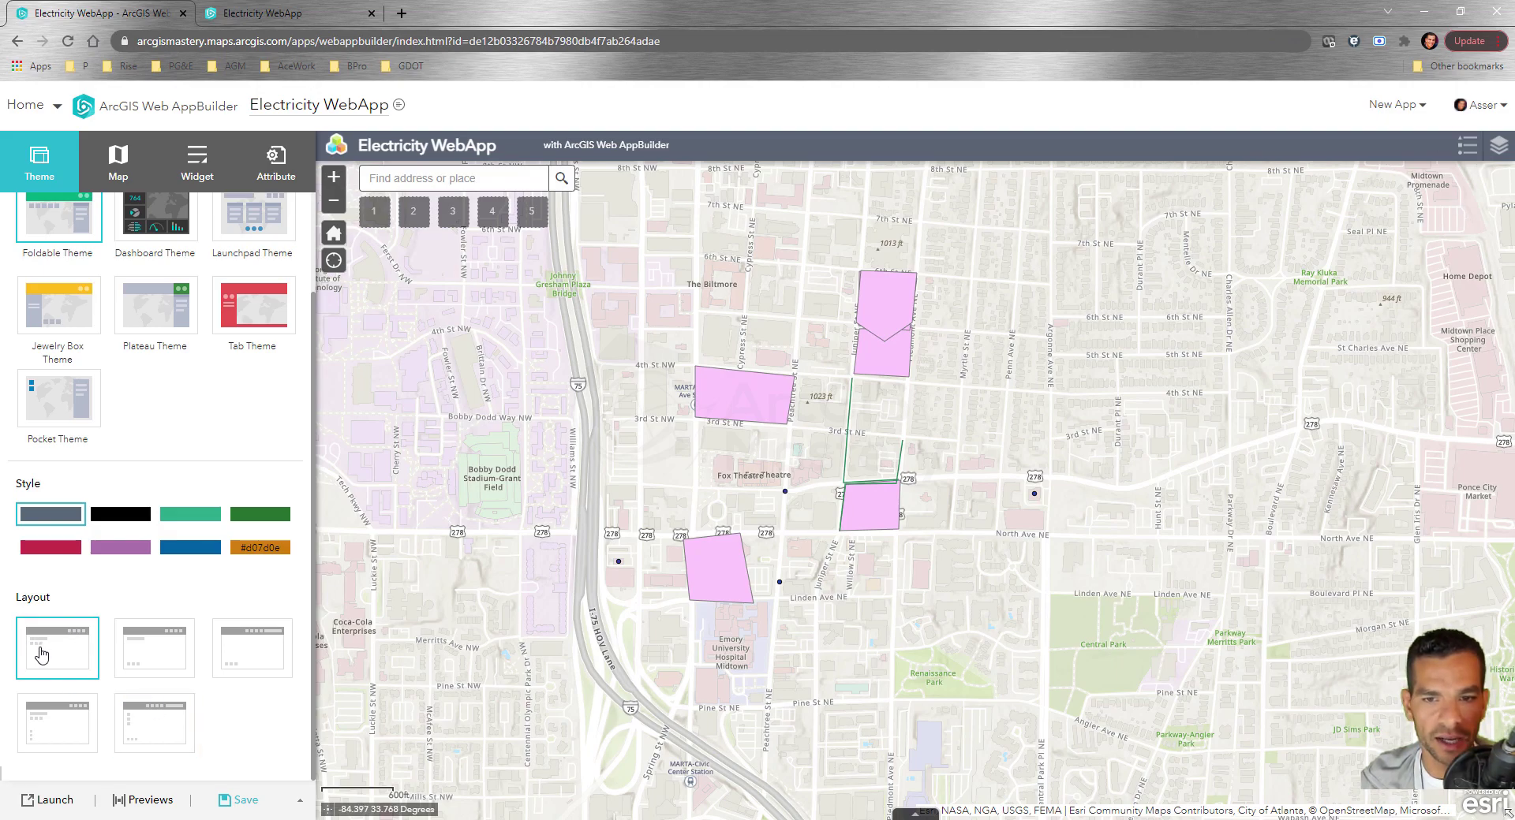
left_click(144, 657)
left_click(254, 672)
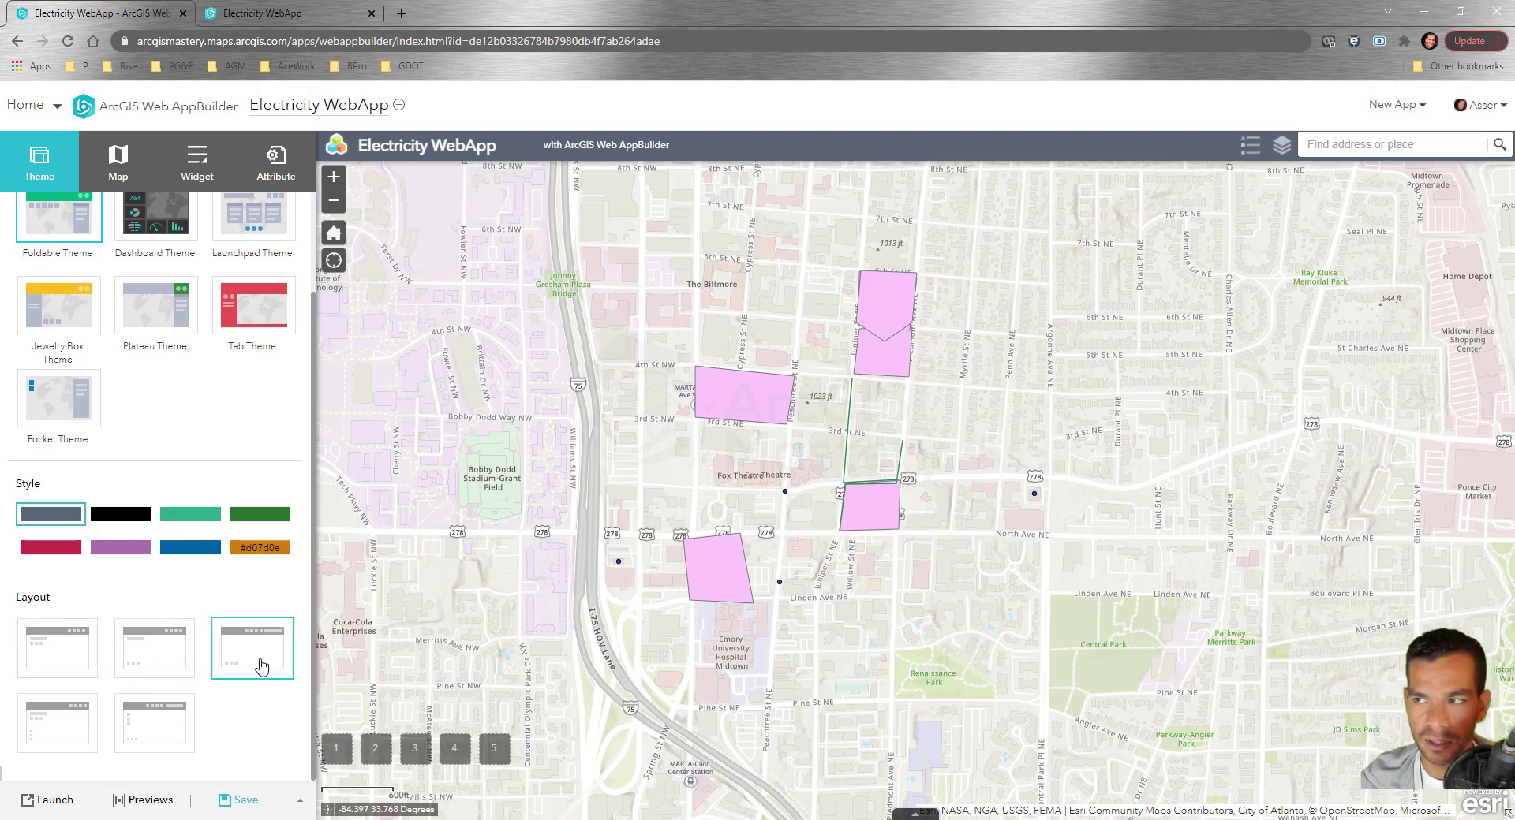
left_click(169, 733)
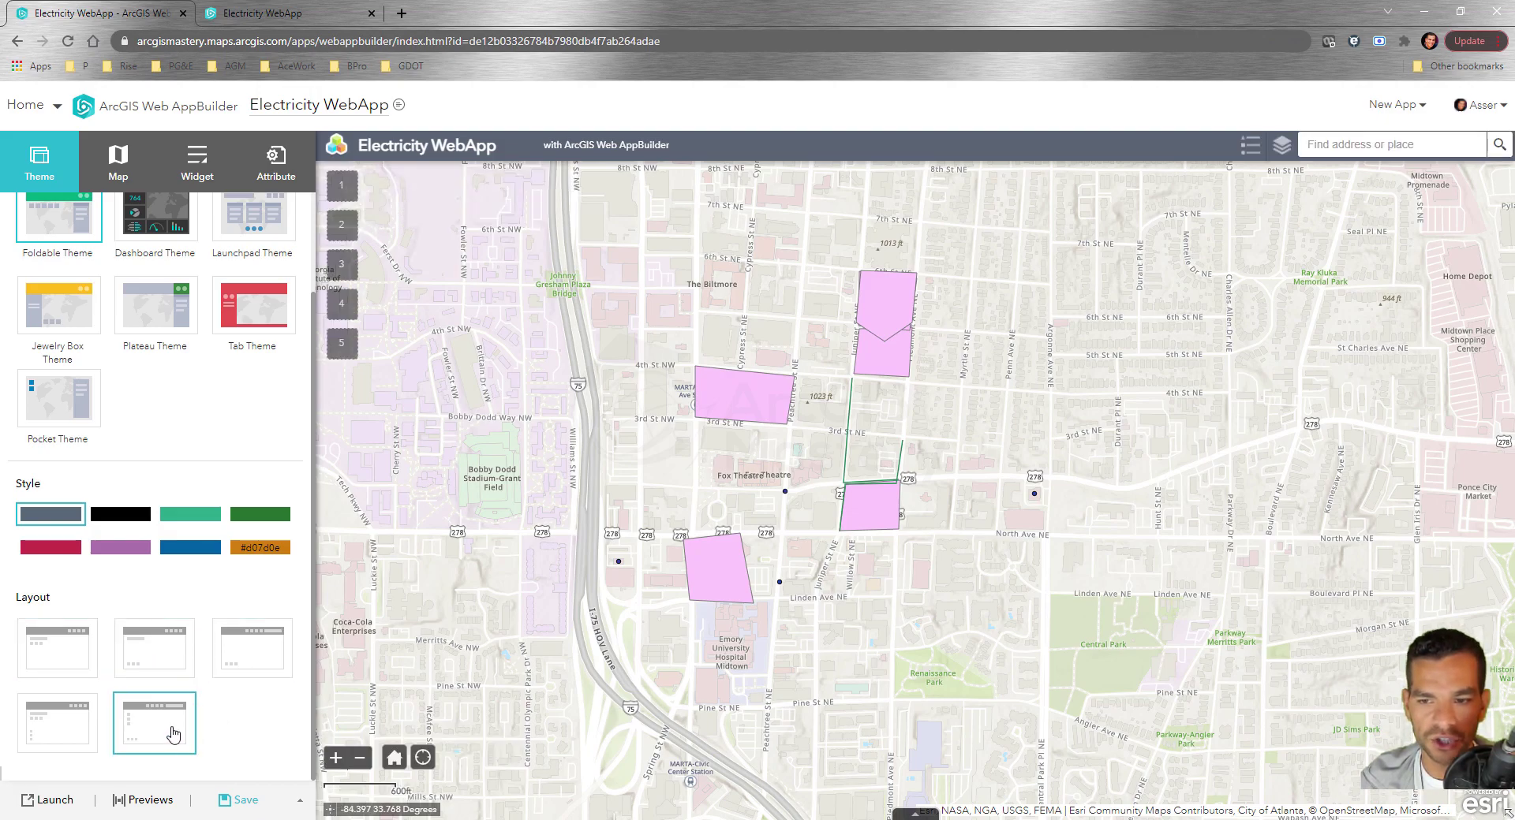
left_click(57, 738)
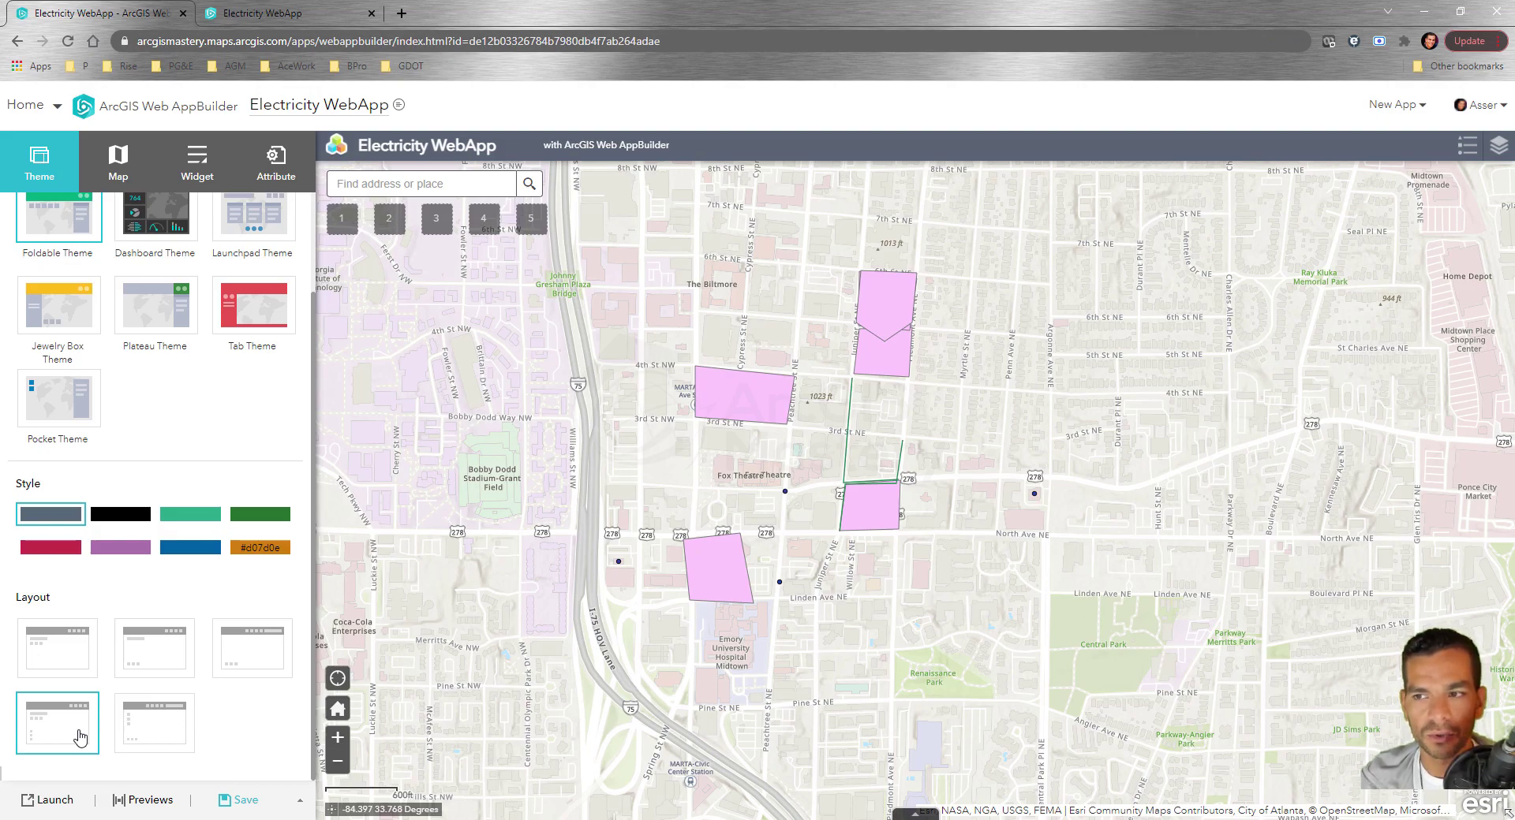
left_click(75, 669)
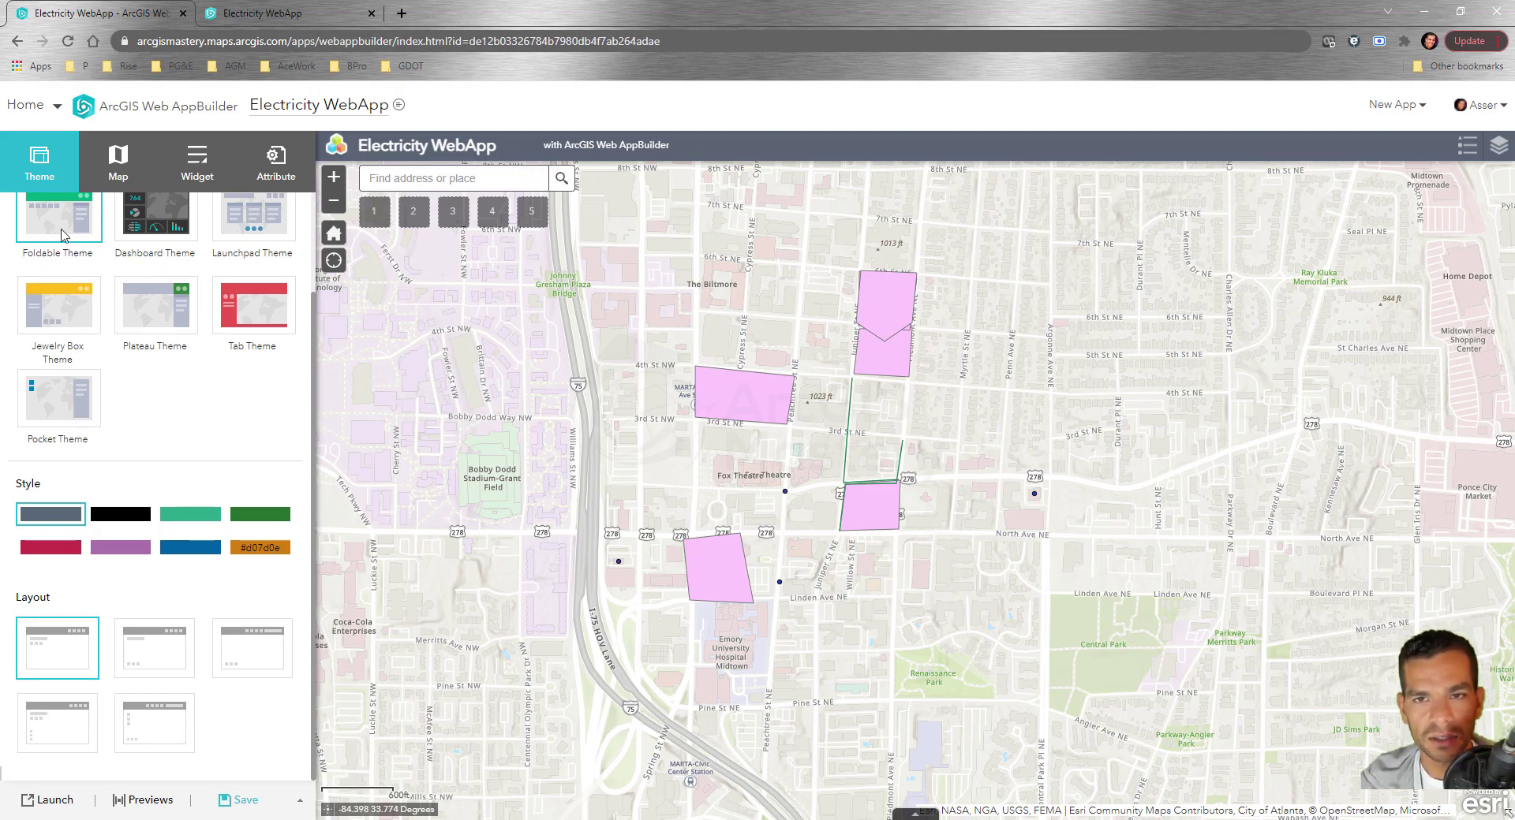
scroll(103, 378, "up", 2)
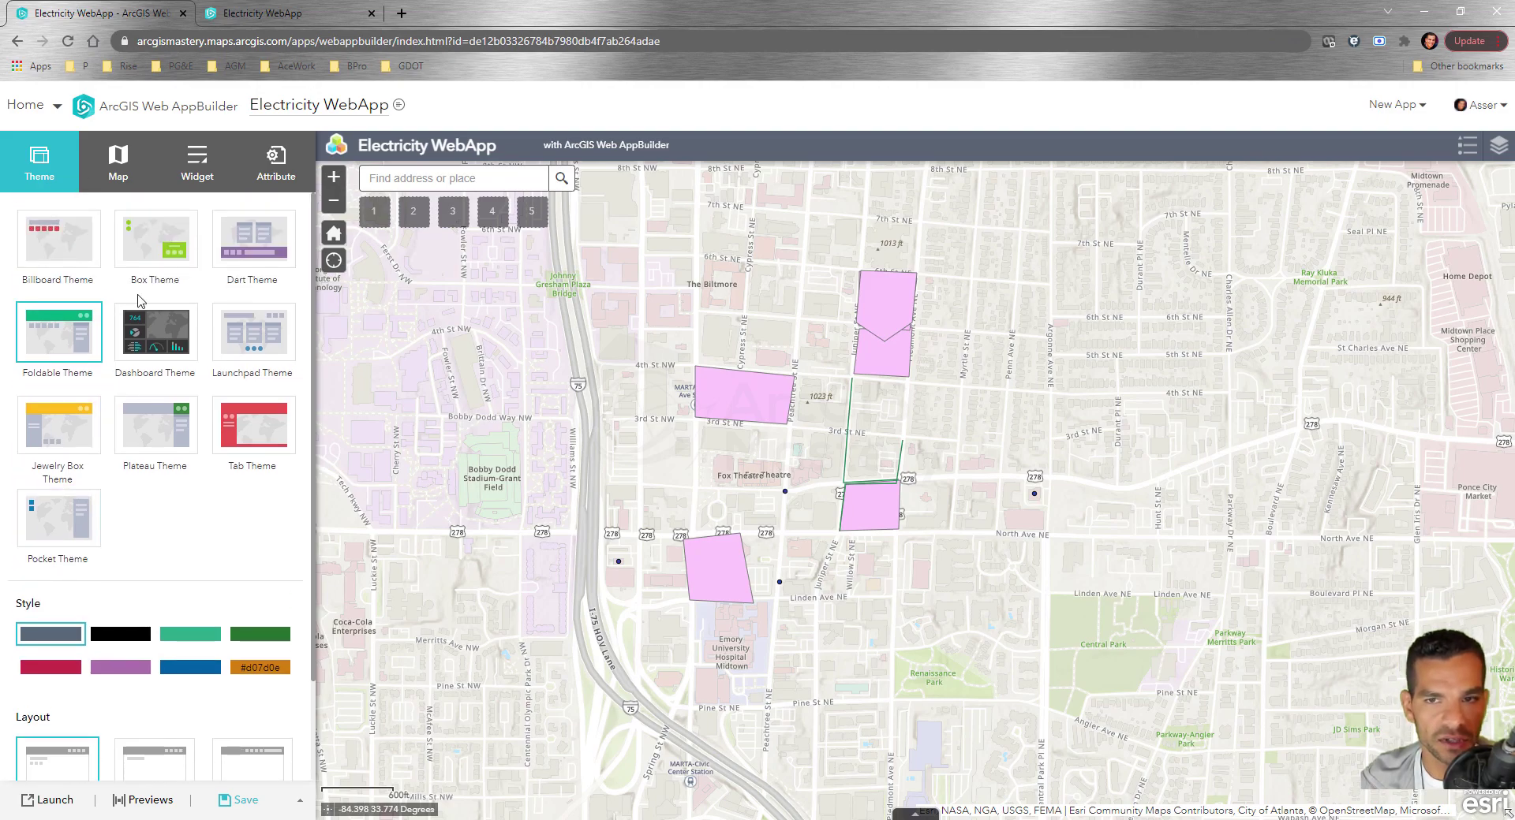
scroll(162, 453, "down", 2)
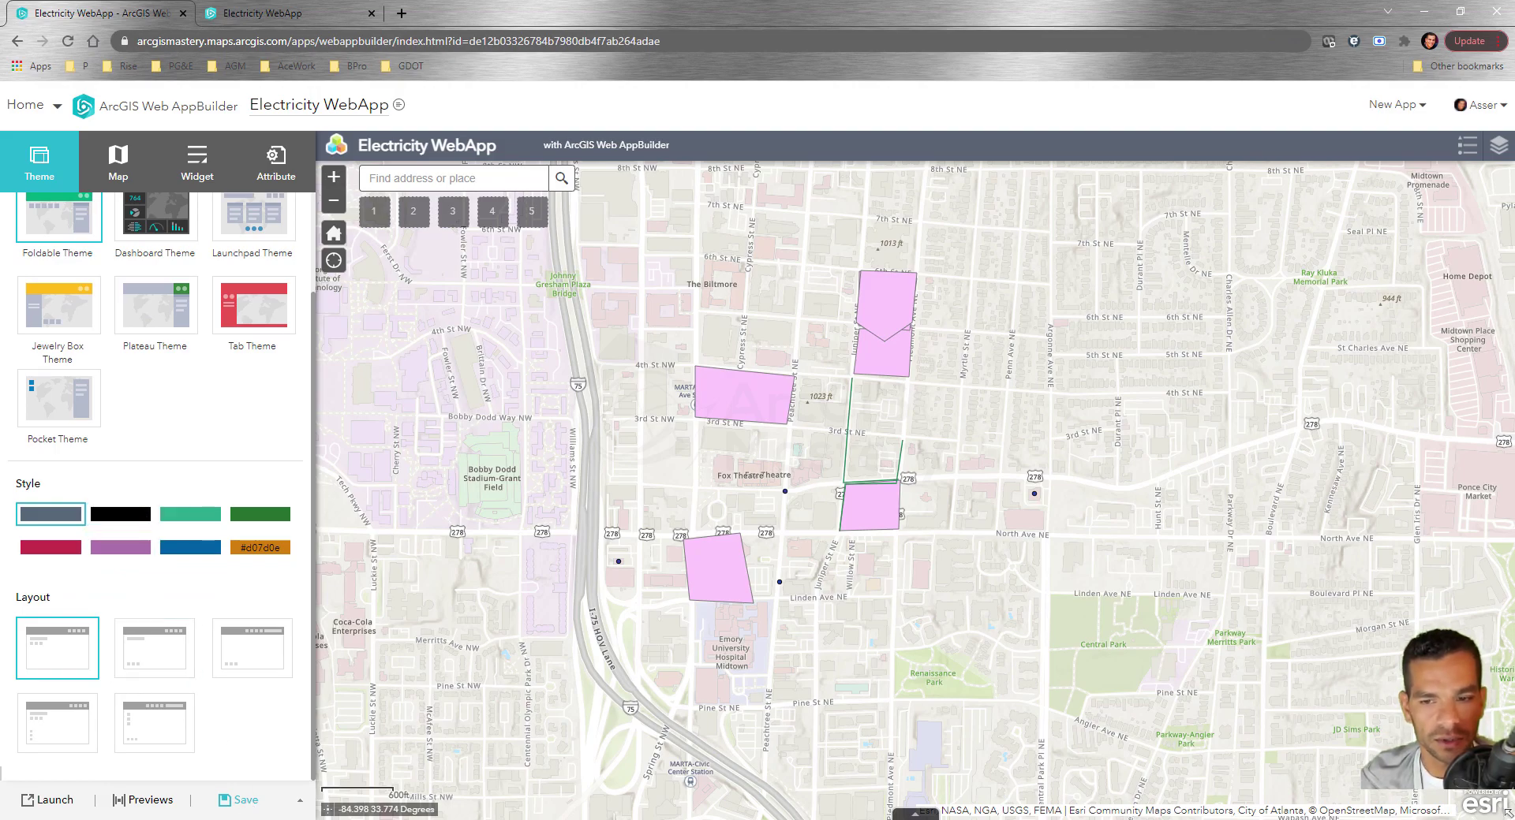
- Save the Electricity WebApp changes and launch the app in a new tab to check it
left_click(243, 804)
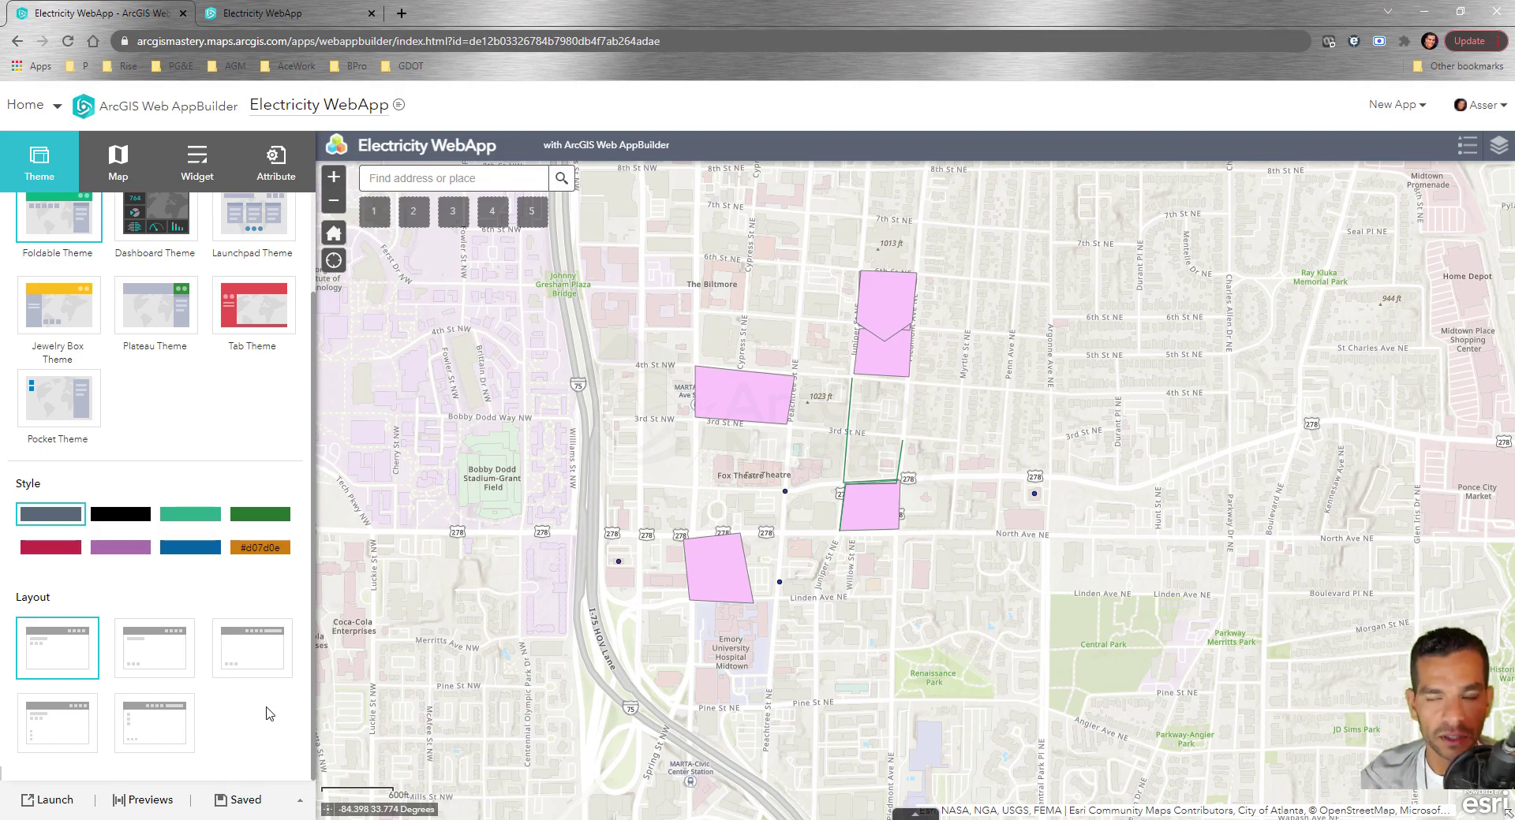
left_click(47, 800)
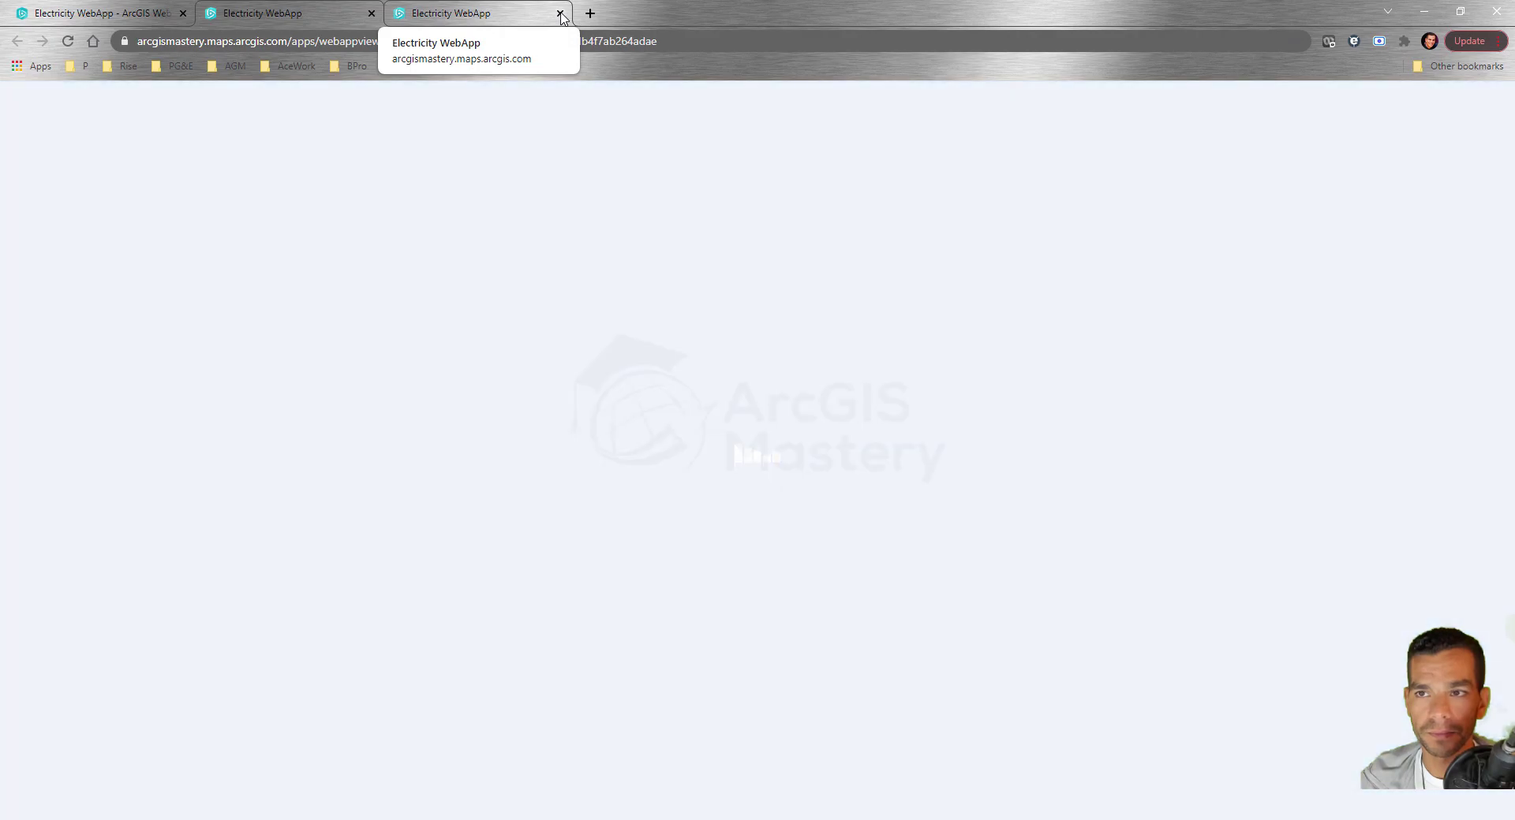
left_click(560, 14)
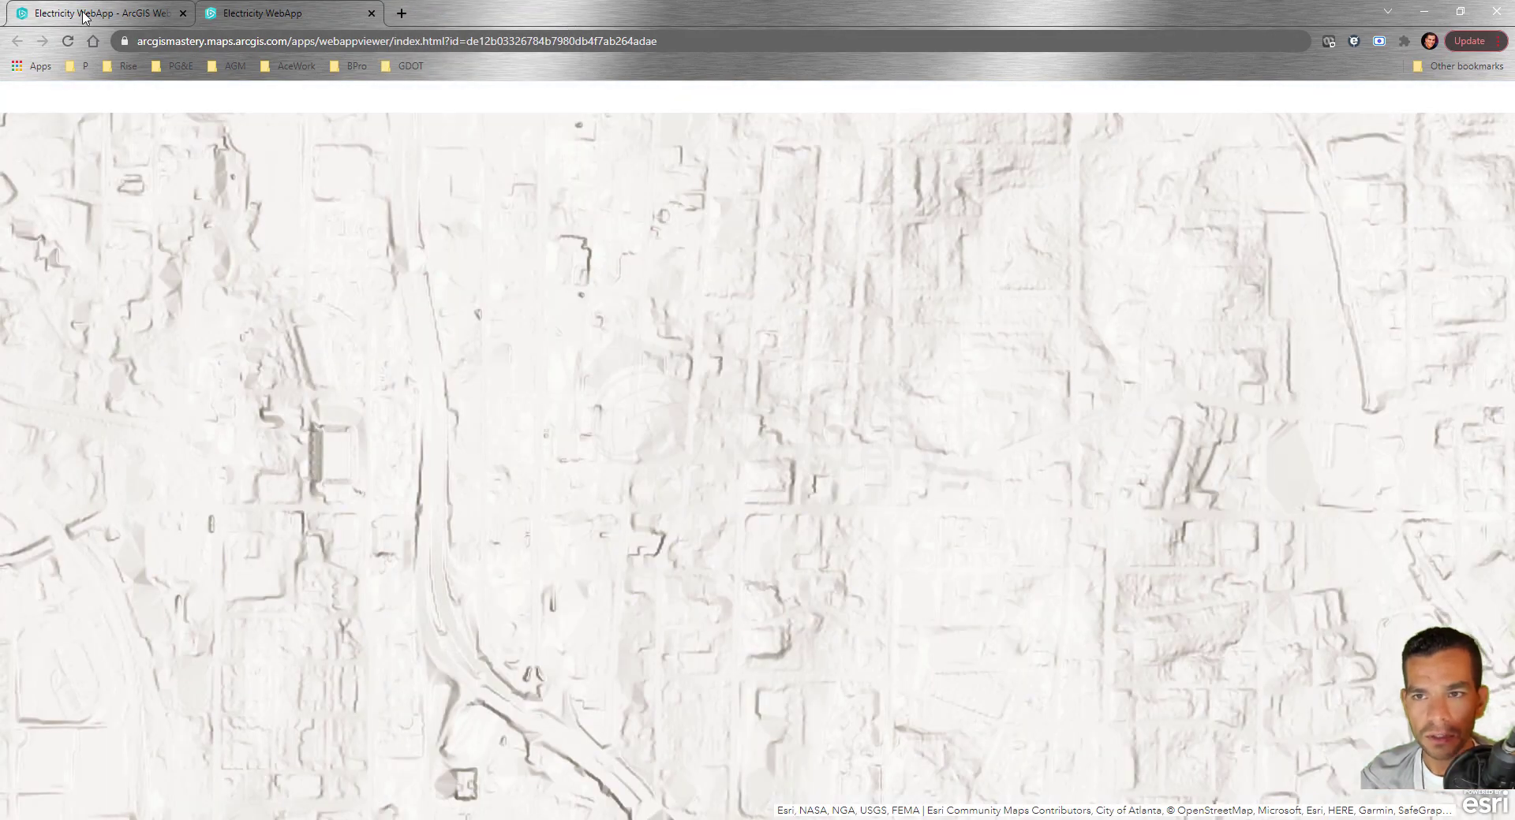
left_click(84, 16)
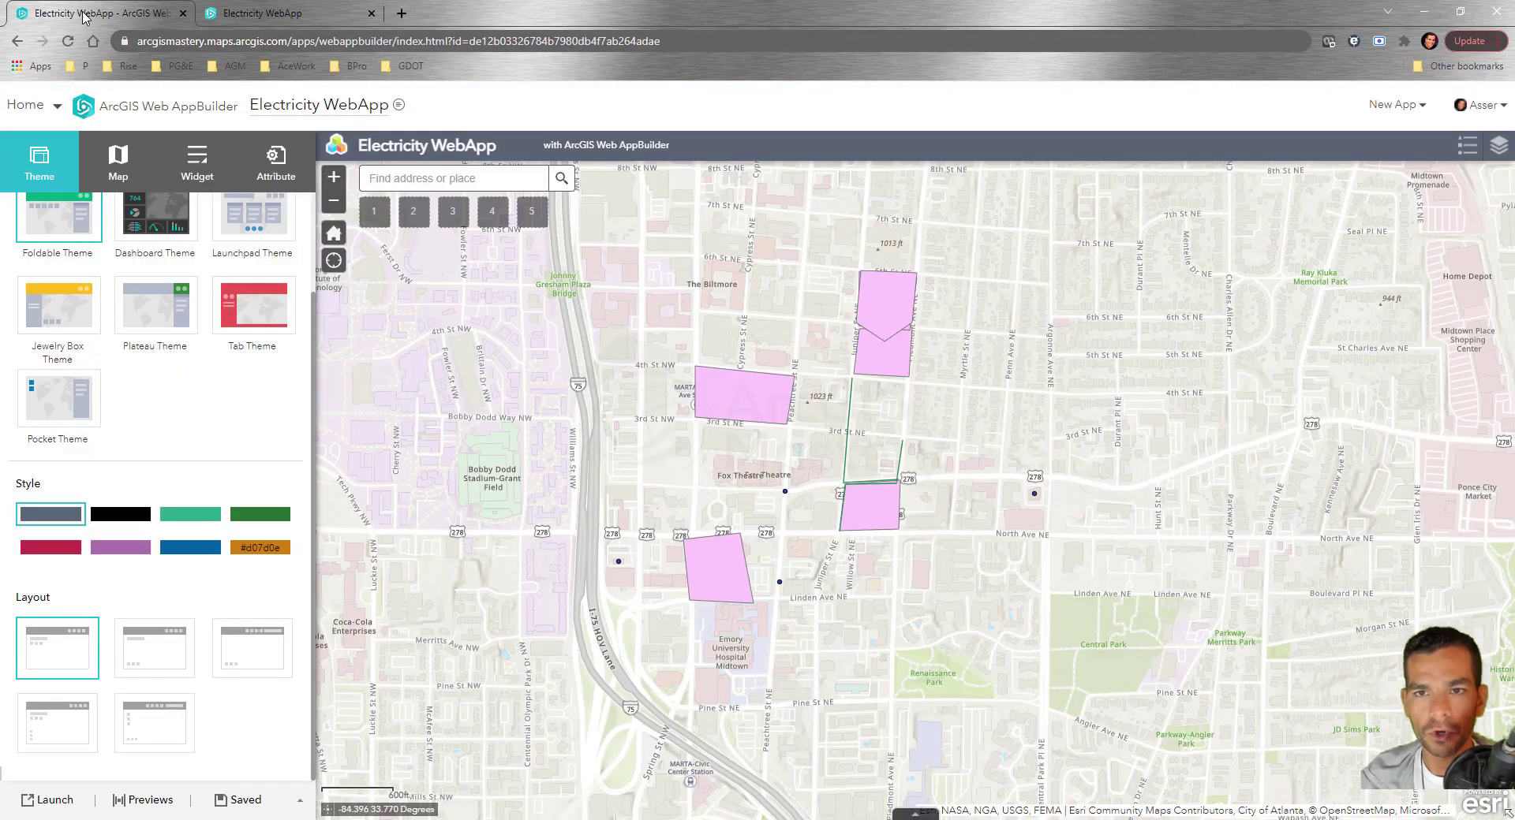
- Open the Map settings, glance at the running app, and list the web maps from My Content
left_click(112, 154)
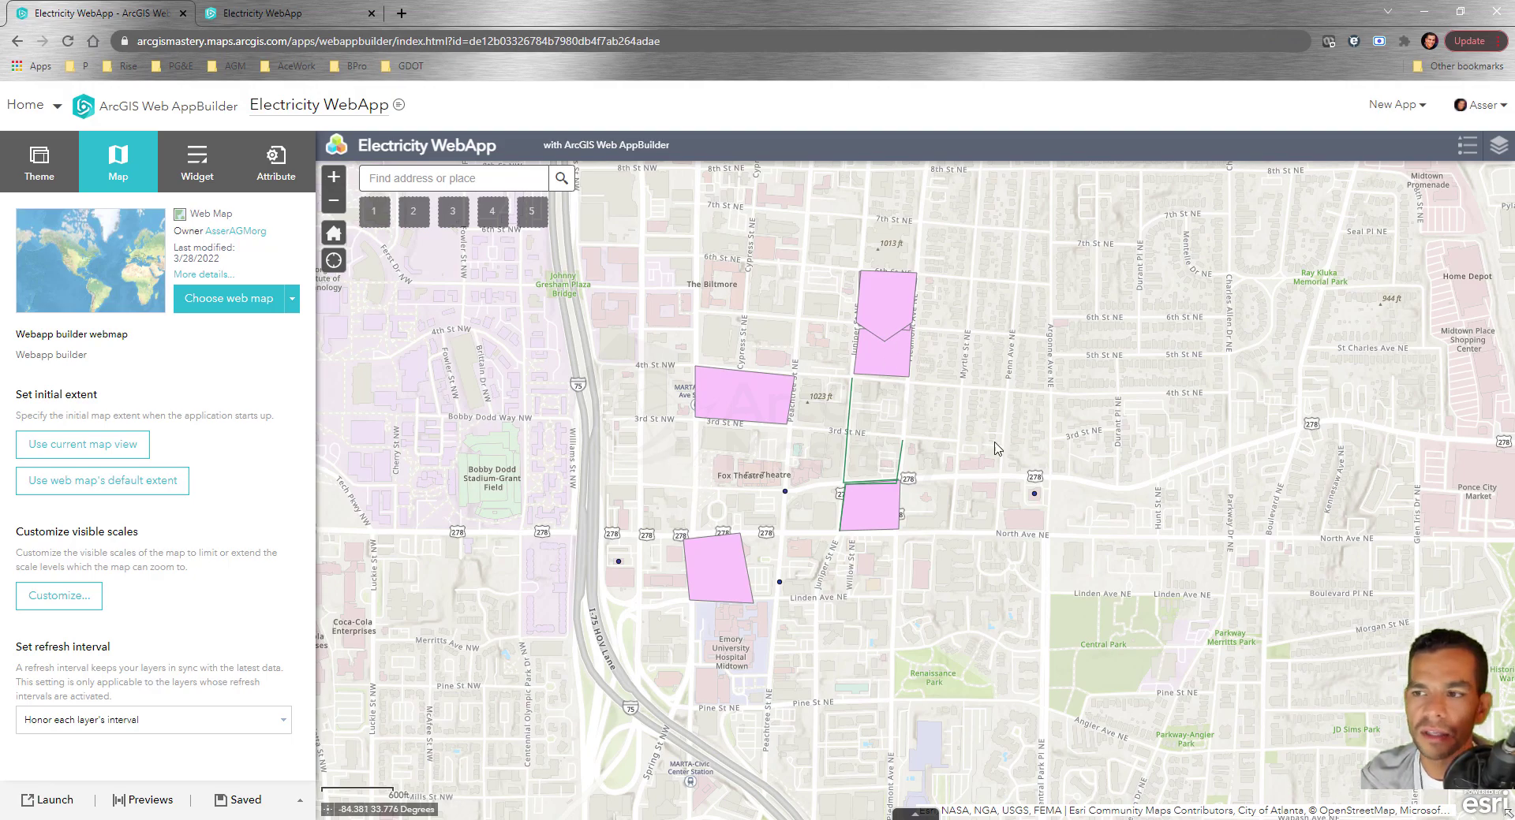
left_click(284, 11)
left_click(100, 19)
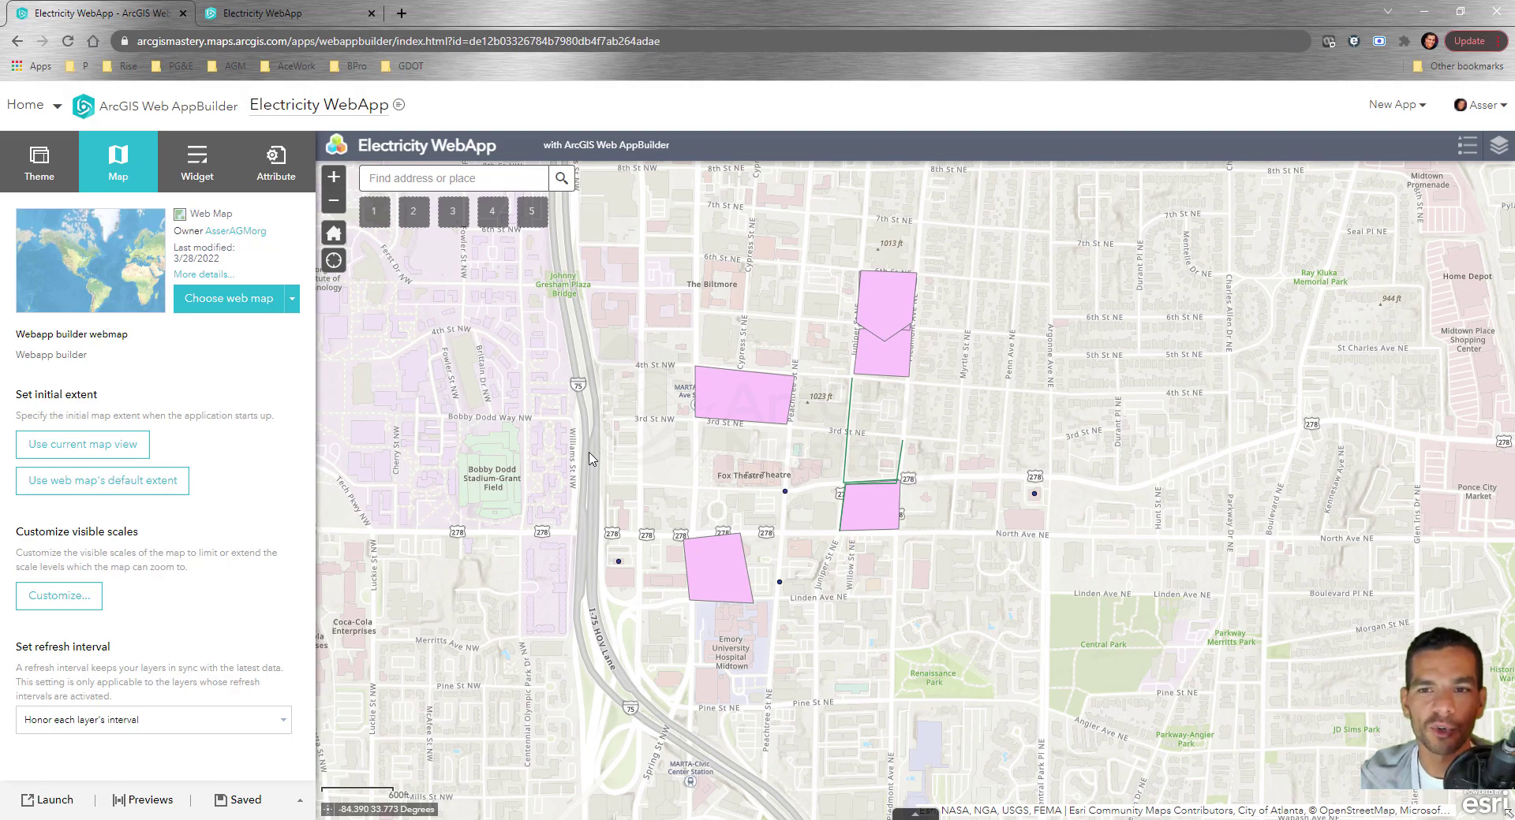
left_click(246, 317)
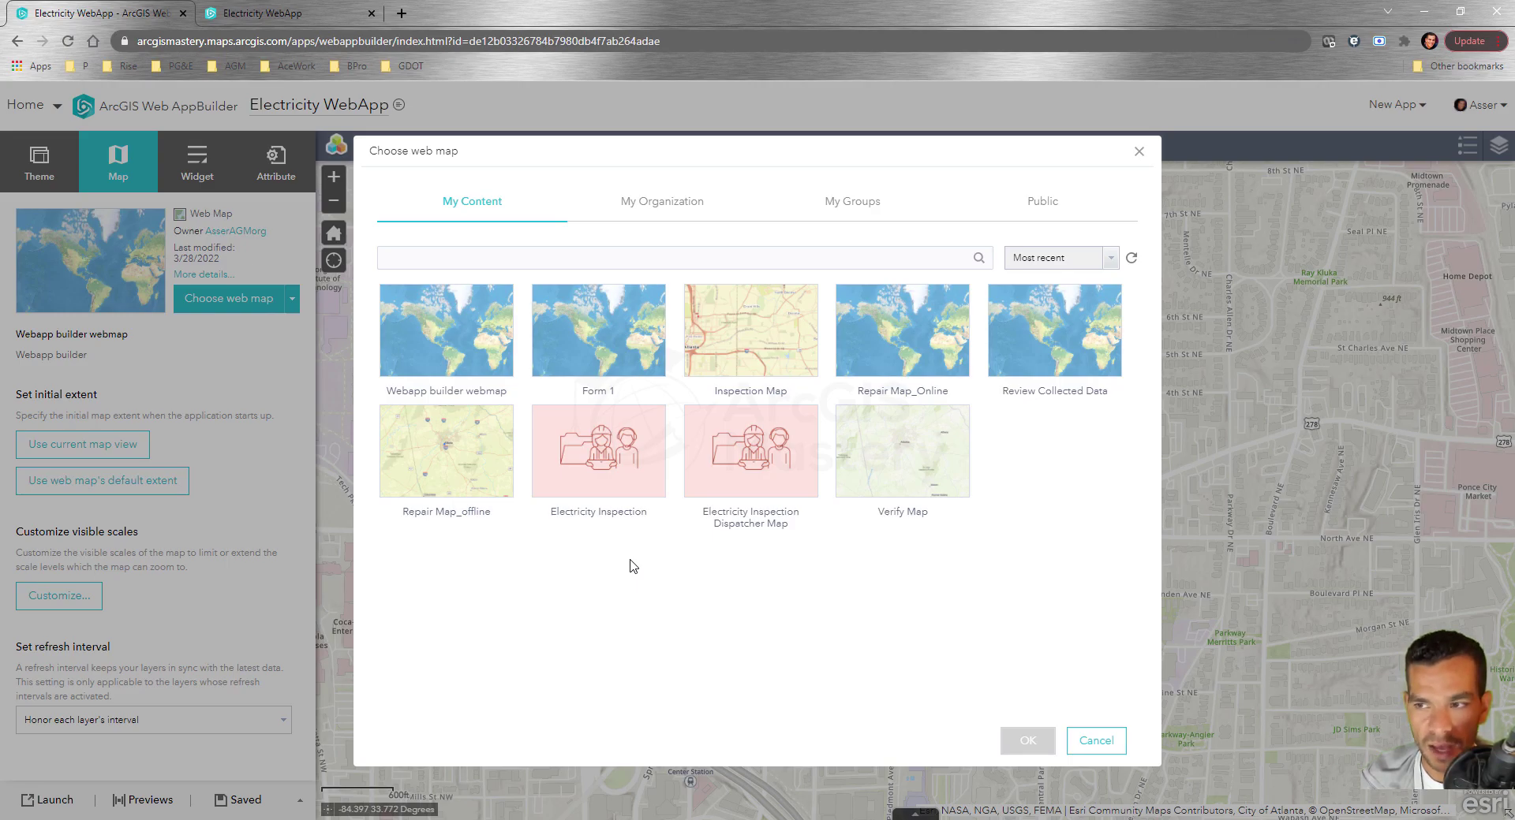
- Cancel the web map chooser to keep Webapp builder webmap, then open the attribute table
left_click(1098, 751)
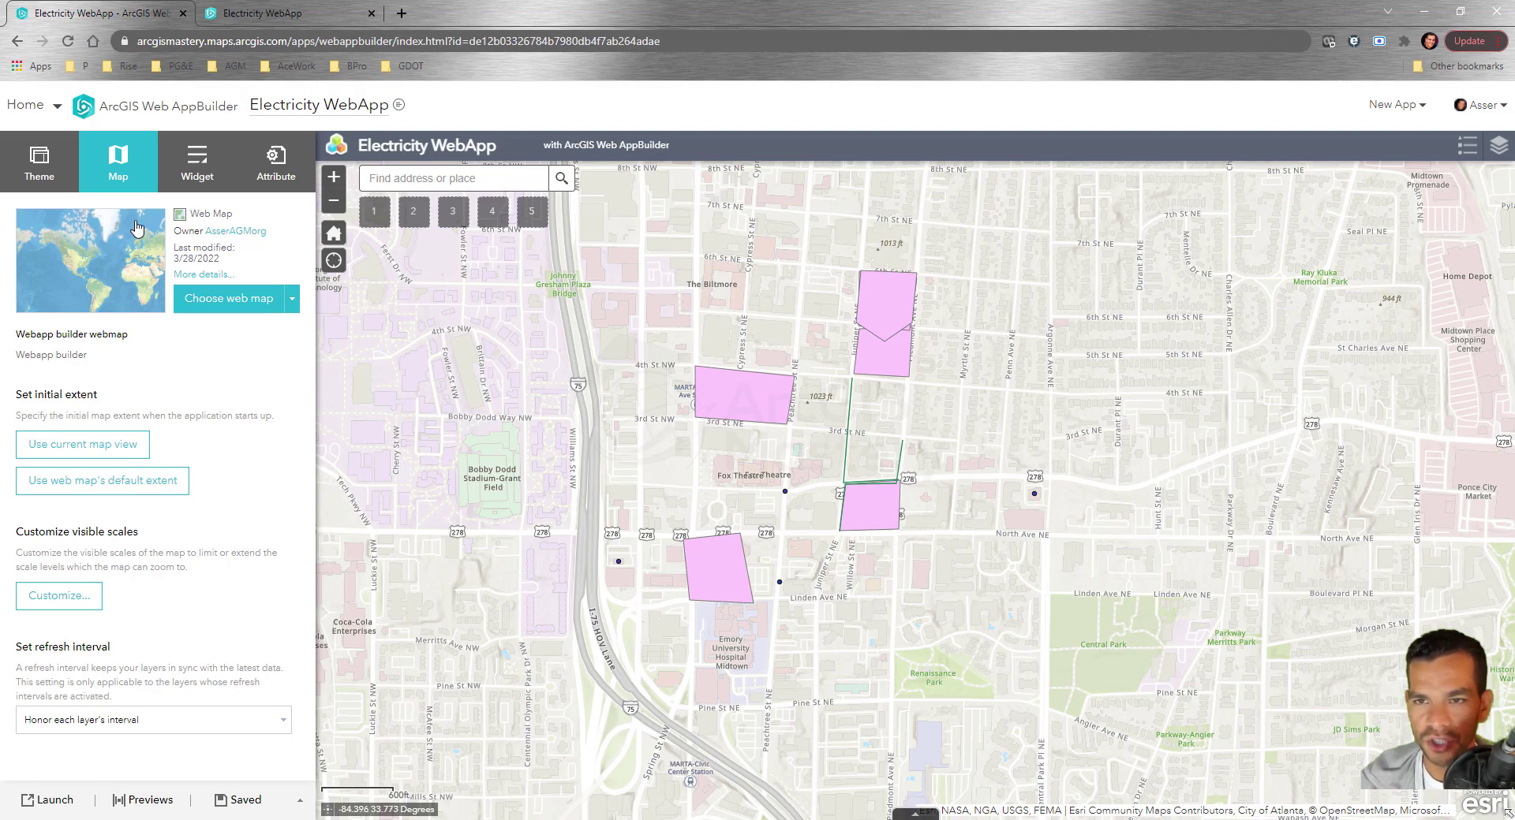
left_click(916, 814)
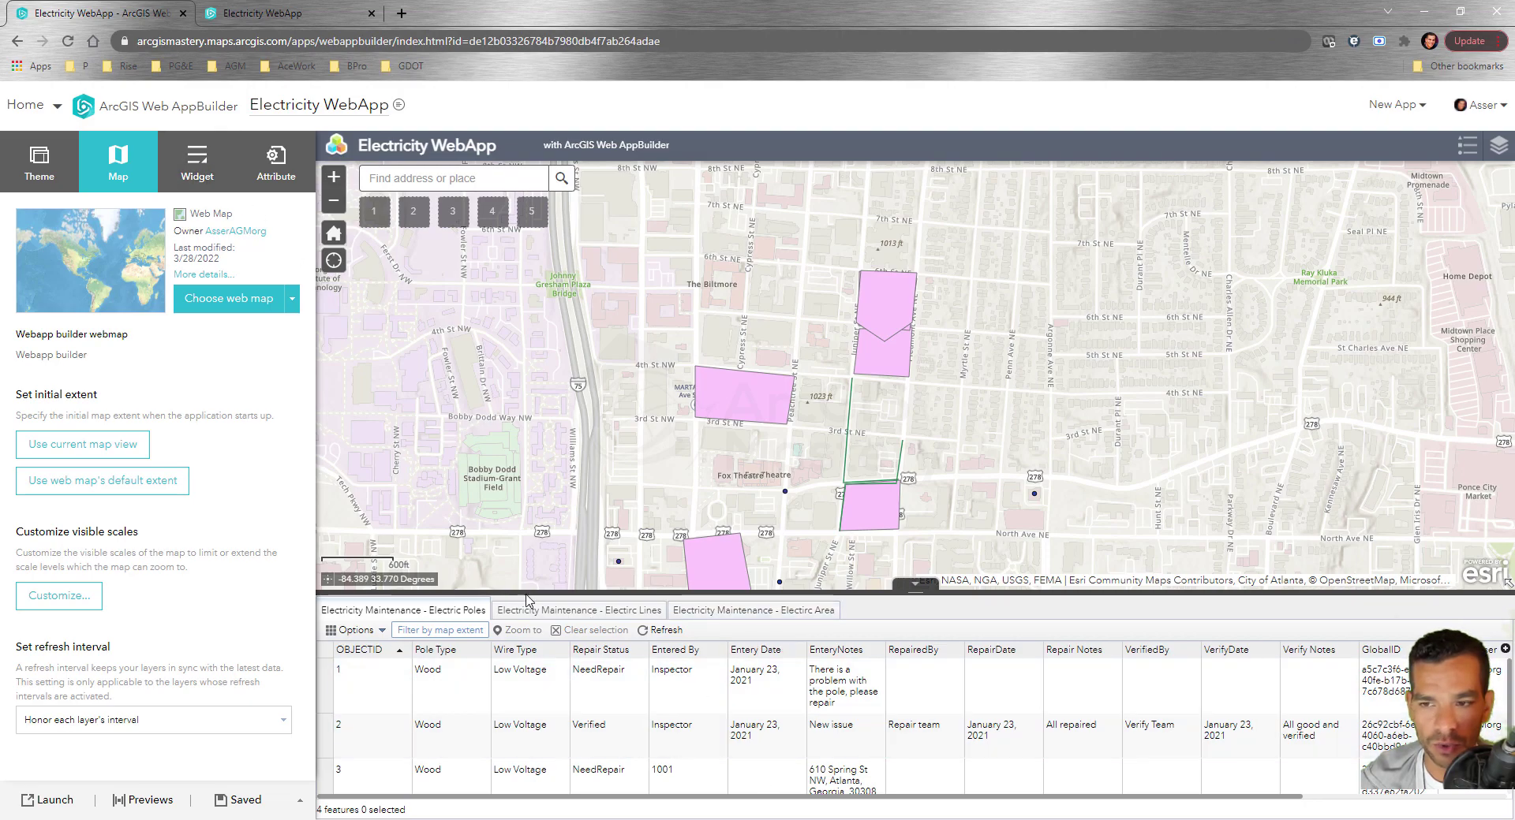
- Open and collapse the attribute table in the live app, then collapse it in the builder preview
left_click(260, 19)
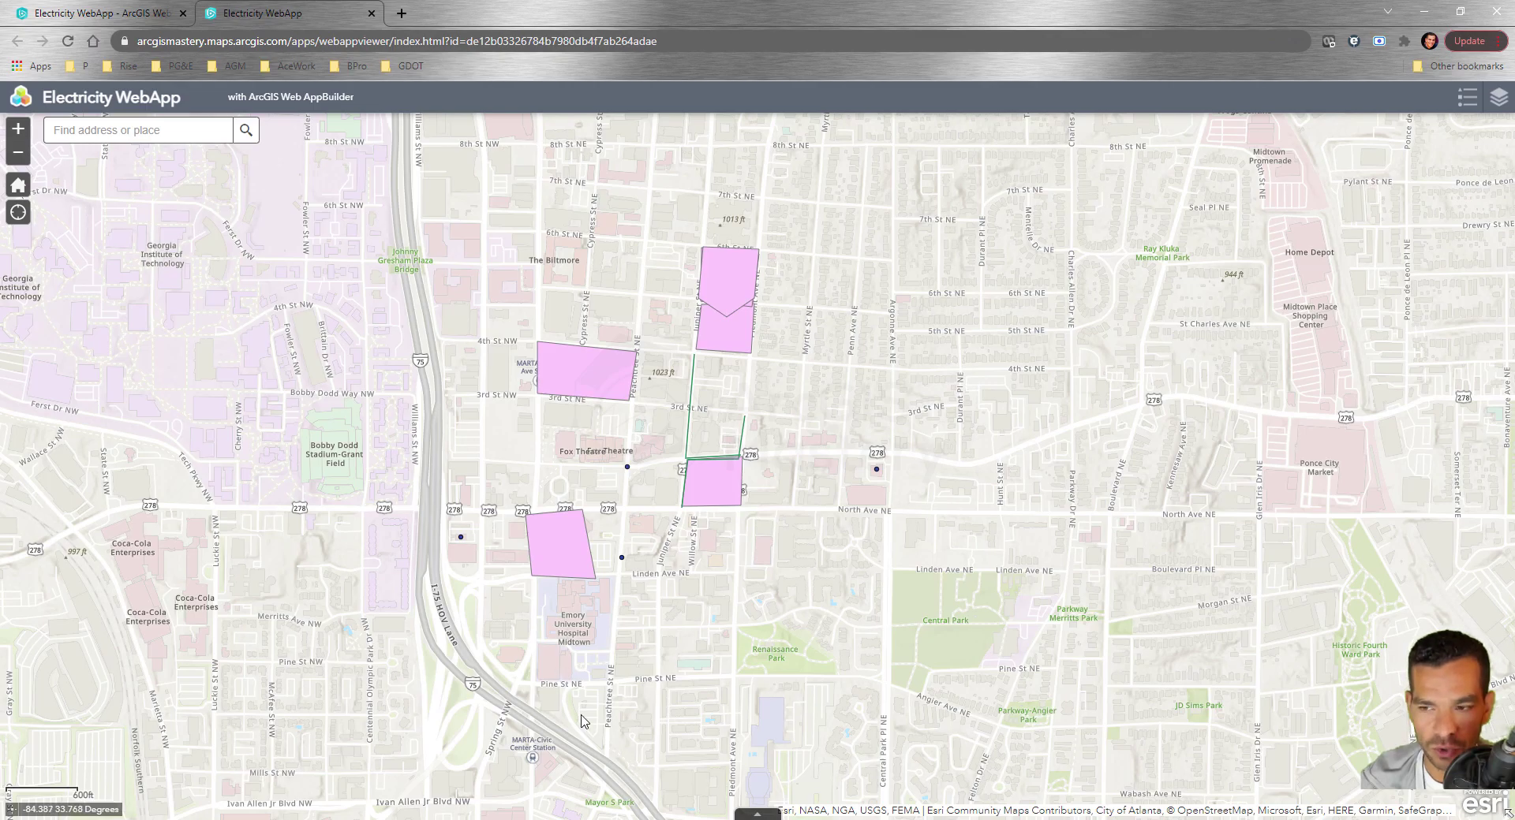
left_click(759, 815)
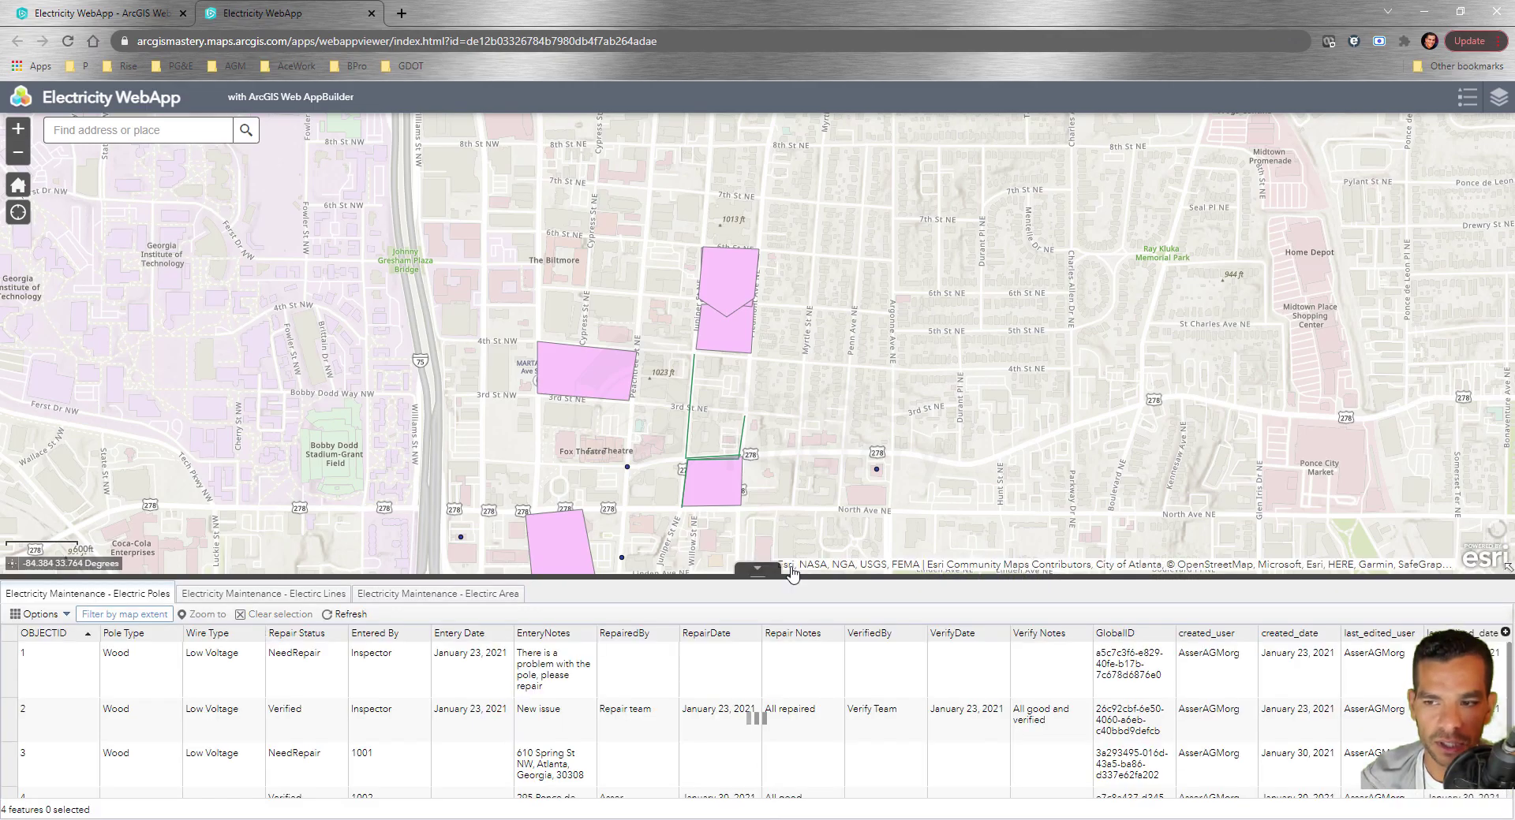
left_click(758, 574)
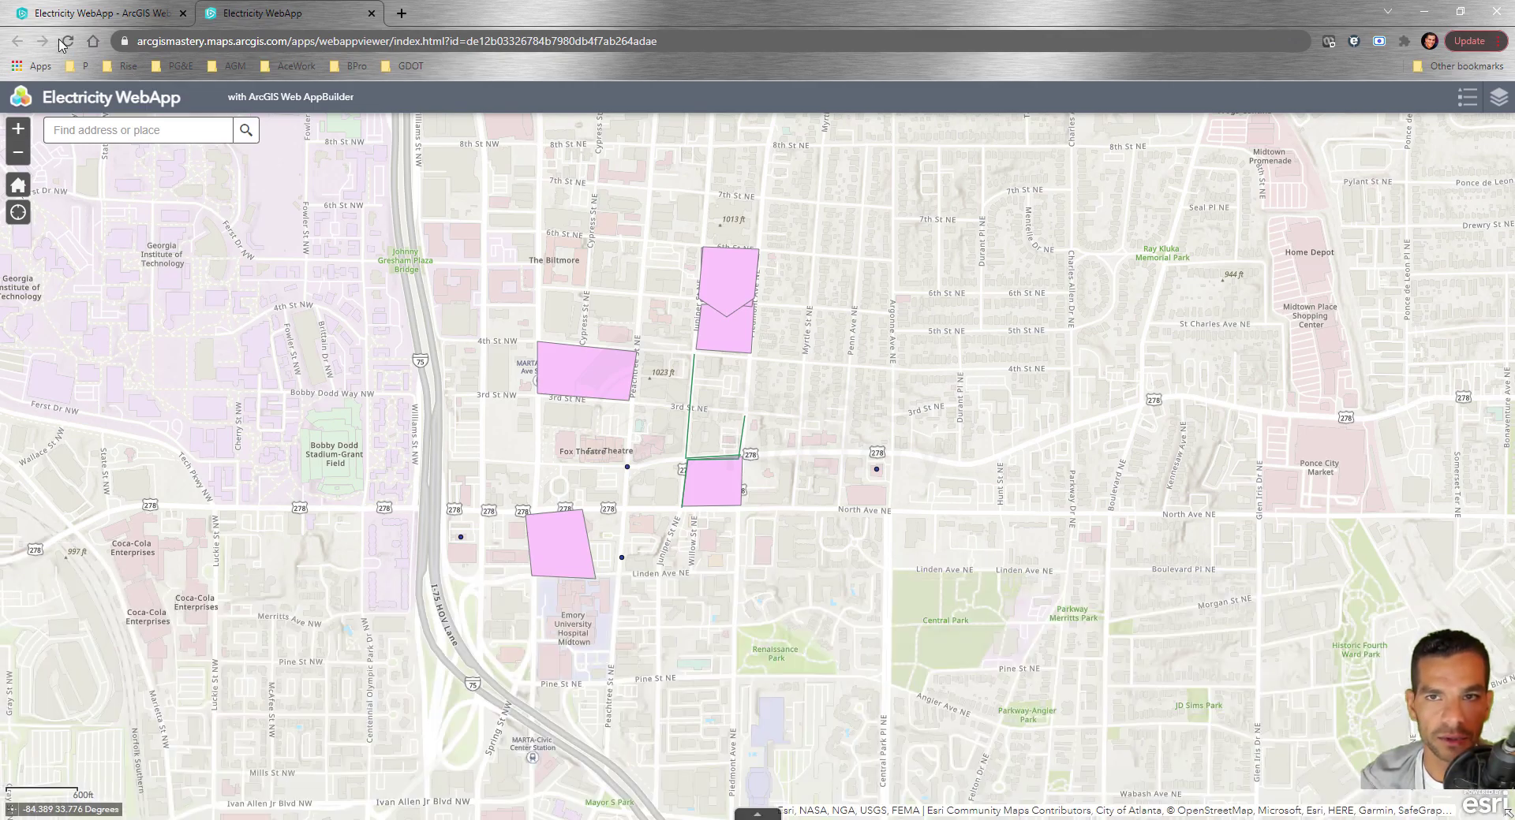
left_click(67, 15)
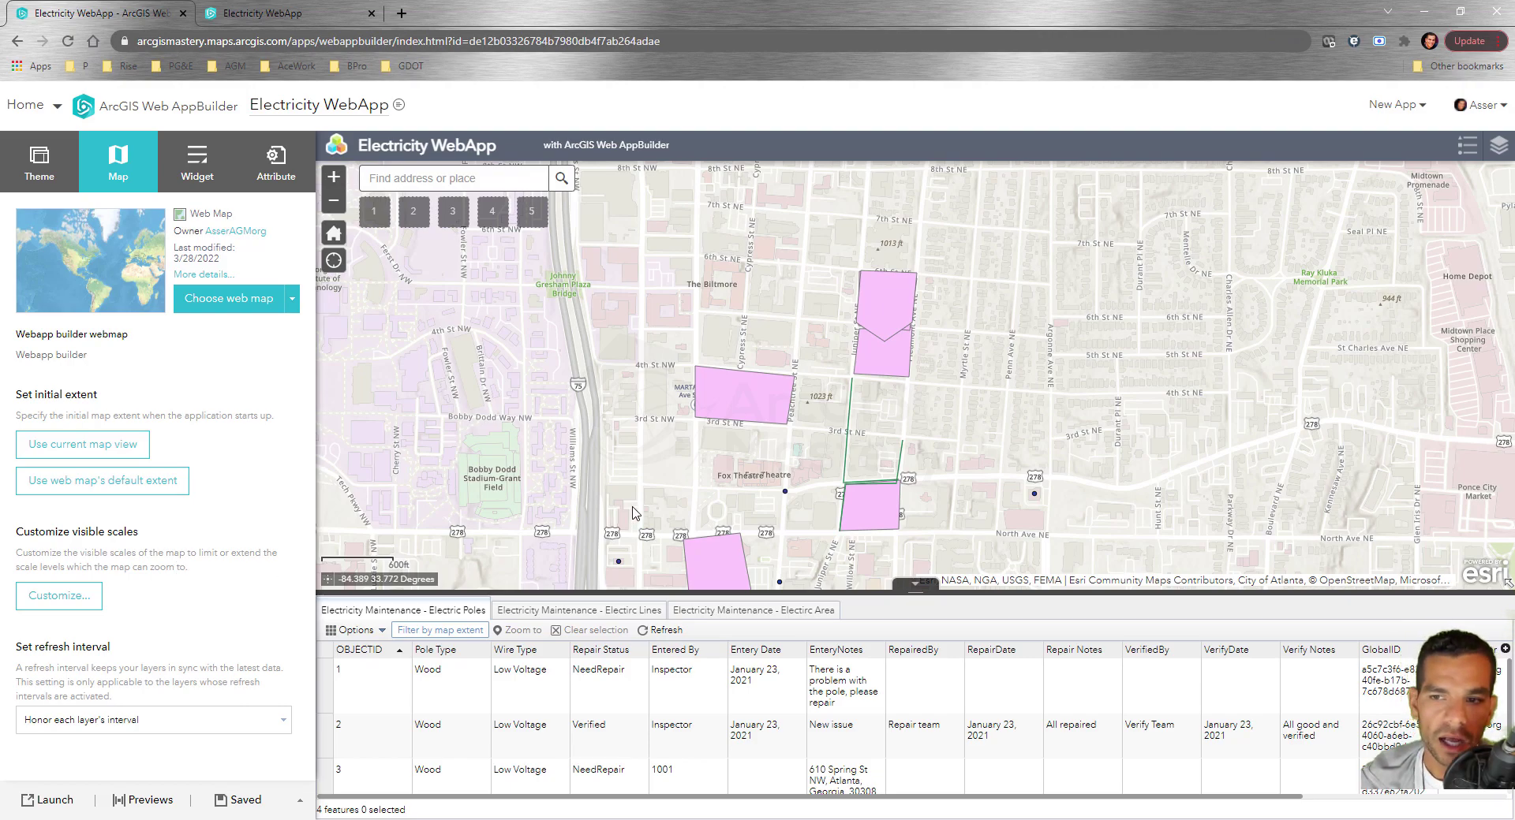
left_click(915, 585)
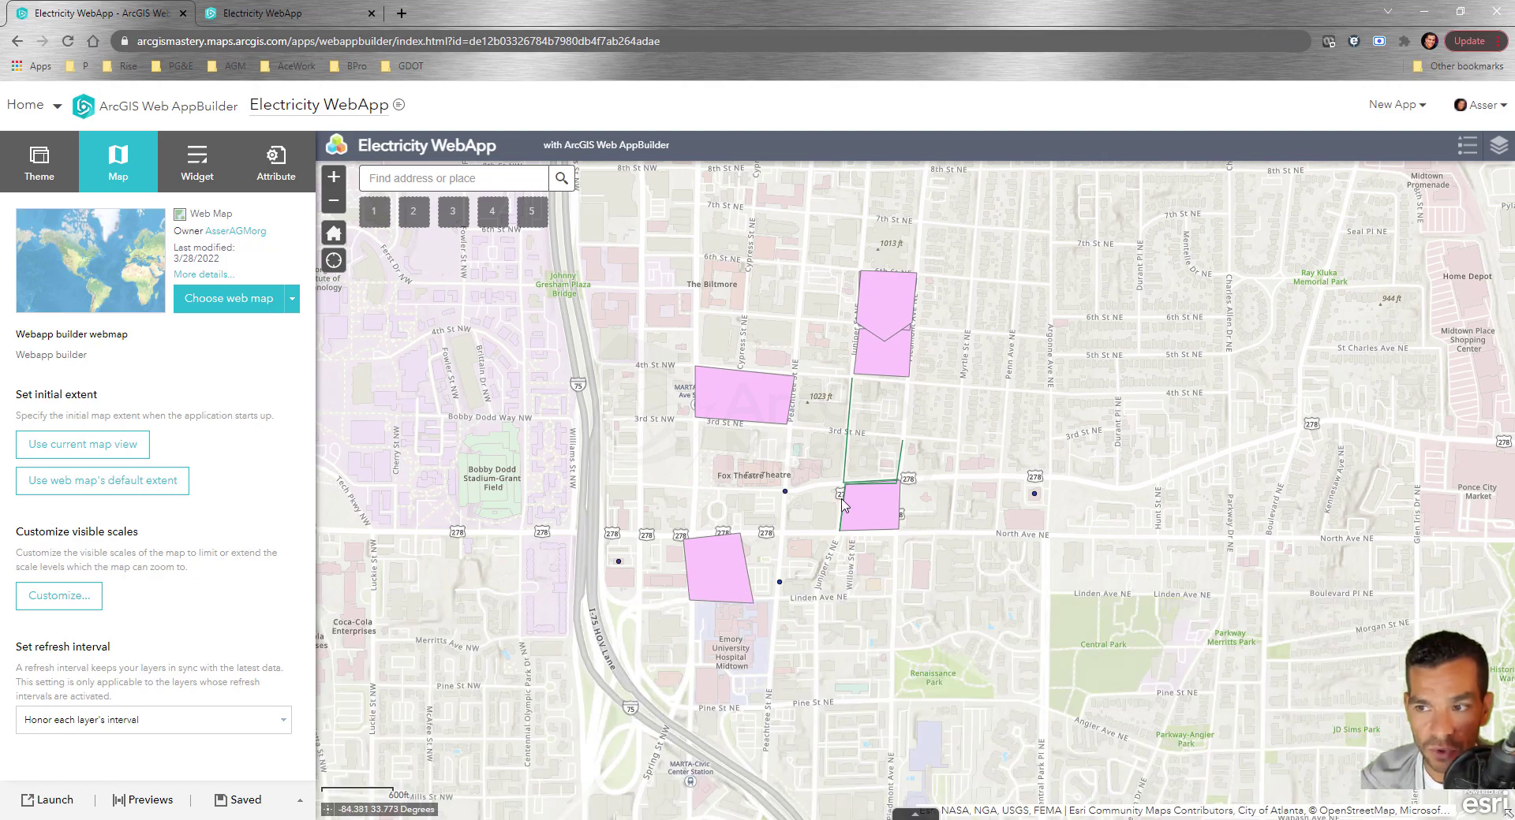
scroll(646, 435, "down", 1)
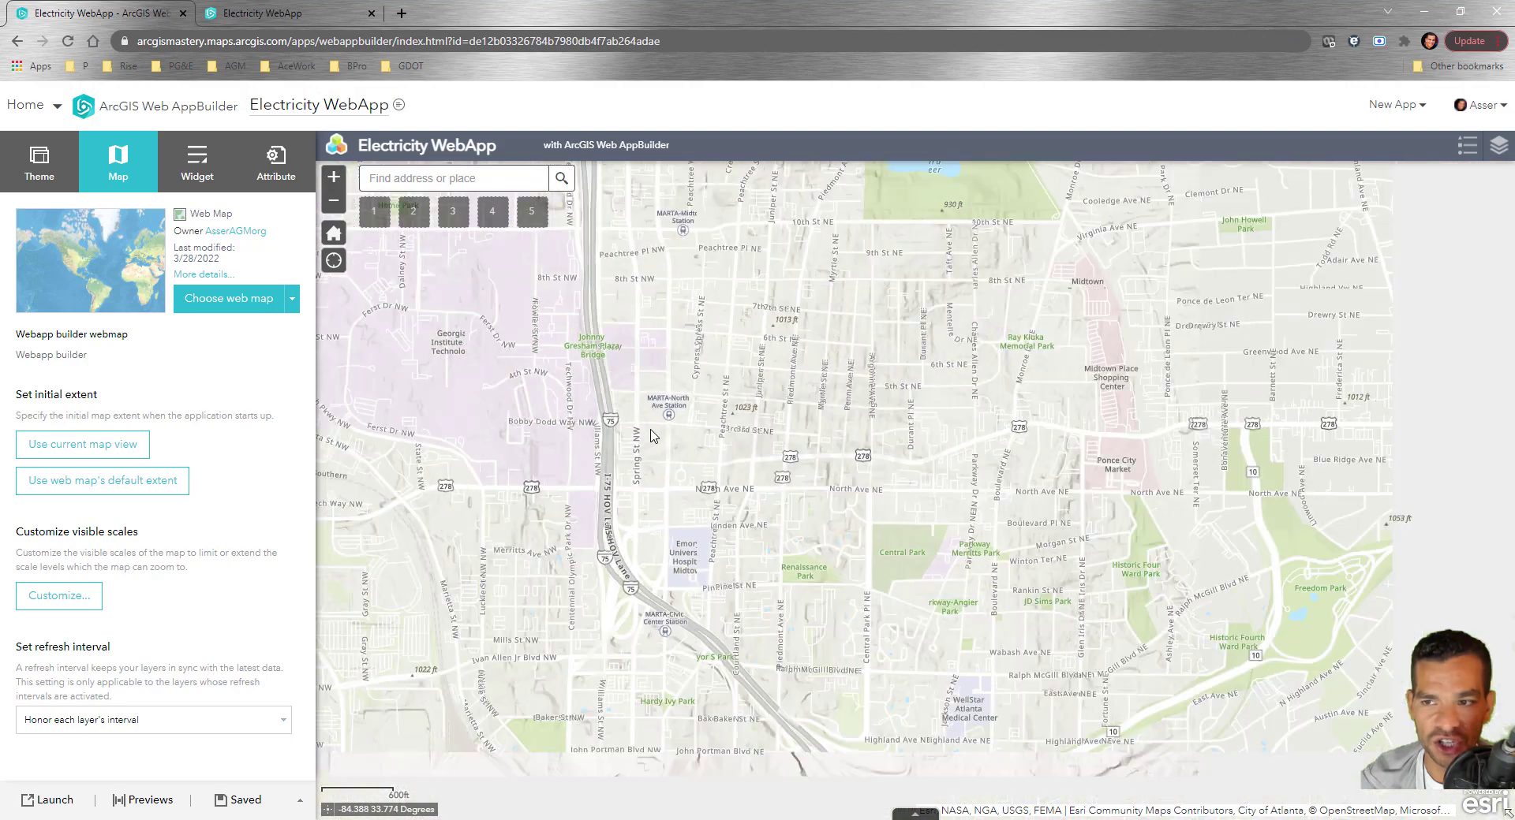
- Enable Use web map's default extent, verify it with a pan and Home, then open Customize visible scales
left_click_drag(799, 494, 945, 517)
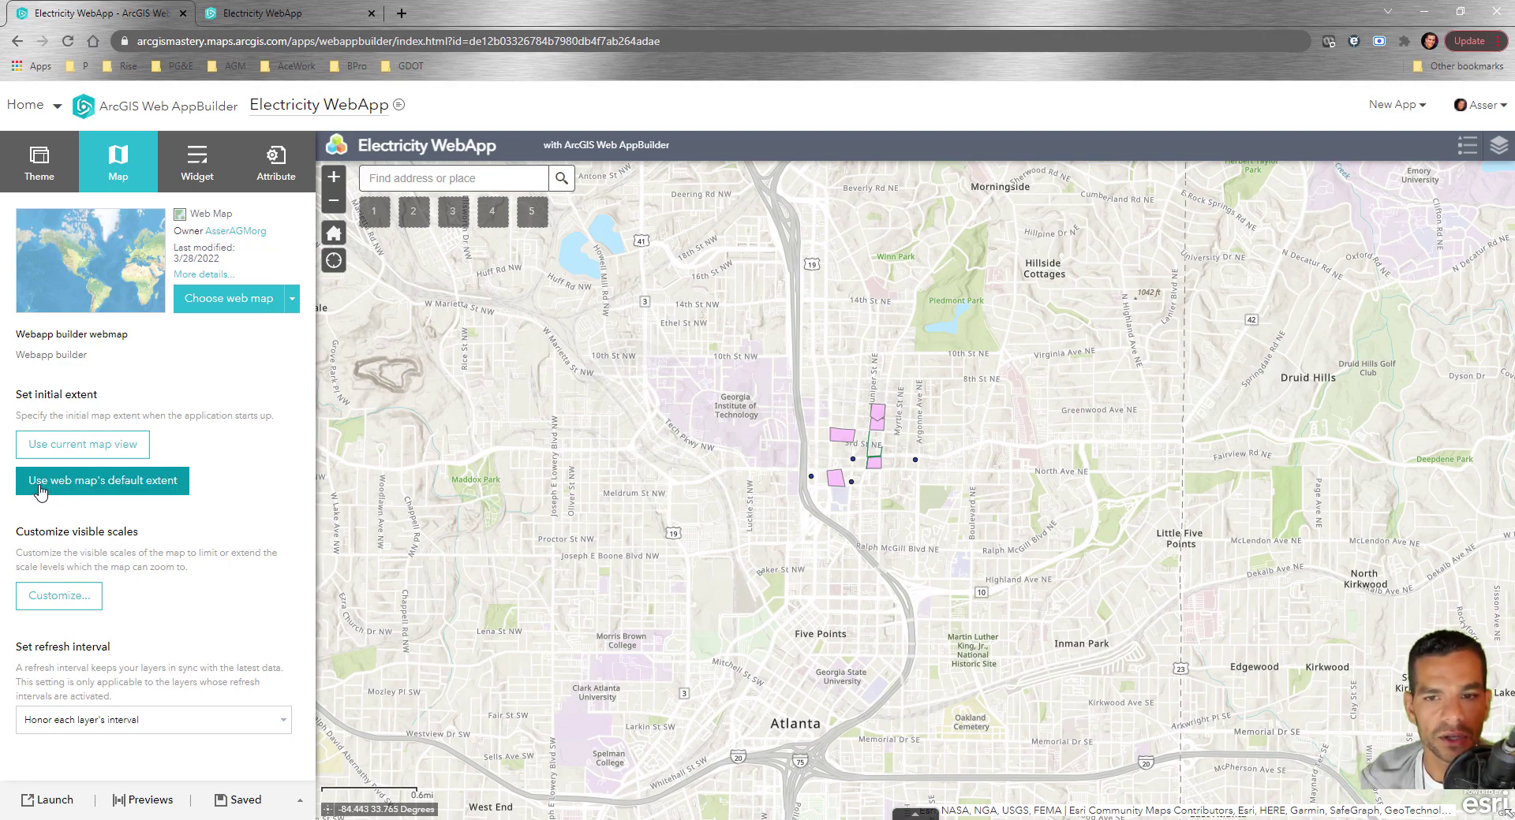
left_click(61, 451)
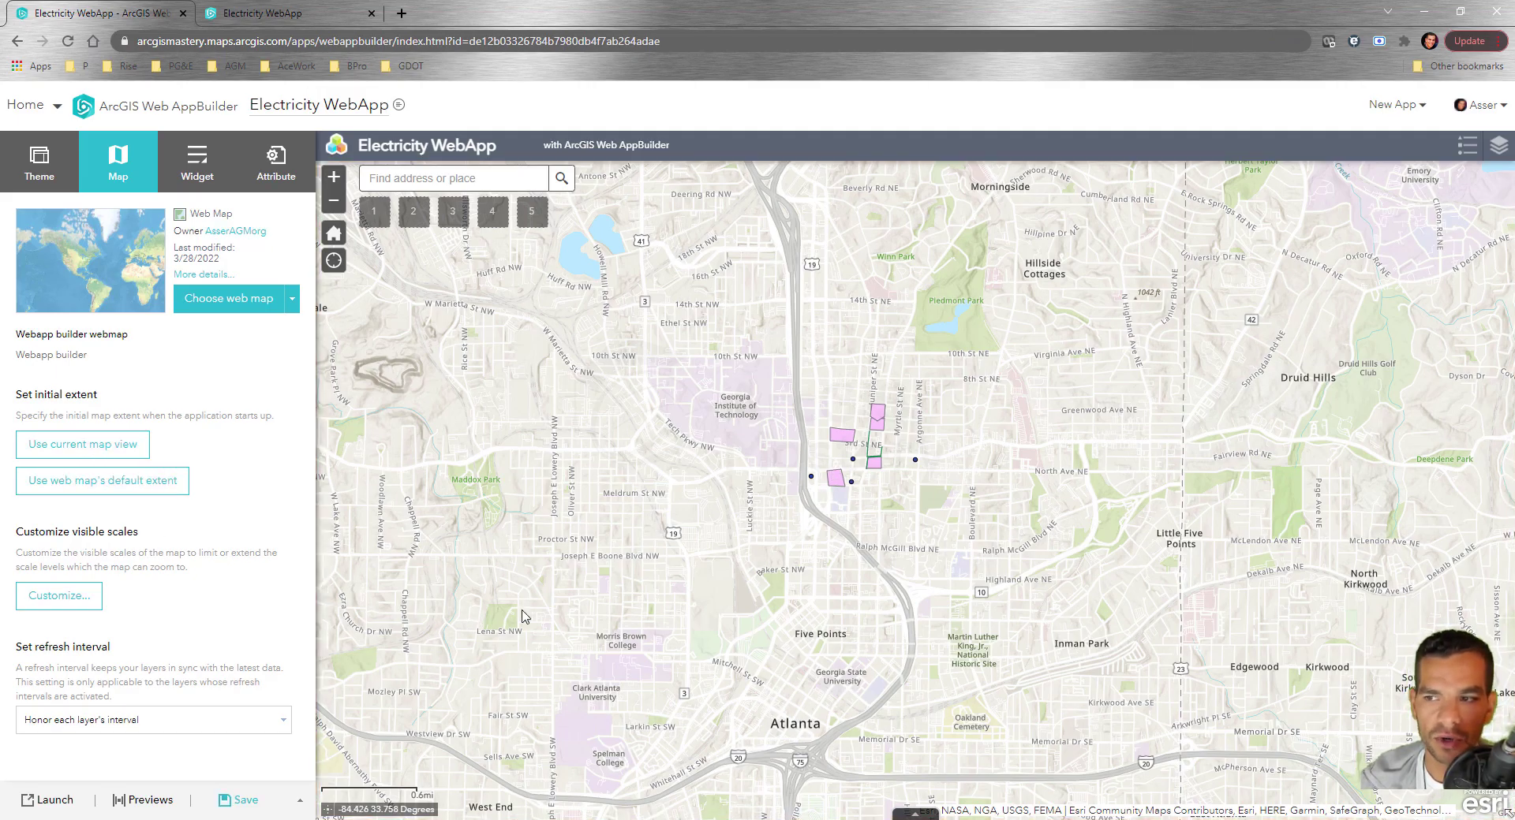
left_click_drag(478, 615, 1018, 542)
left_click(334, 233)
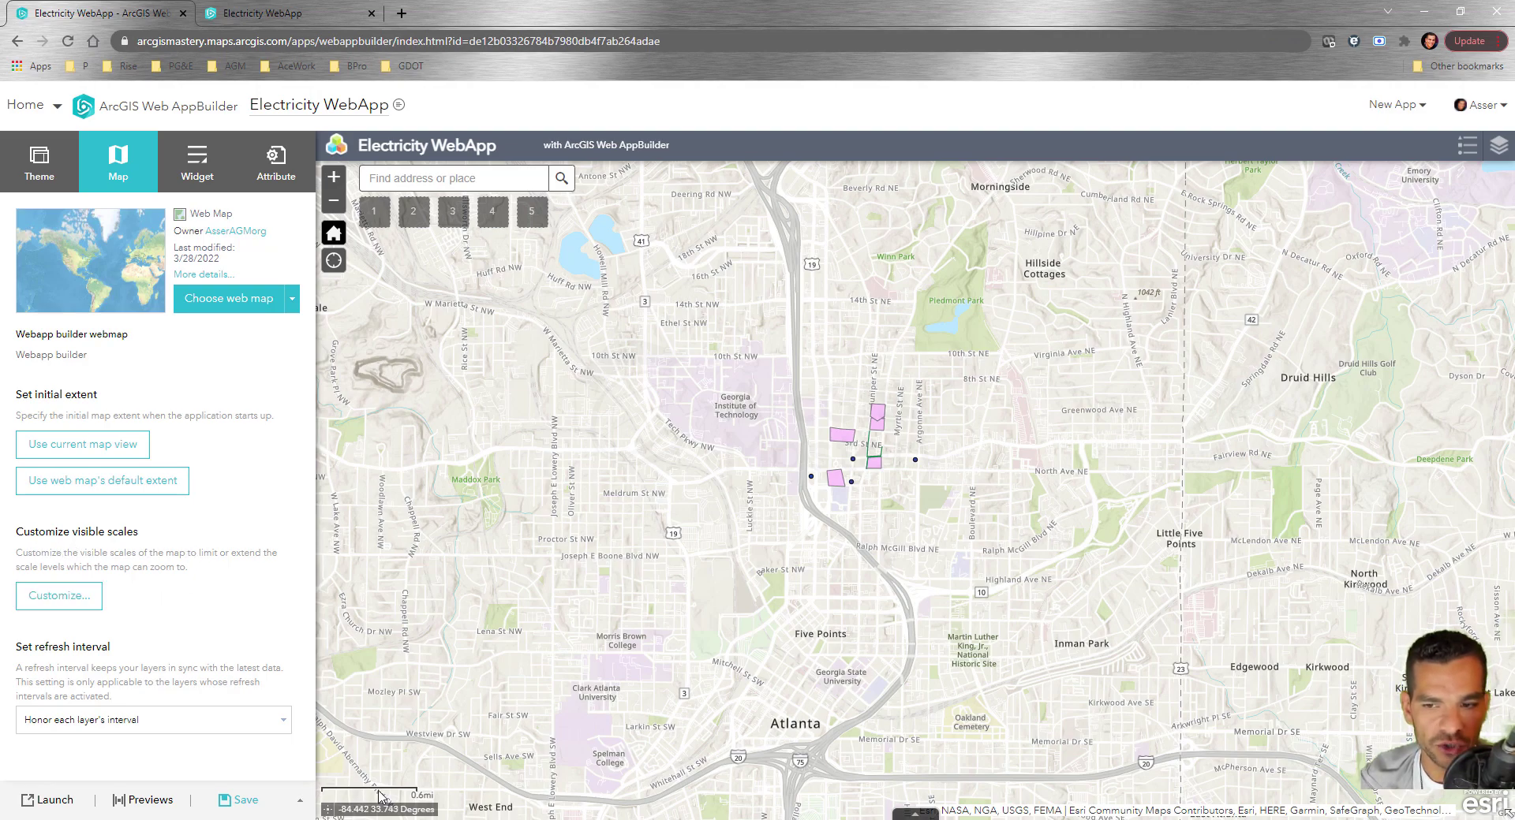
left_click(83, 597)
scroll(652, 440, "down", 5)
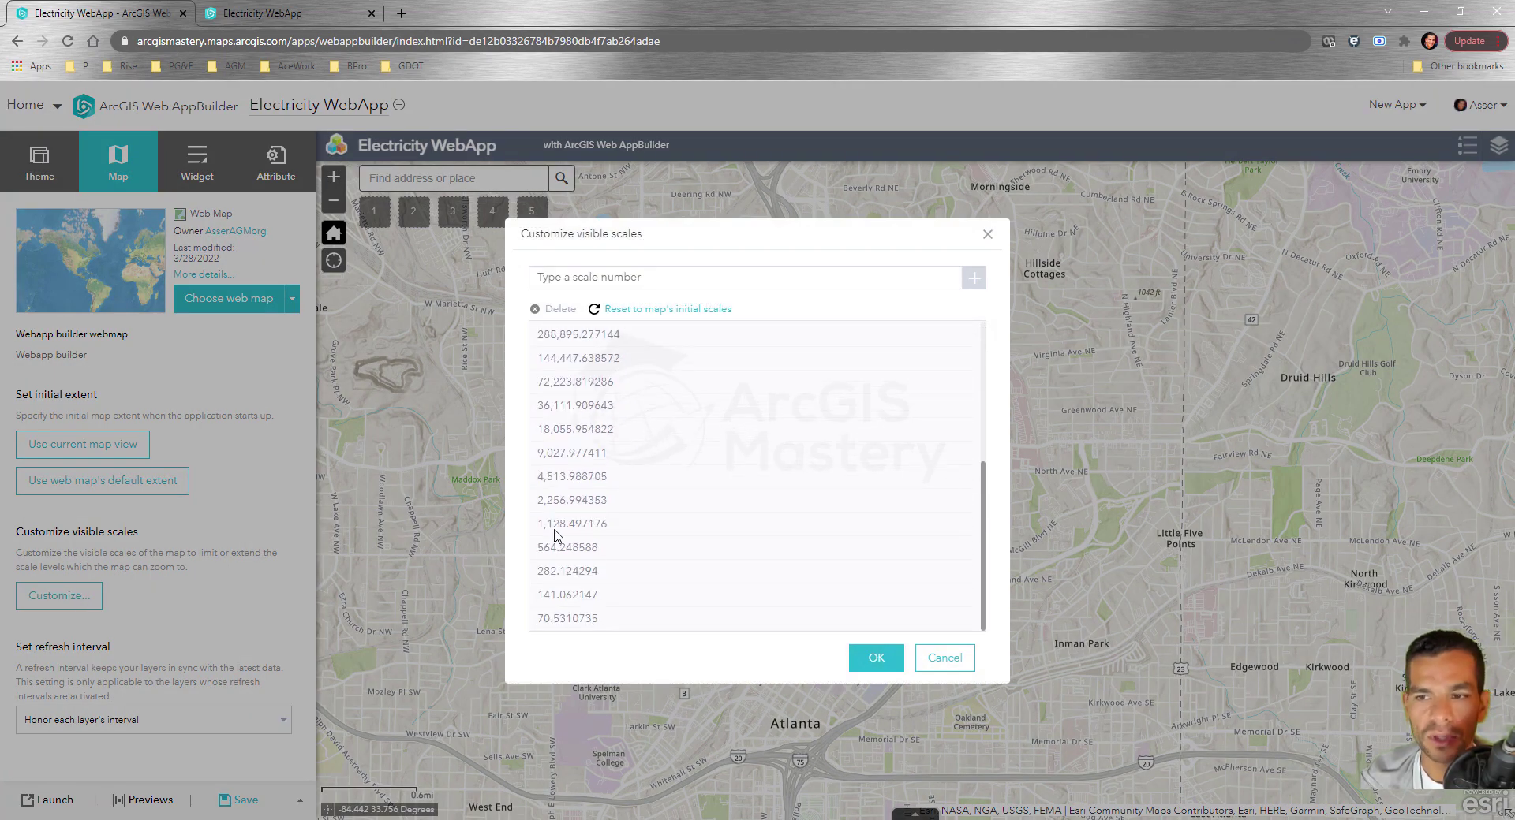
- Cancel the visible scales dialog unchanged and show the refresh interval options
left_click(944, 659)
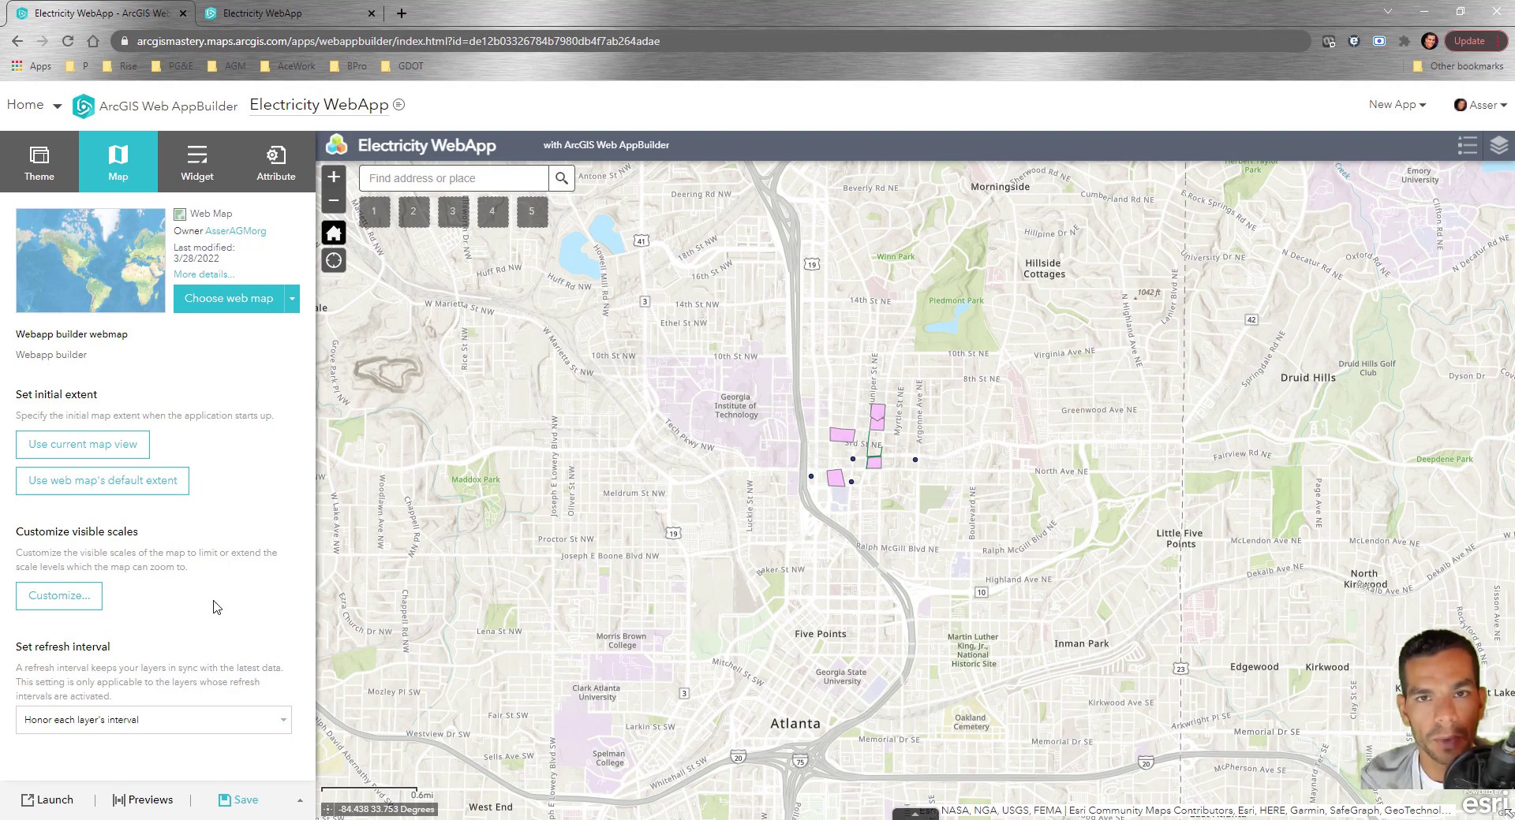
left_click(227, 722)
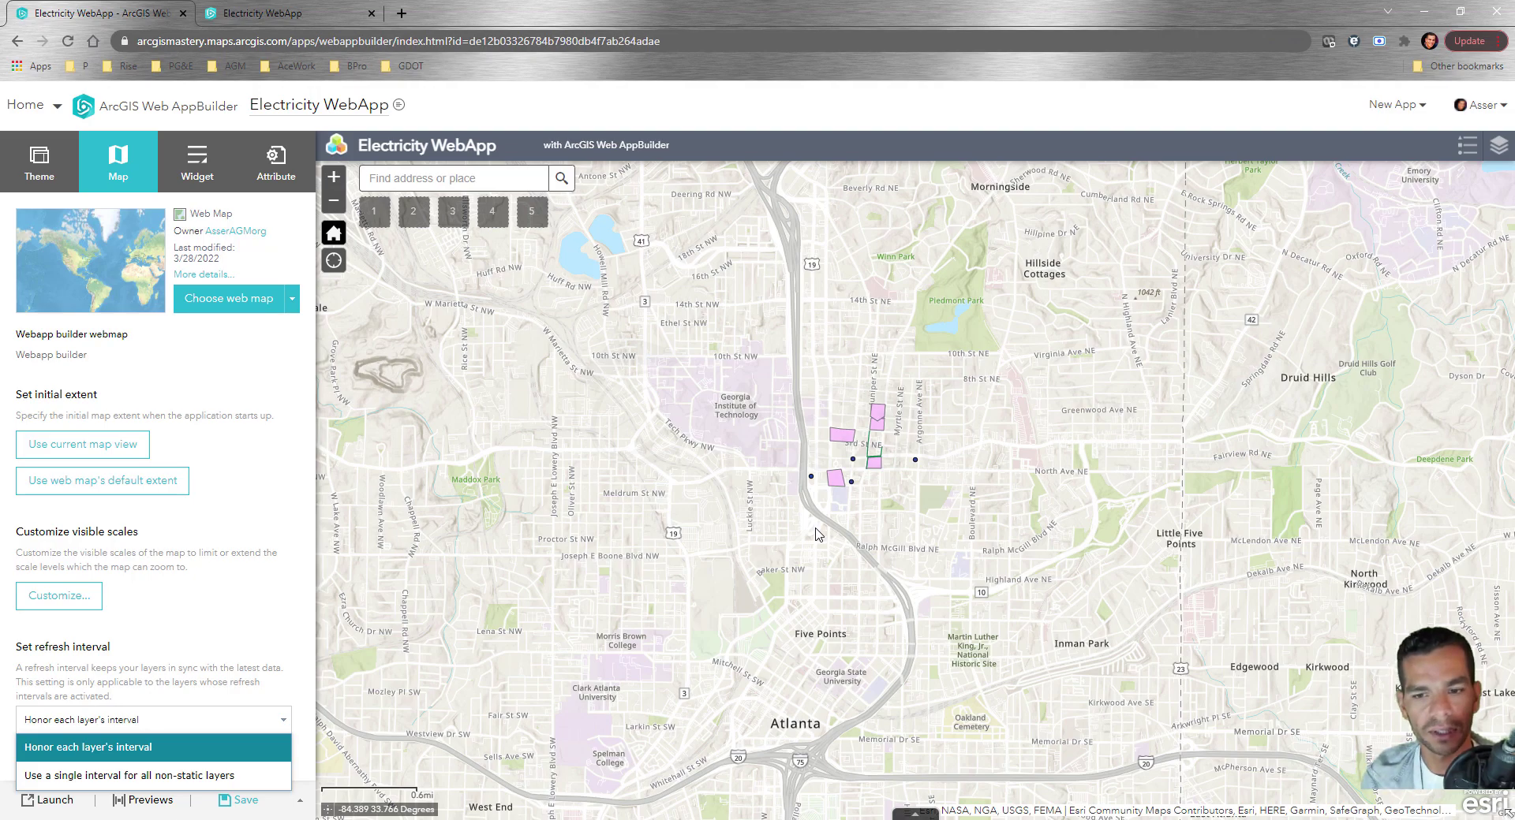
- Try a single 0.5-minute refresh interval, revert to Honor each layer's interval, and save the app
left_click(92, 776)
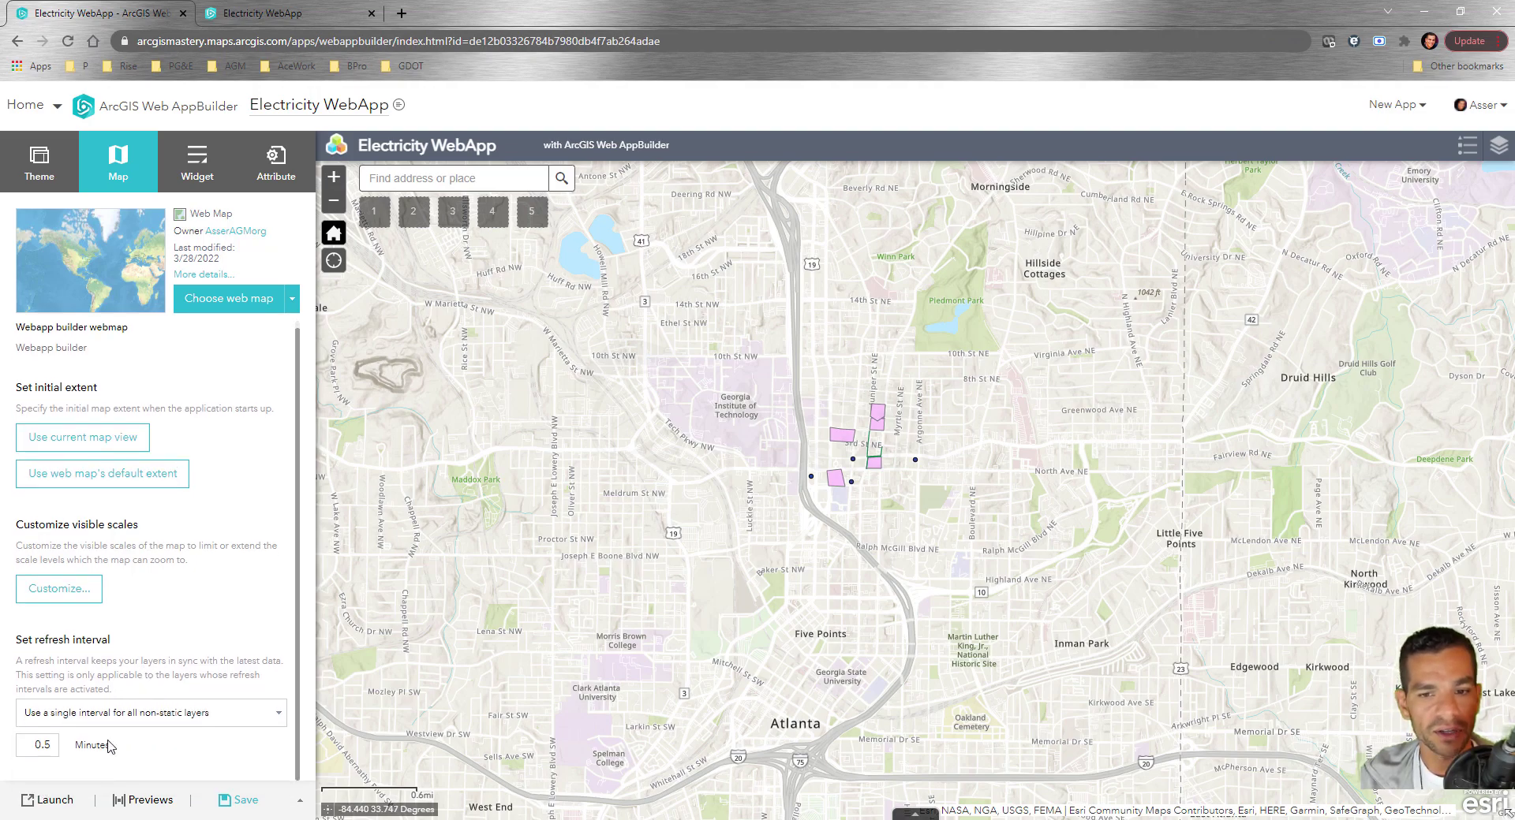
left_click(170, 759)
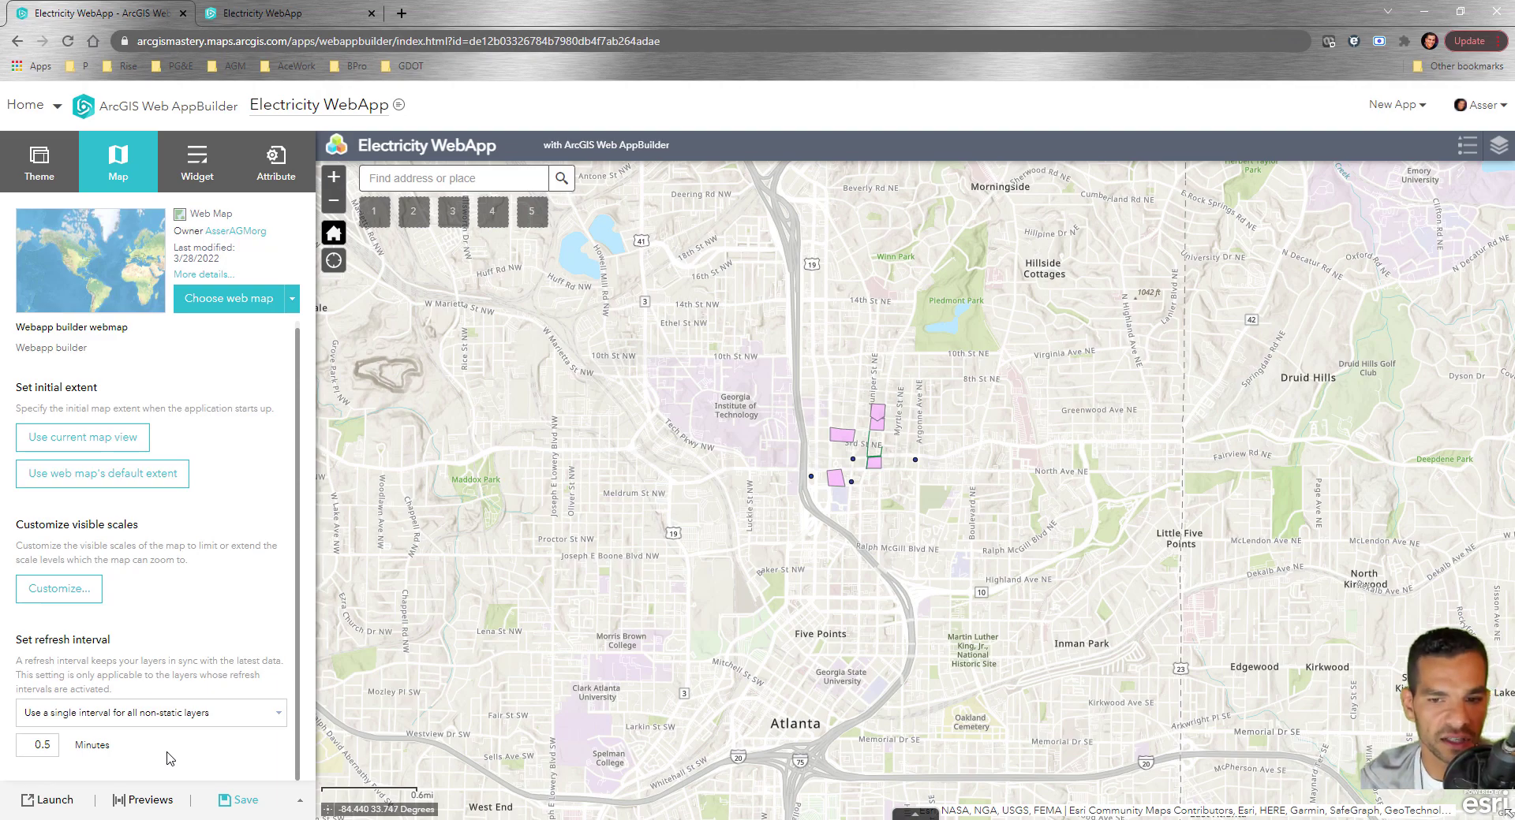
left_click(125, 720)
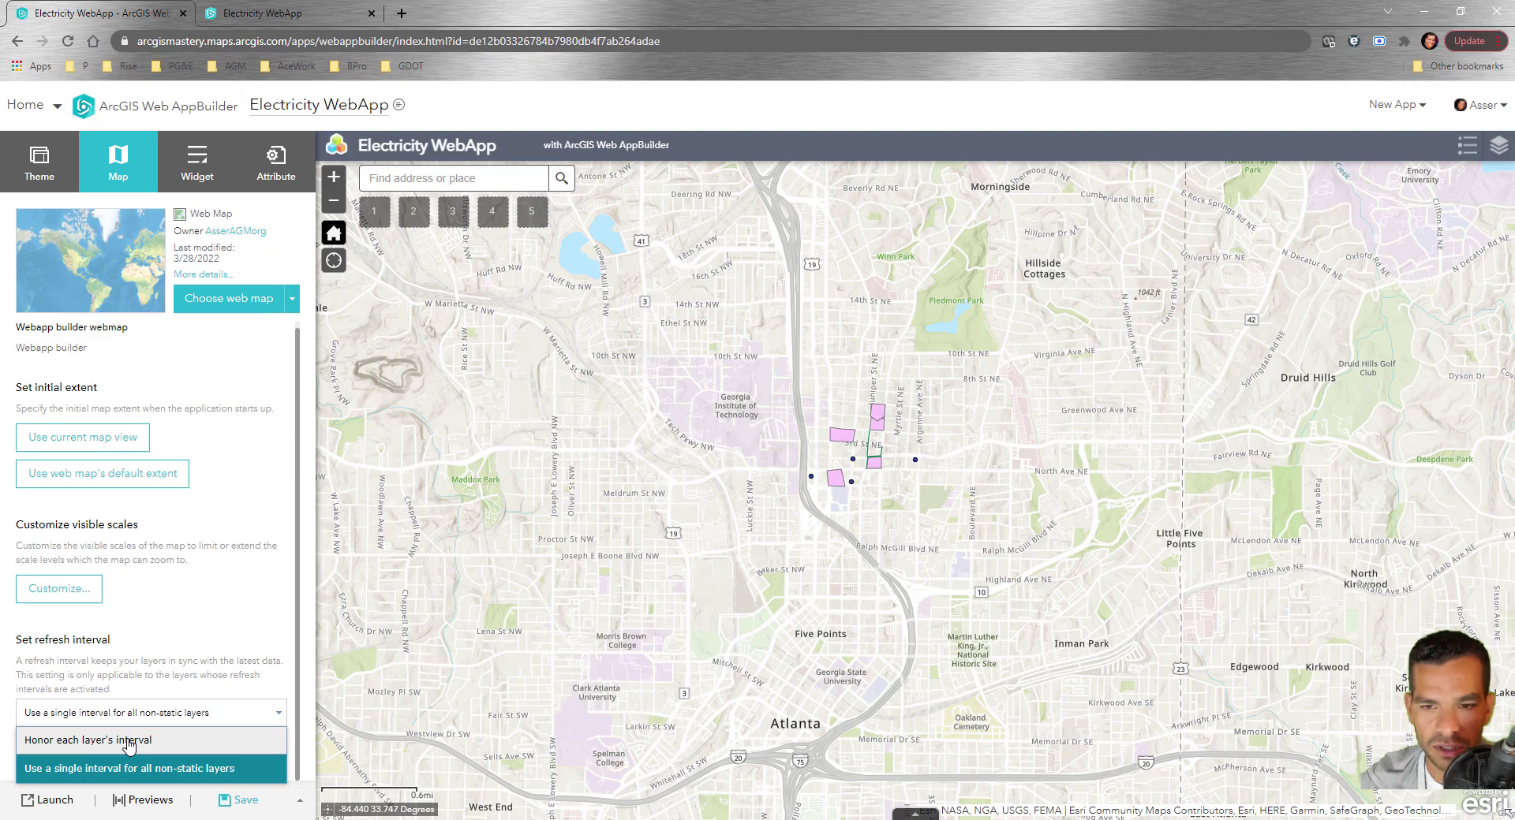
left_click(129, 741)
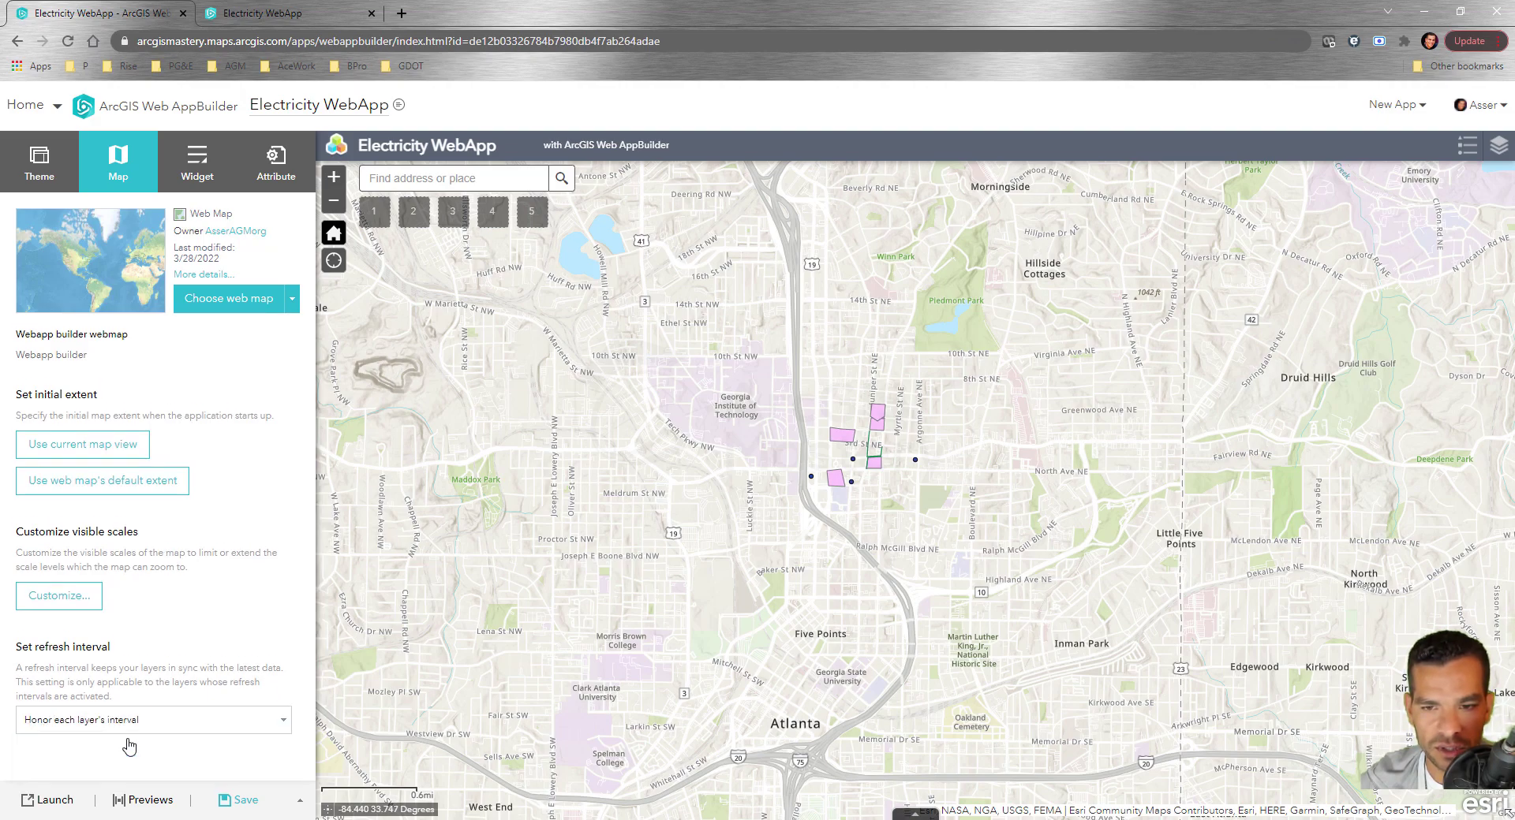
left_click(241, 801)
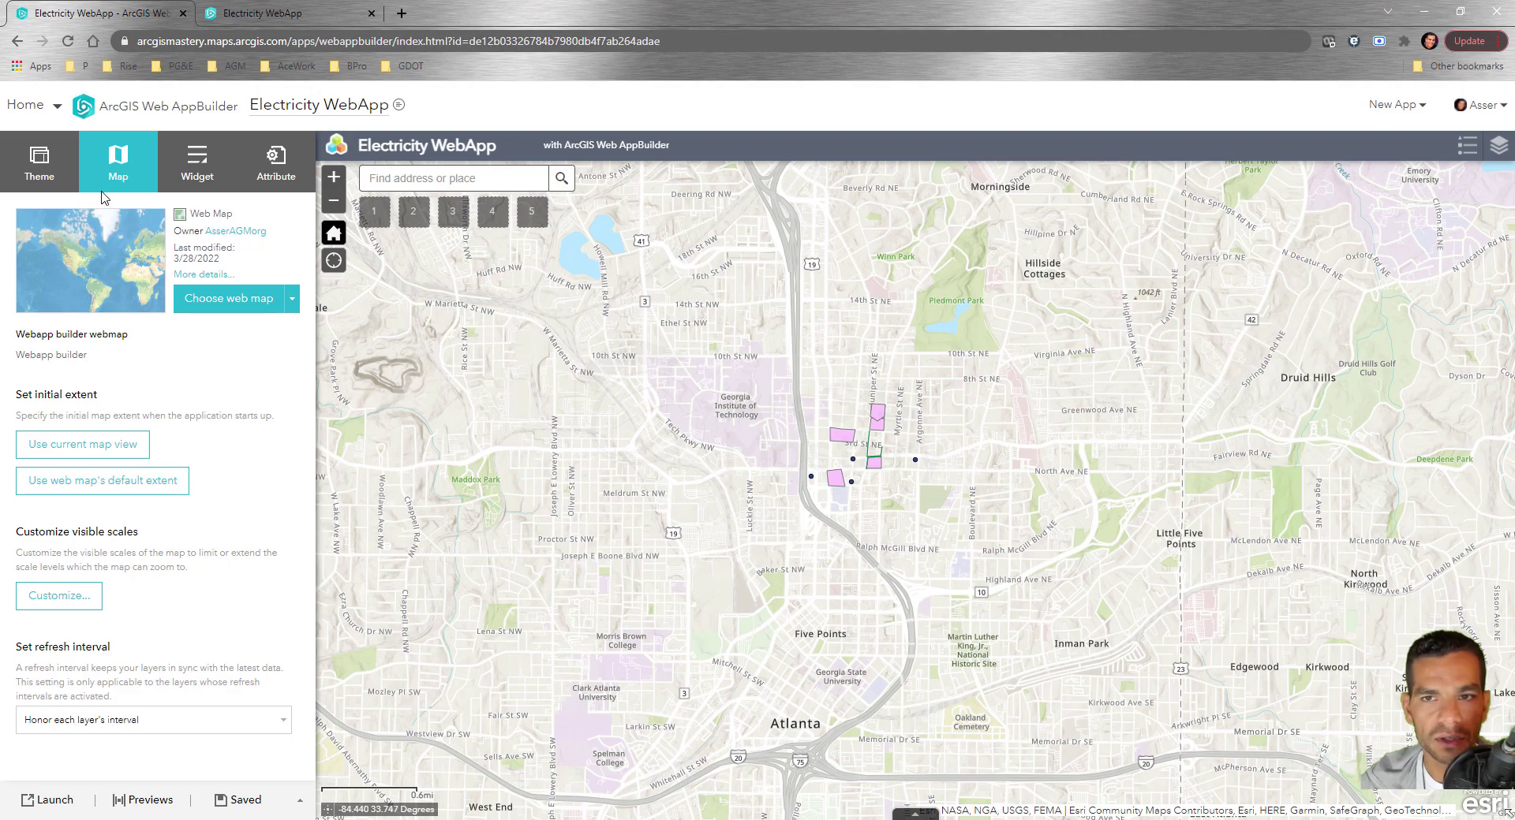
- Show the widget settings and browse Choose Widget for the empty Widget 1 slot without adding one
left_click(197, 172)
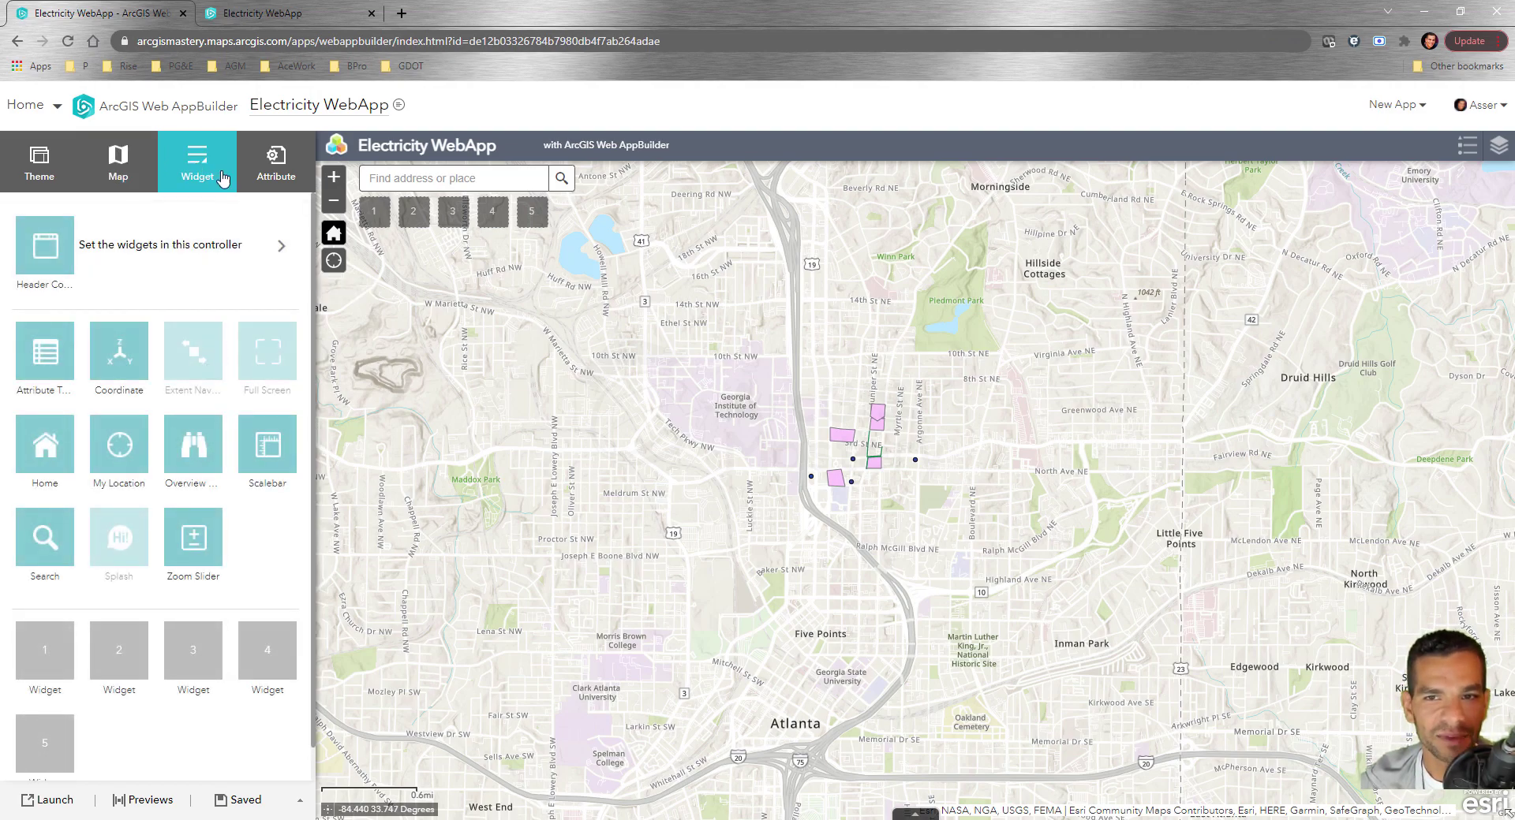
left_click(43, 657)
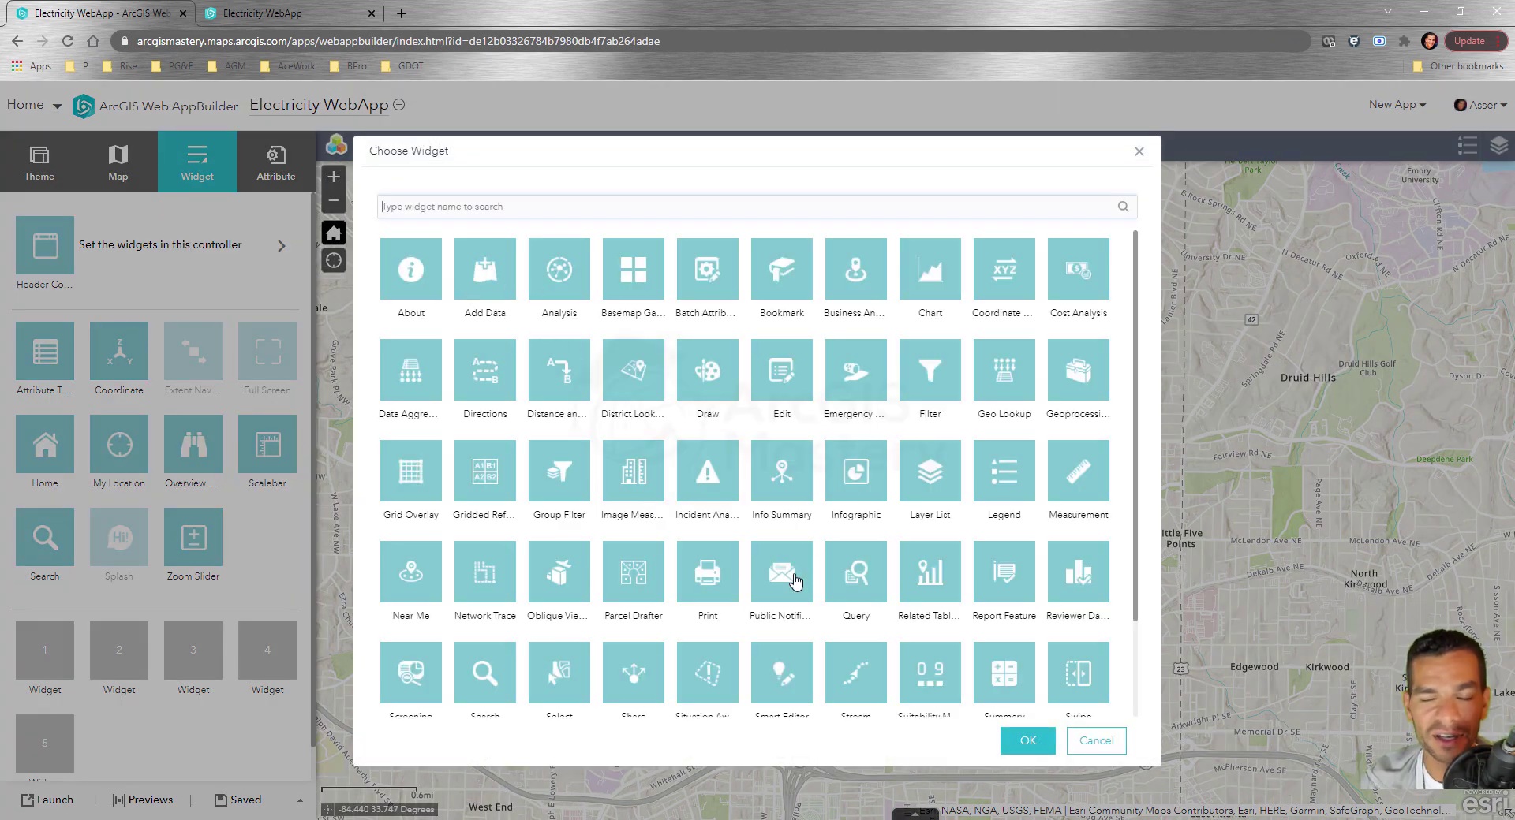
left_click(1139, 150)
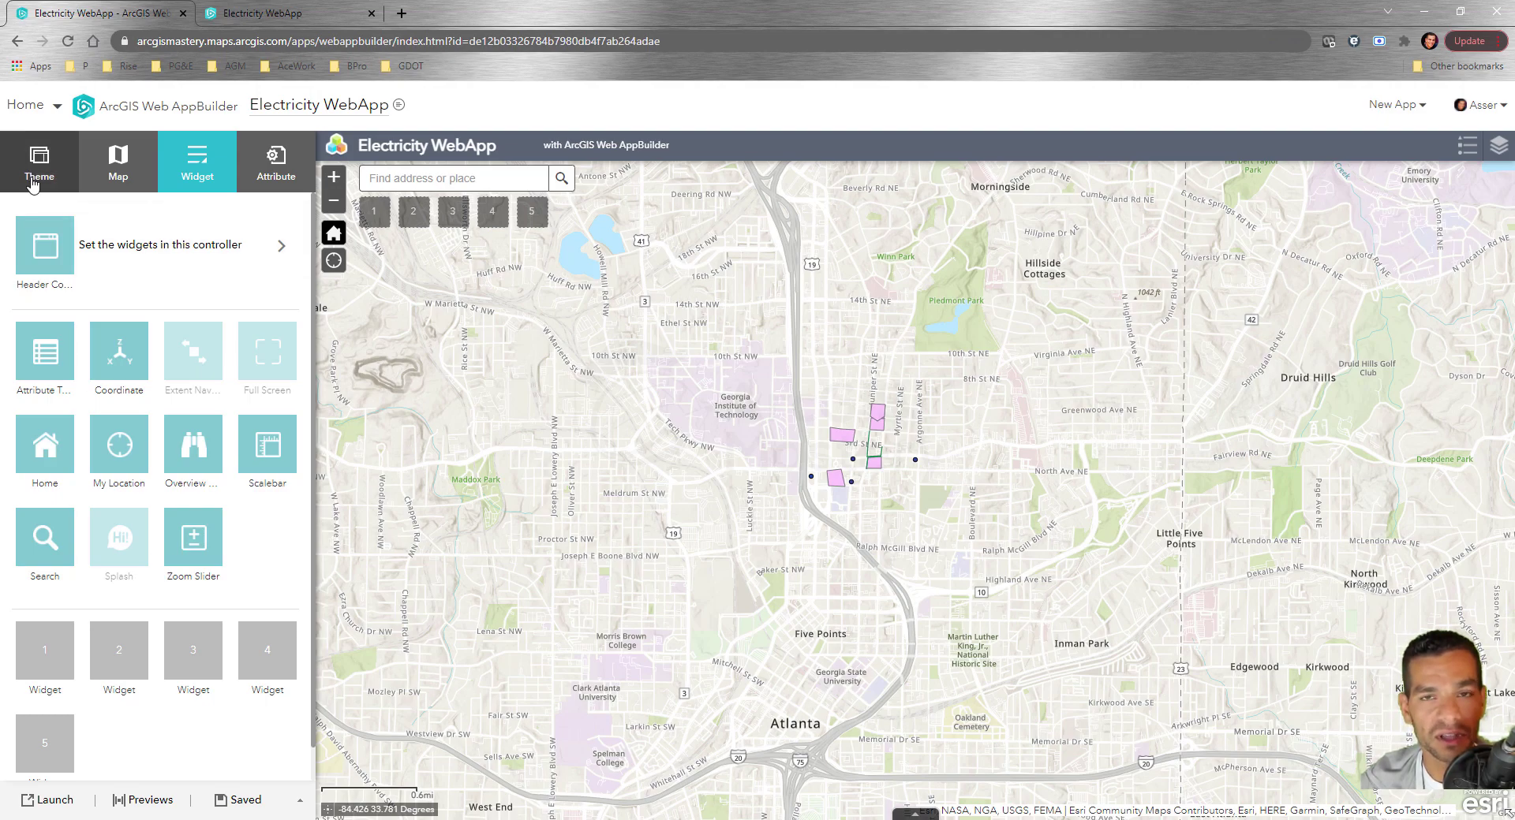
mouse_move(144, 527)
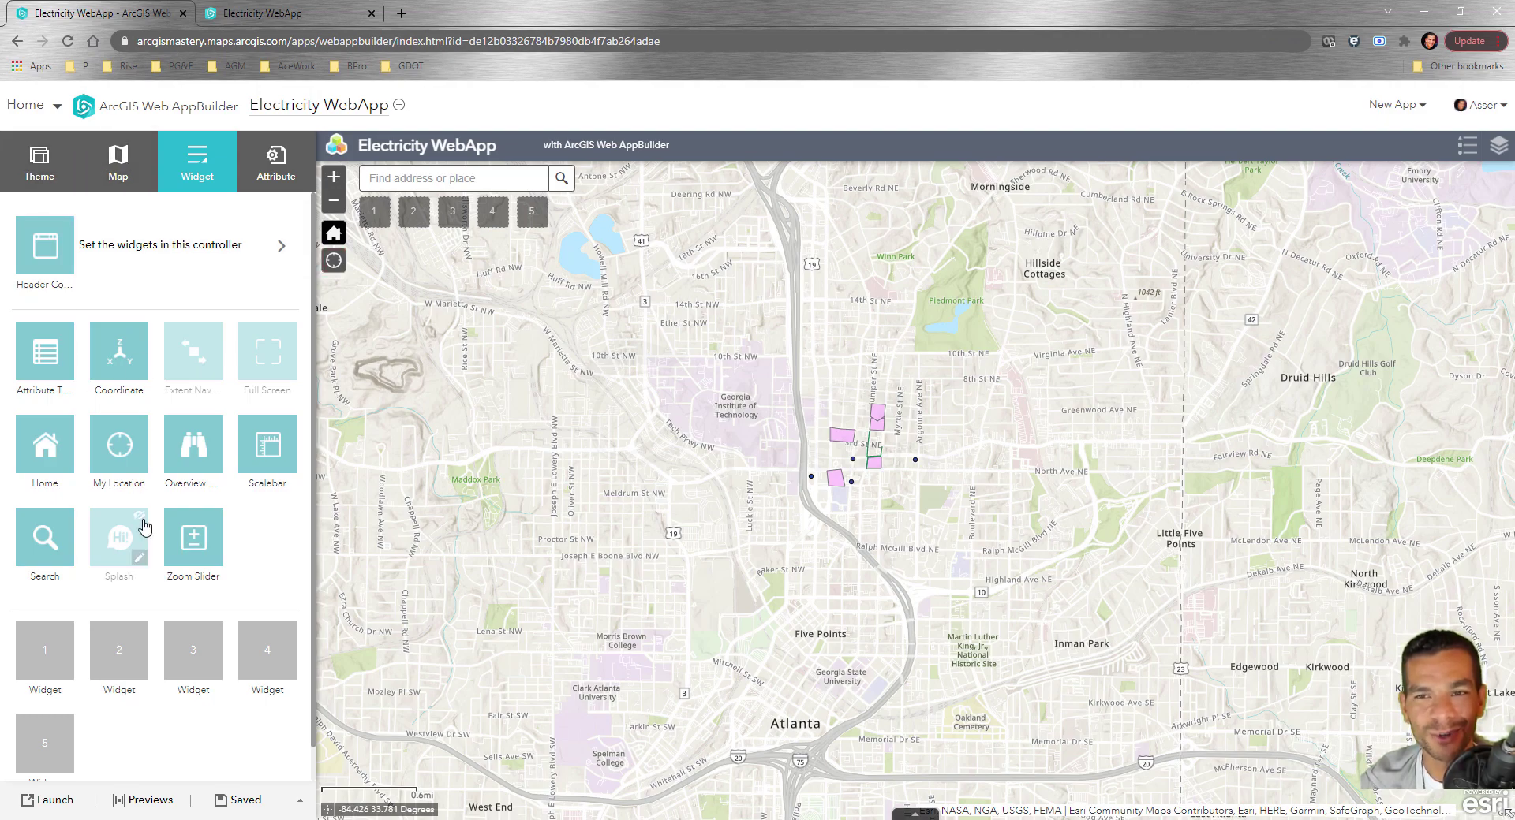